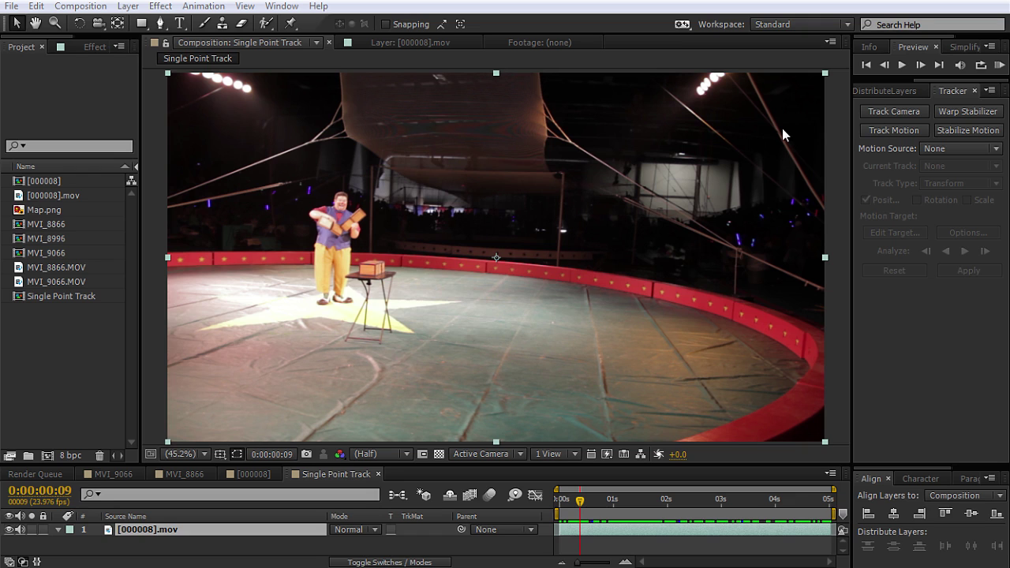
# - Move the current time to 0:00:00:21 and bring up the motion tracking controls
pyautogui.moveTo(578, 501); pyautogui.dragTo(606, 502)
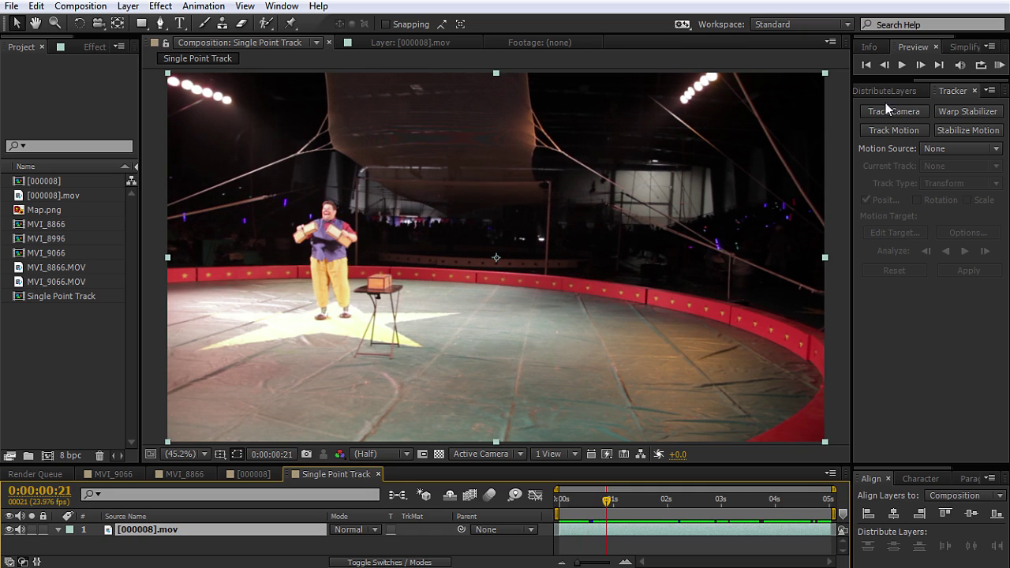
pyautogui.click(954, 91)
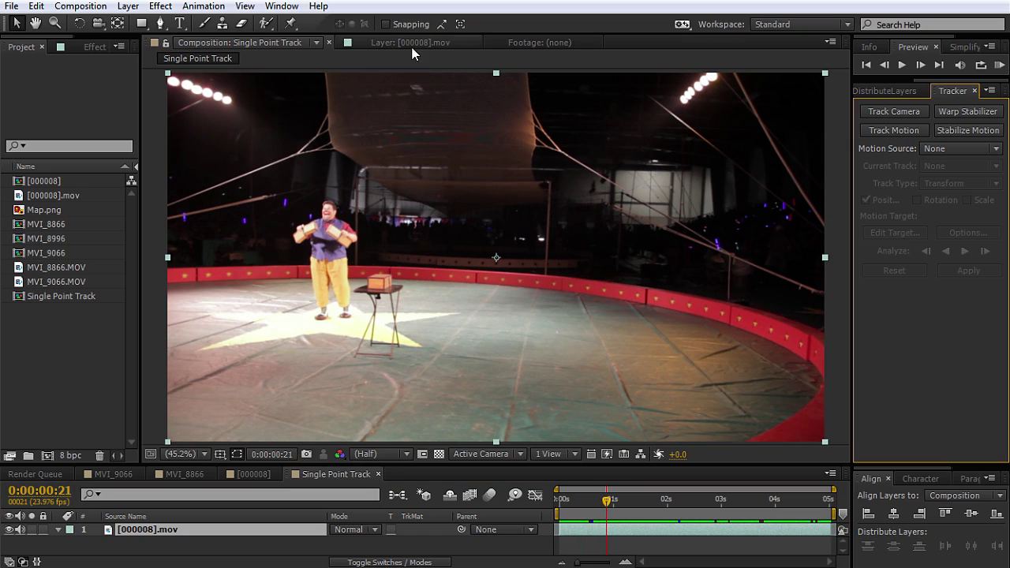
pyautogui.click(277, 8)
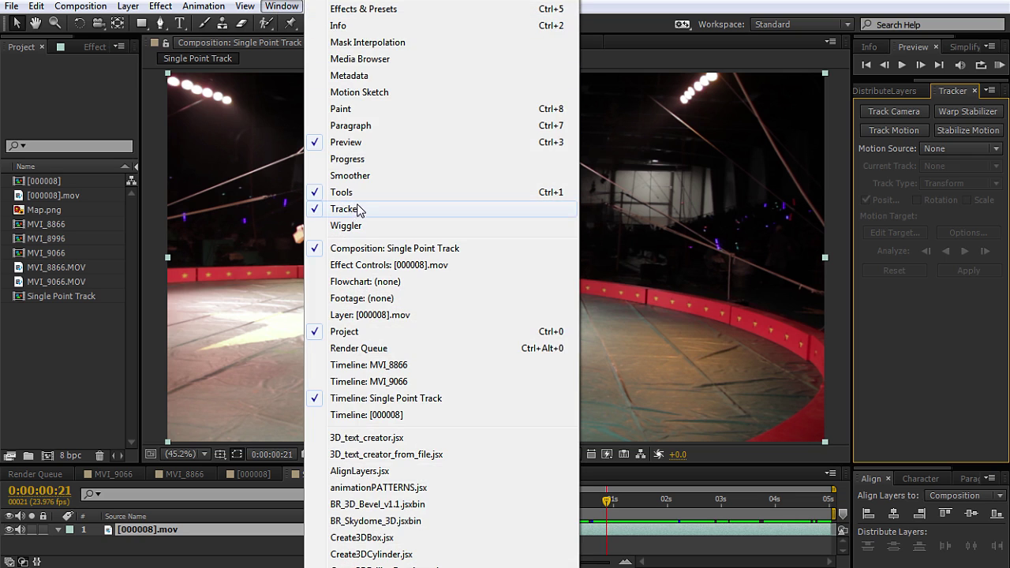
pyautogui.click(947, 347)
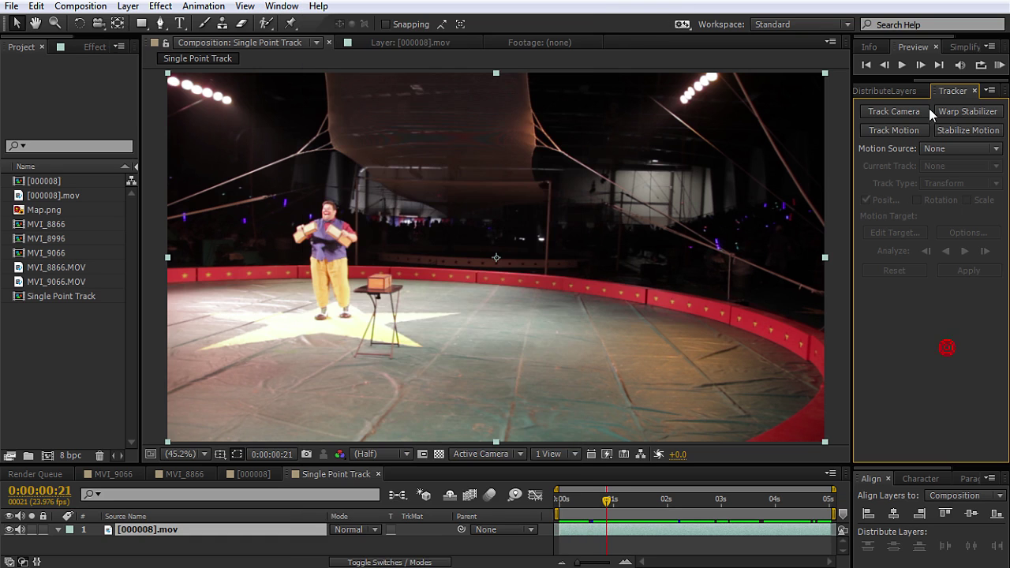
pyautogui.moveTo(957, 89)
pyautogui.mouseDown()
pyautogui.moveTo(705, 438)
pyautogui.moveTo(634, 482)
pyautogui.moveTo(52, 275)
pyautogui.moveTo(949, 468)
pyautogui.moveTo(931, 196)
pyautogui.moveTo(961, 93)
pyautogui.moveTo(950, 95)
pyautogui.mouseUp()
# - Start a position motion track on the [000008].mov layer, viewing the footage at 100%
pyautogui.press('.')
pyautogui.press('.')
pyautogui.press('.')
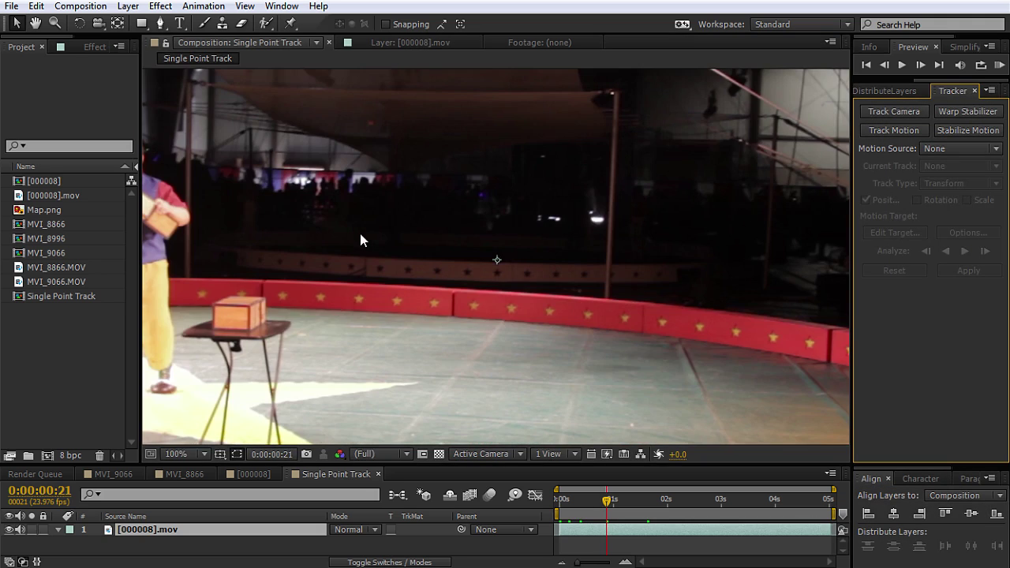
pyautogui.click(901, 128)
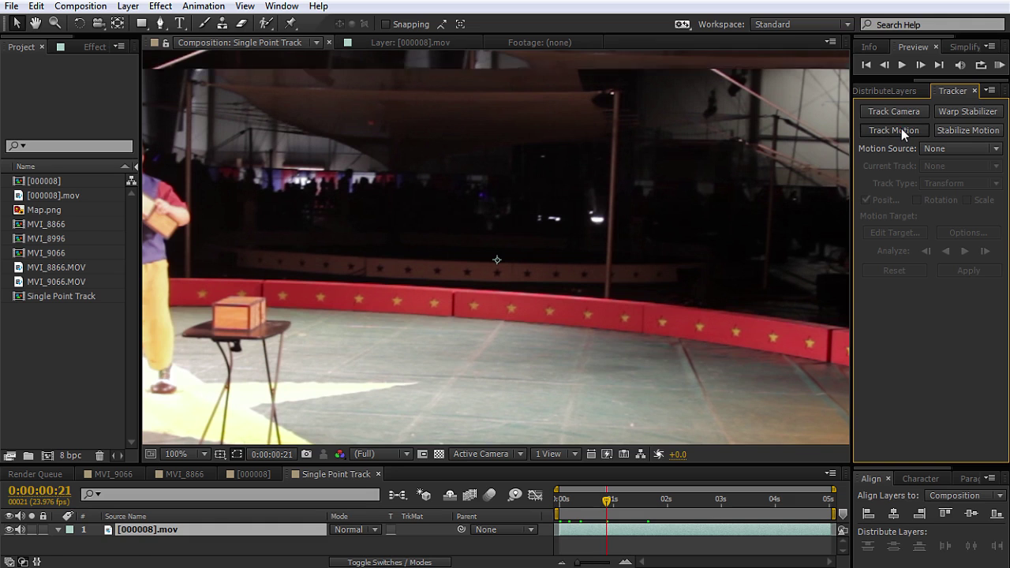
pyautogui.click(185, 453)
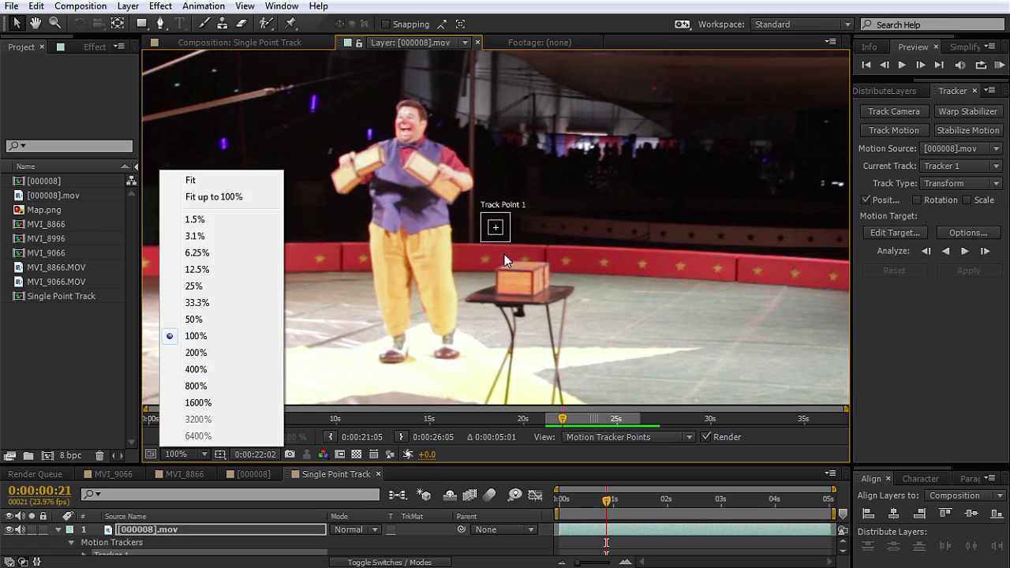
pyautogui.click(505, 230)
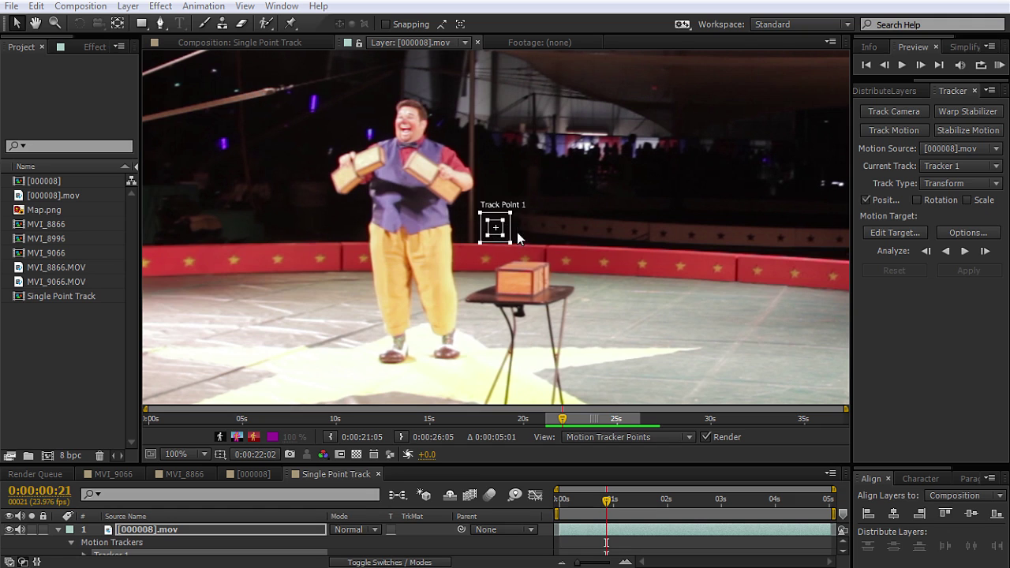
# - Try to track the upper edge of the red ring barrier by adjusting the search region, placing the track point there and analyzing forward
pyautogui.moveTo(522, 210); pyautogui.dragTo(531, 193)
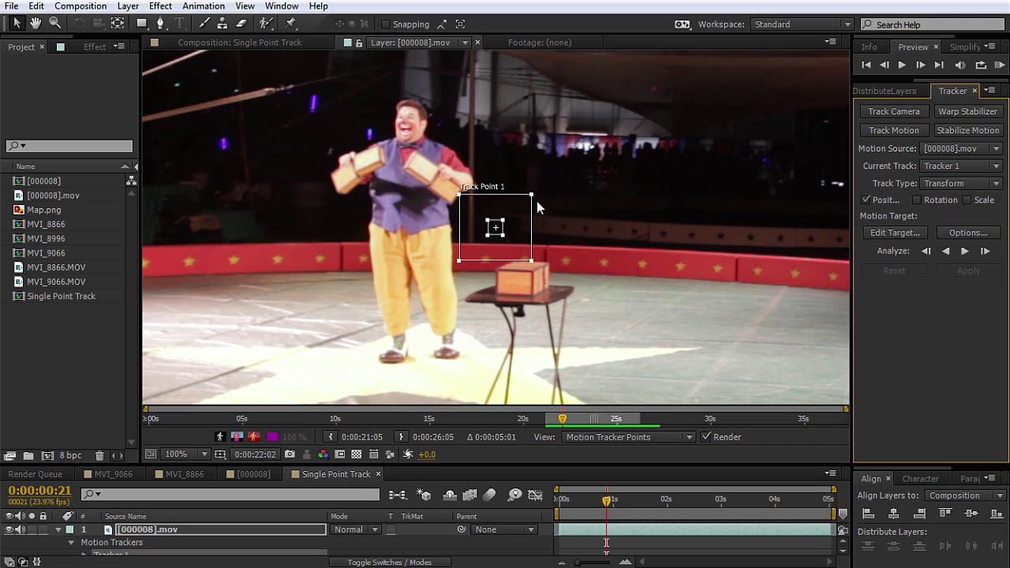
pyautogui.moveTo(529, 197); pyautogui.dragTo(511, 212)
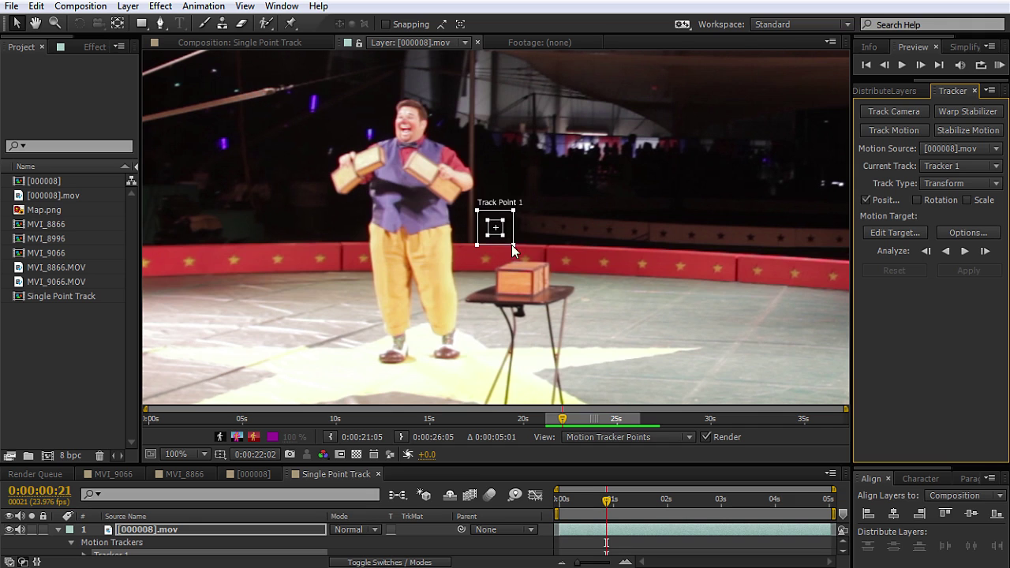
pyautogui.scroll(1, 563, 254)
pyautogui.moveTo(502, 232); pyautogui.dragTo(582, 225)
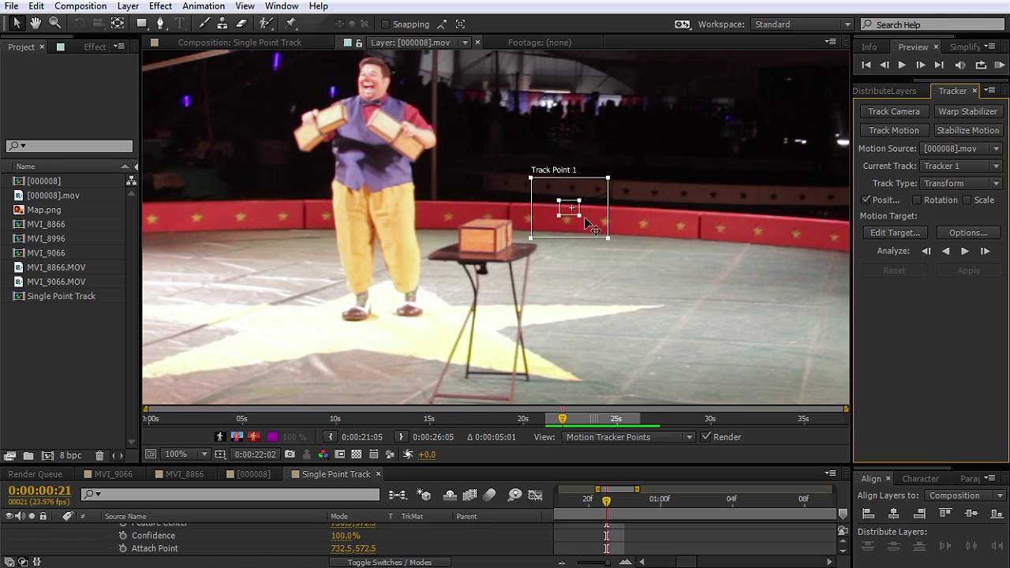
pyautogui.scroll(1, 587, 221)
pyautogui.moveTo(508, 228); pyautogui.dragTo(508, 227)
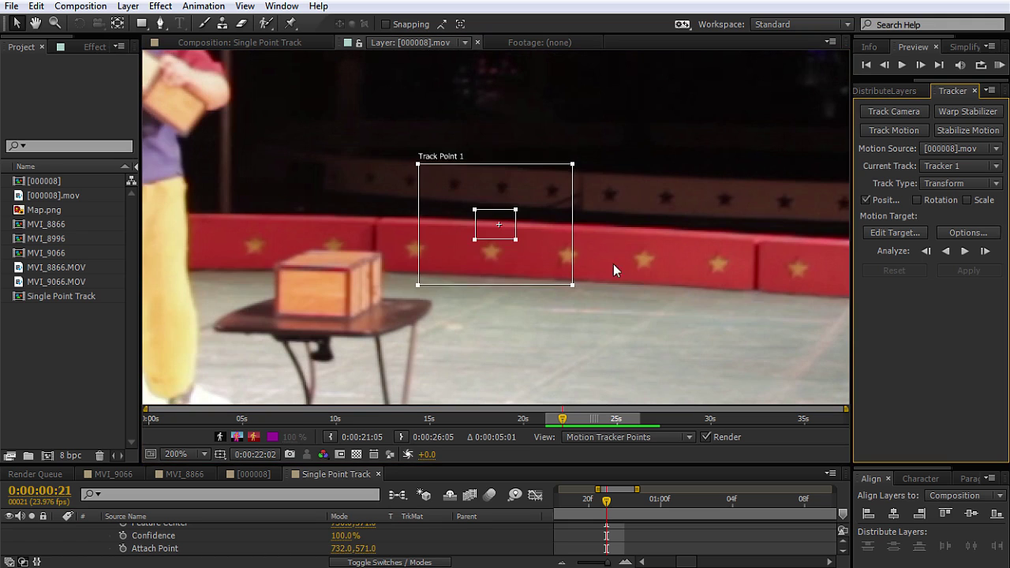
pyautogui.press(',')
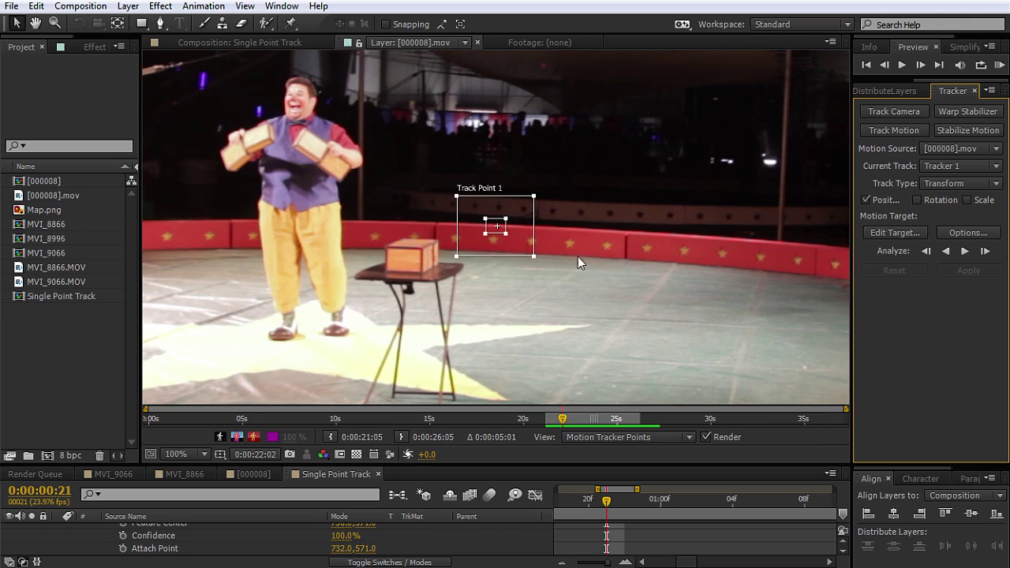
pyautogui.click(963, 251)
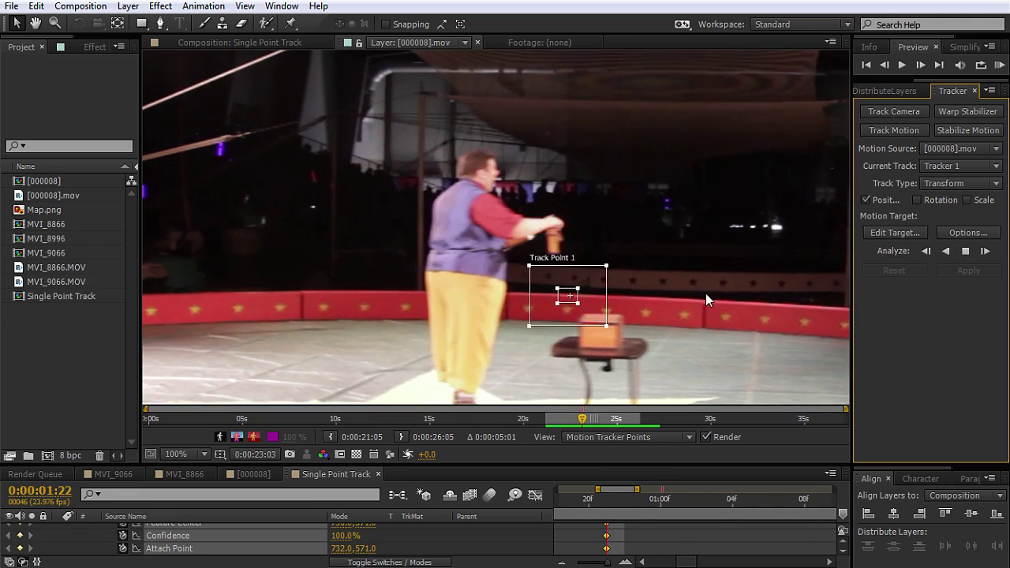
# - Examine the track point's path along the red barrier at frames between 0:00:00:22 and 0:00:01:05, ending at 0:00:00:21
pyautogui.scroll(2, 686, 303)
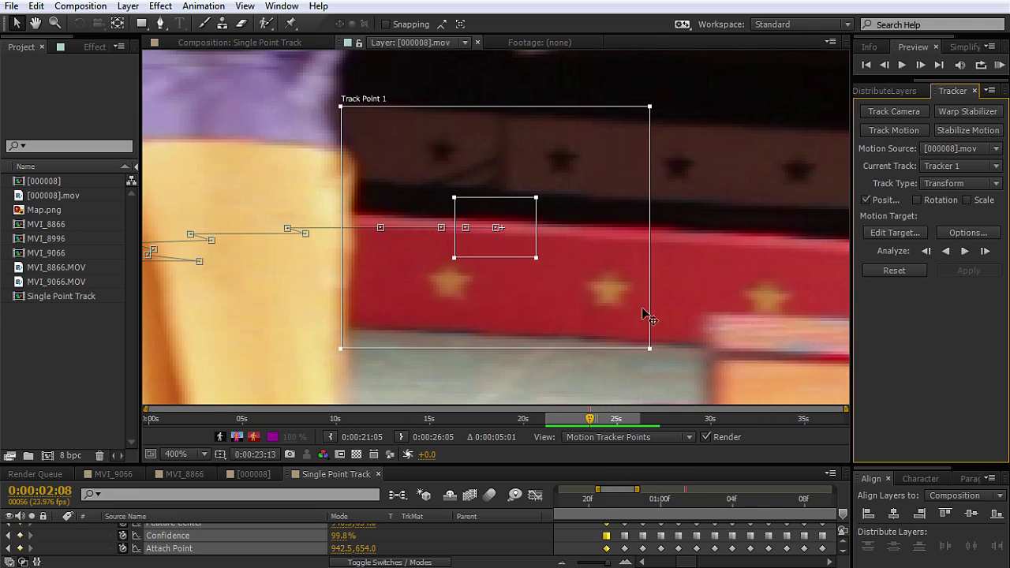
pyautogui.moveTo(669, 499); pyautogui.dragTo(624, 507)
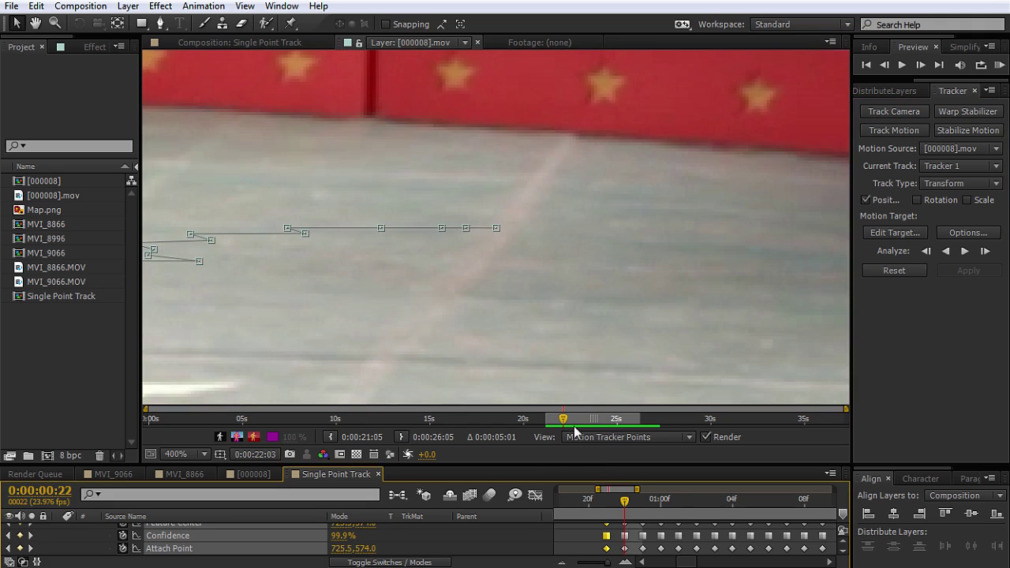
pyautogui.press('space')
pyautogui.moveTo(452, 203); pyautogui.dragTo(749, 281)
pyautogui.moveTo(643, 272); pyautogui.dragTo(842, 321)
pyautogui.press('v')
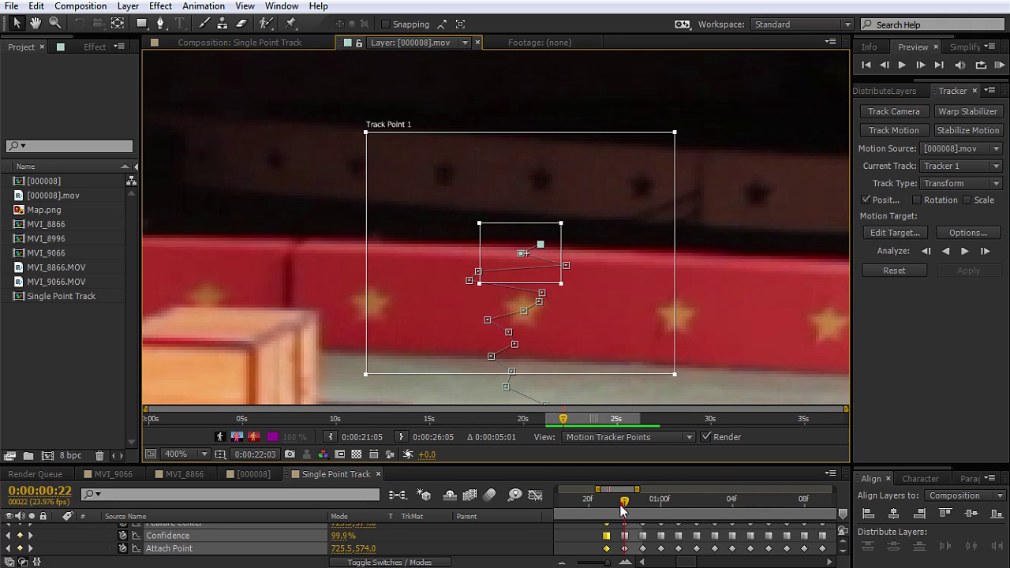
pyautogui.moveTo(621, 510); pyautogui.dragTo(747, 513)
pyautogui.scroll(-4, 574, 276)
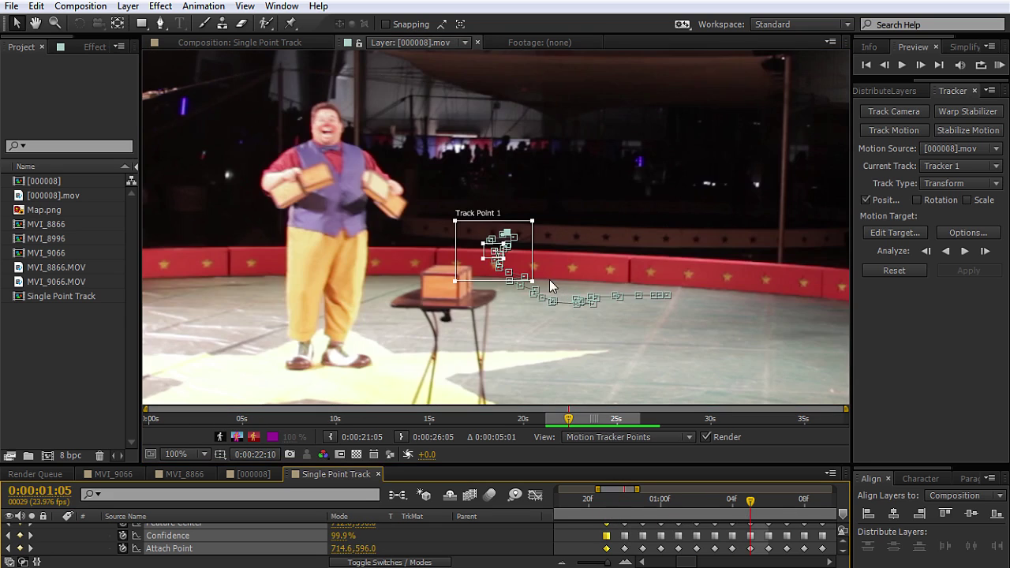
pyautogui.scroll(4, 520, 282)
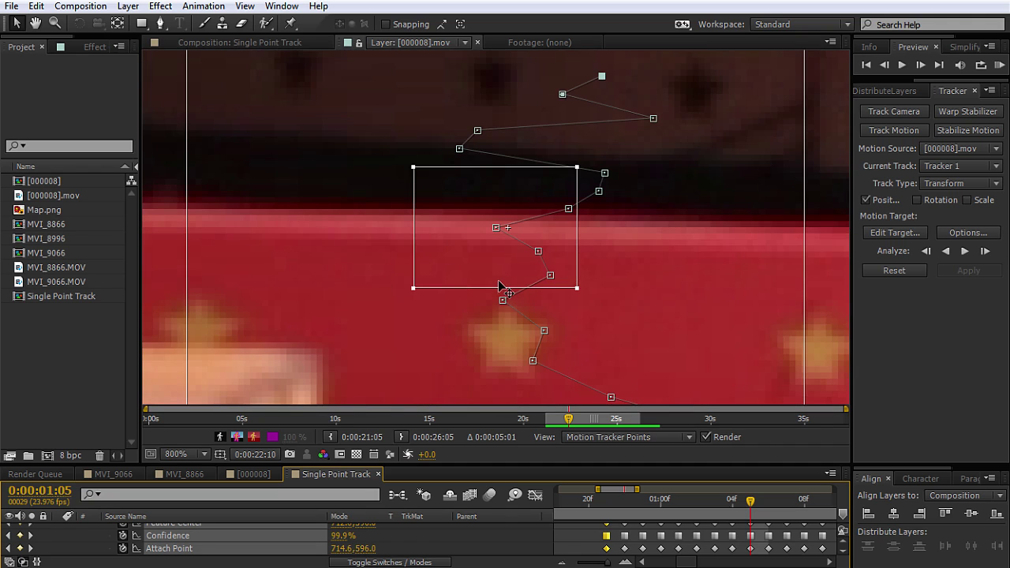
pyautogui.click(614, 506)
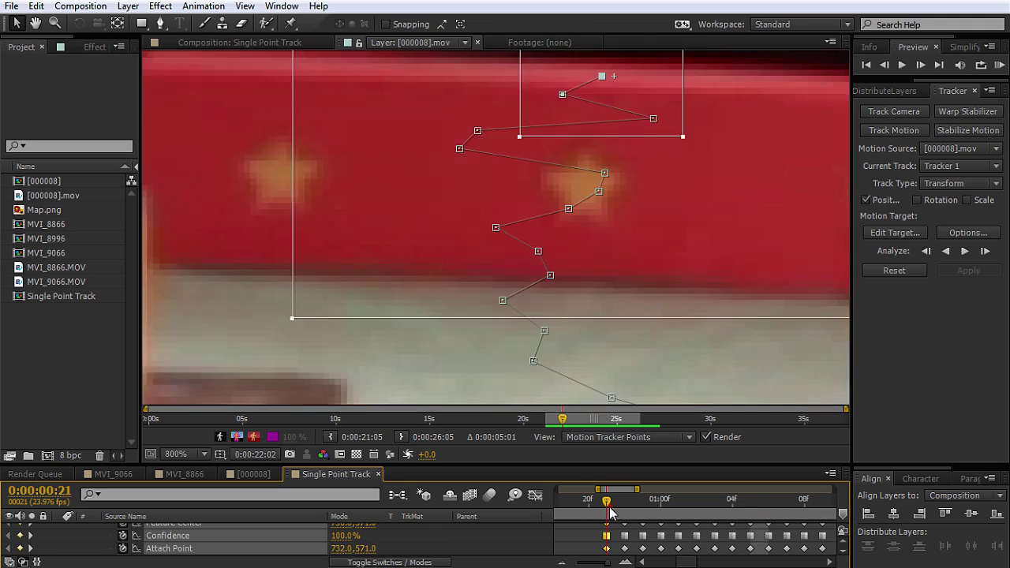
# - Undo the barrier analysis and move the track point onto the black knob under the table, tightening its search region
pyautogui.scroll(-2, 603, 376)
pyautogui.hotkey('ctrl', 'z')
pyautogui.moveTo(540, 194); pyautogui.dragTo(357, 332)
pyautogui.moveTo(368, 343)
pyautogui.mouseDown()
pyautogui.moveTo(349, 321)
pyautogui.moveTo(372, 329)
pyautogui.mouseUp()
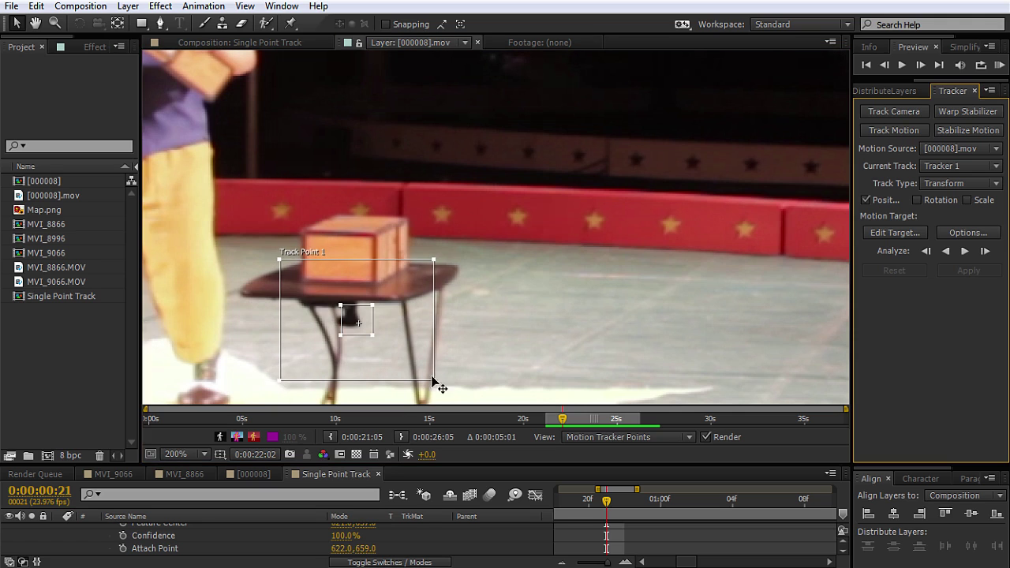
pyautogui.moveTo(434, 381); pyautogui.dragTo(370, 333)
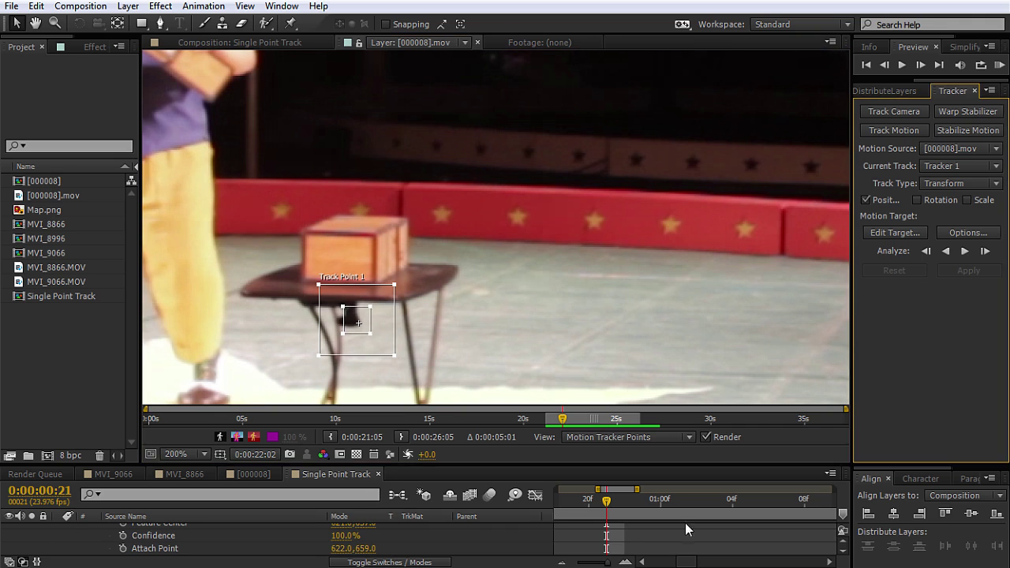
# - Show the composition's full time range and analyze the knob's motion forward, stopping at 0:00:01:21
pyautogui.moveTo(637, 489); pyautogui.dragTo(834, 489)
pyautogui.moveTo(594, 488); pyautogui.dragTo(557, 488)
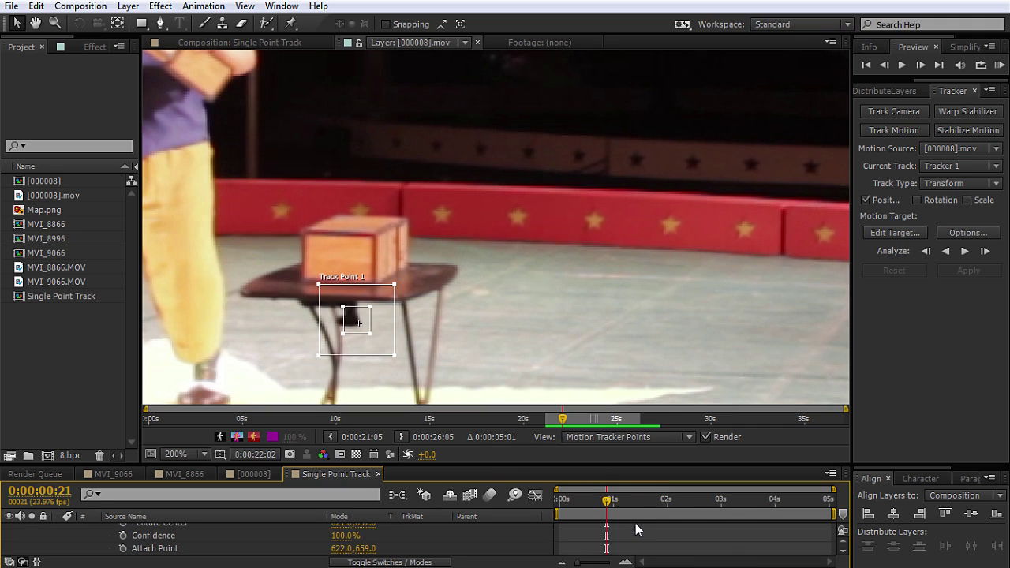
pyautogui.scroll(5, 634, 523)
pyautogui.click(964, 251)
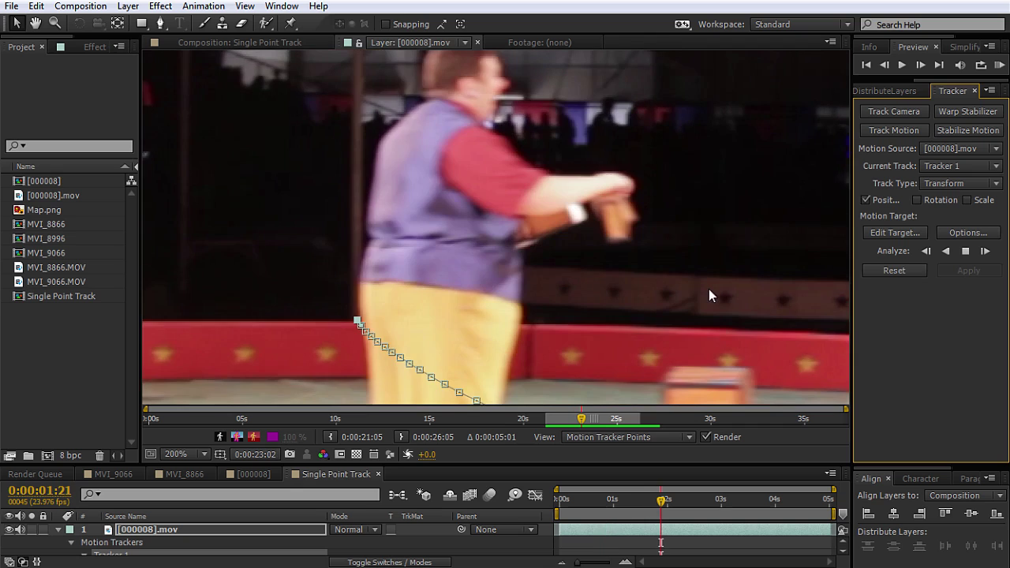
pyautogui.click(712, 290)
# - Try to continue the forward analysis from 0:00:01:21, and undo it
pyautogui.scroll(-3, 726, 304)
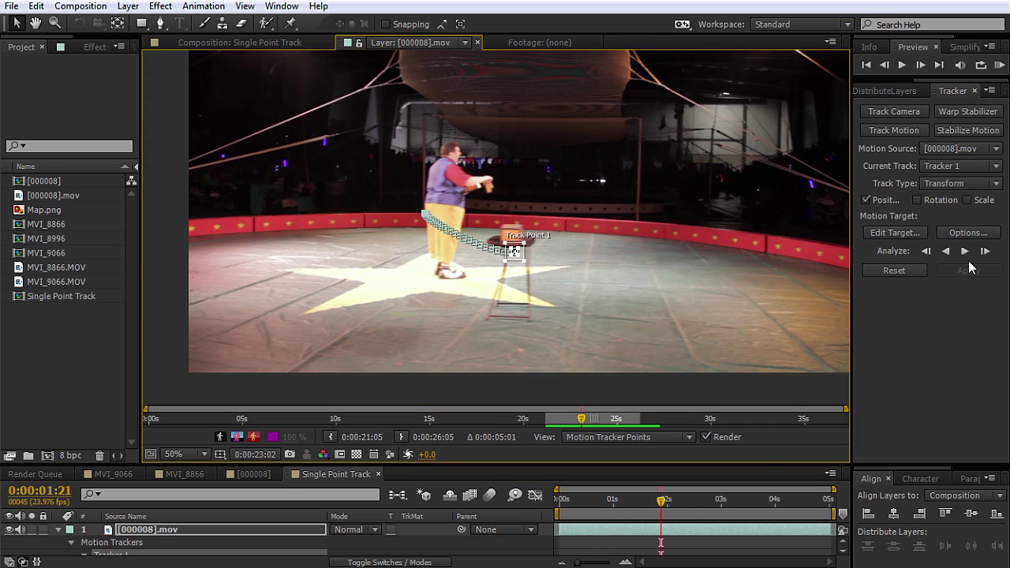
pyautogui.click(964, 251)
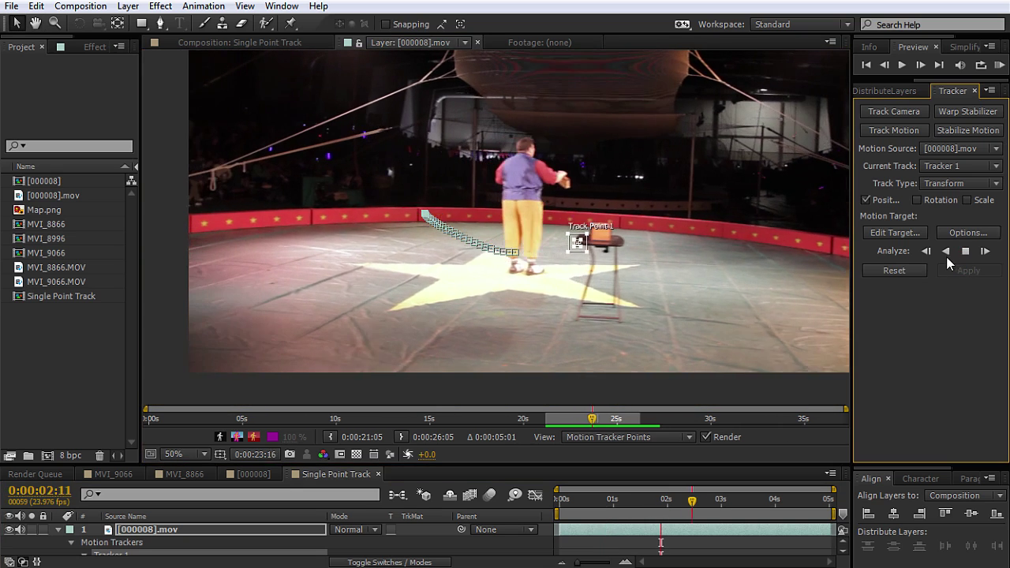
pyautogui.hotkey('ctrl', 'z')
# - Examine how the track point and its path align with the black knob at 0:00:01:21
pyautogui.scroll(3, 537, 246)
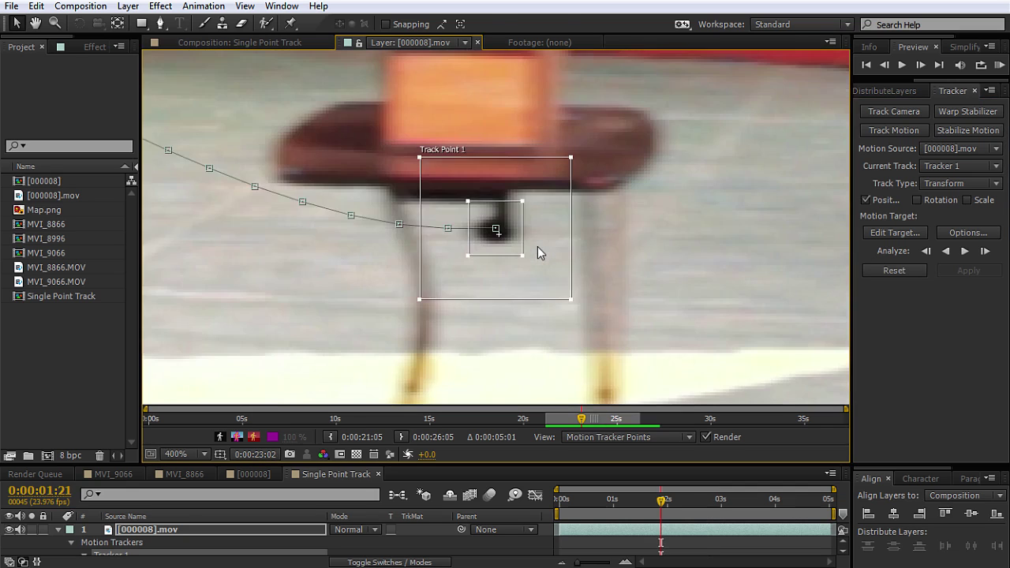
pyautogui.scroll(-1, 537, 246)
pyautogui.scroll(2, 538, 246)
pyautogui.scroll(-4, 537, 246)
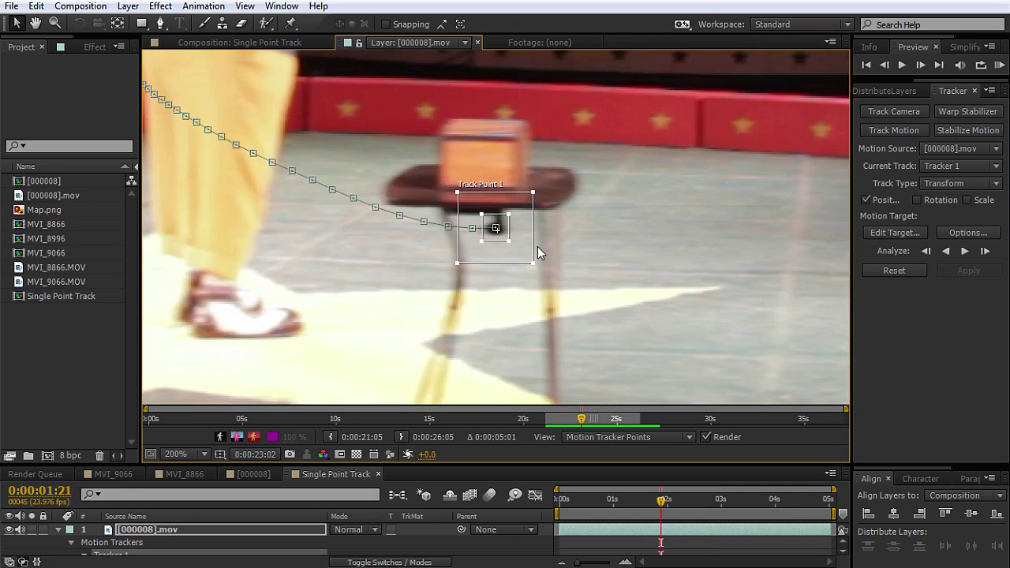
pyautogui.scroll(-2, 523, 231)
pyautogui.scroll(3, 513, 221)
pyautogui.scroll(-3, 514, 229)
pyautogui.press('u')
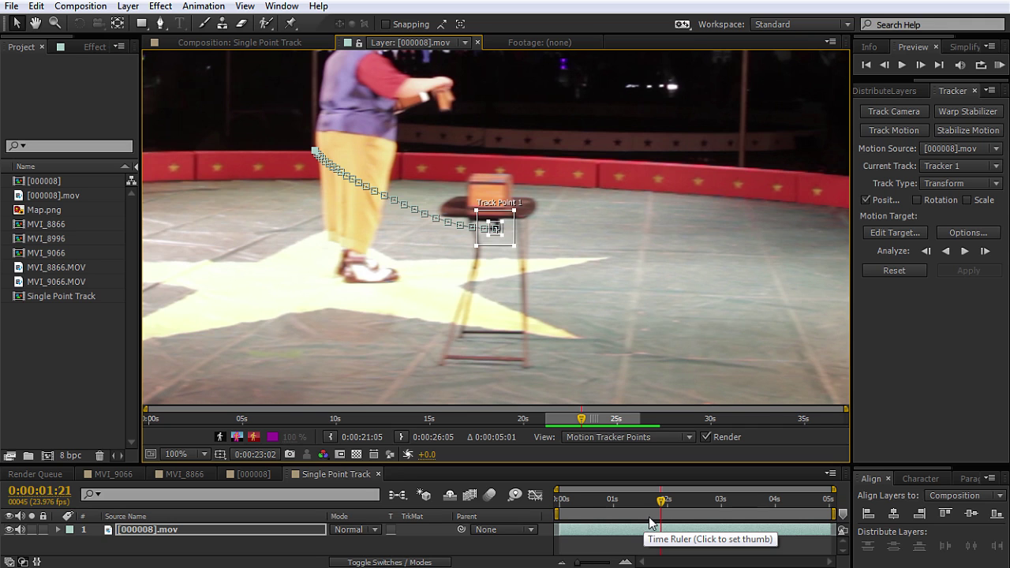
# - At 0:00:00:21, enlarge the feature and search regions around the black knob and nudge the track point slightly down
pyautogui.click(649, 519)
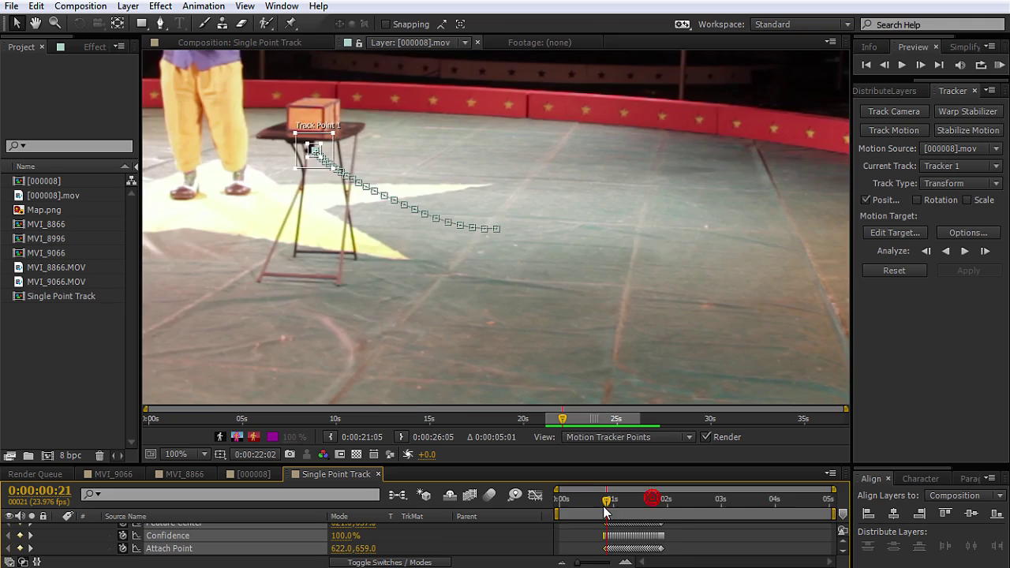
pyautogui.scroll(2, 495, 244)
pyautogui.moveTo(495, 243); pyautogui.dragTo(495, 245)
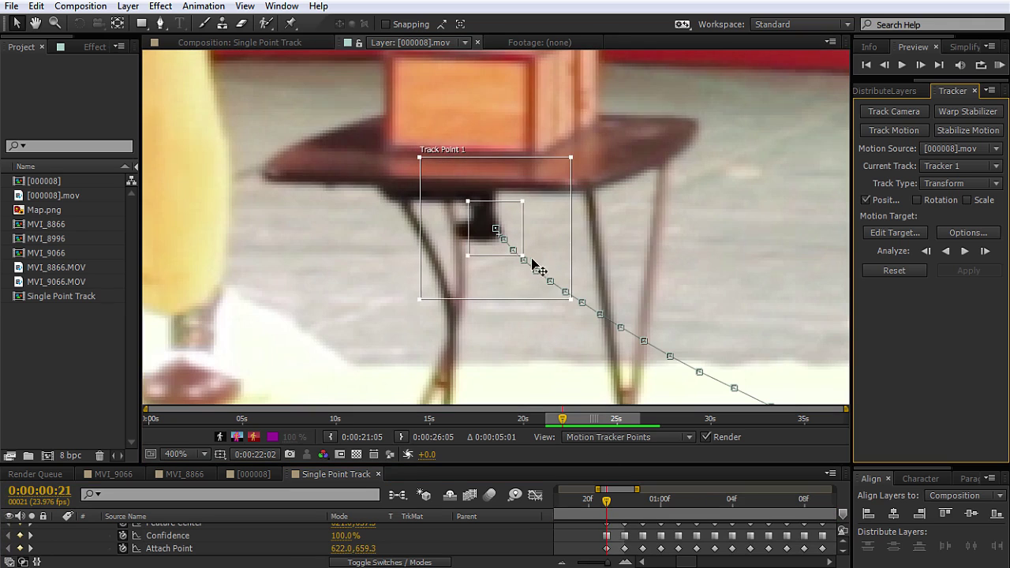
pyautogui.click(525, 258)
pyautogui.moveTo(471, 262); pyautogui.dragTo(460, 259)
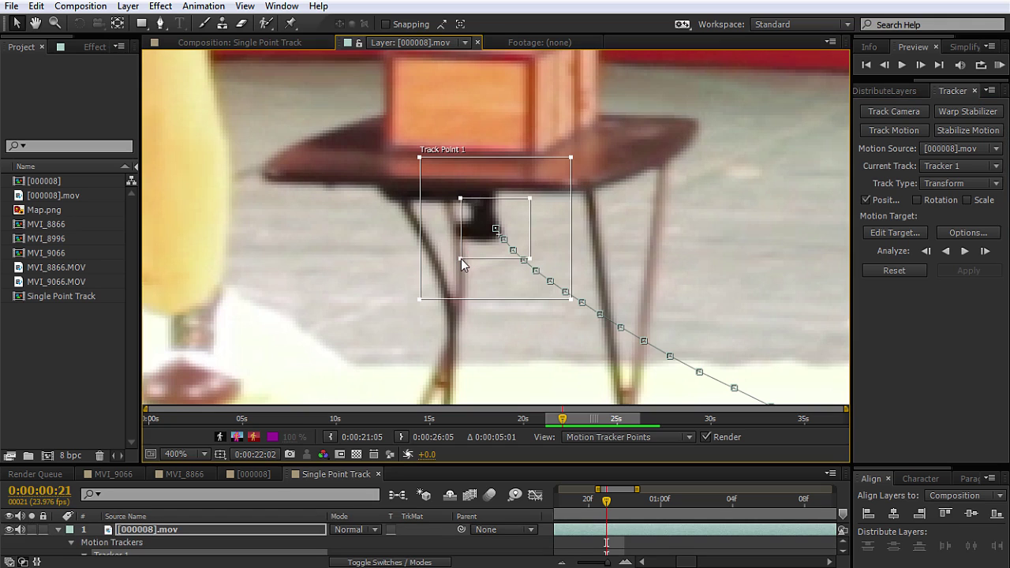
pyautogui.moveTo(419, 299); pyautogui.dragTo(397, 304)
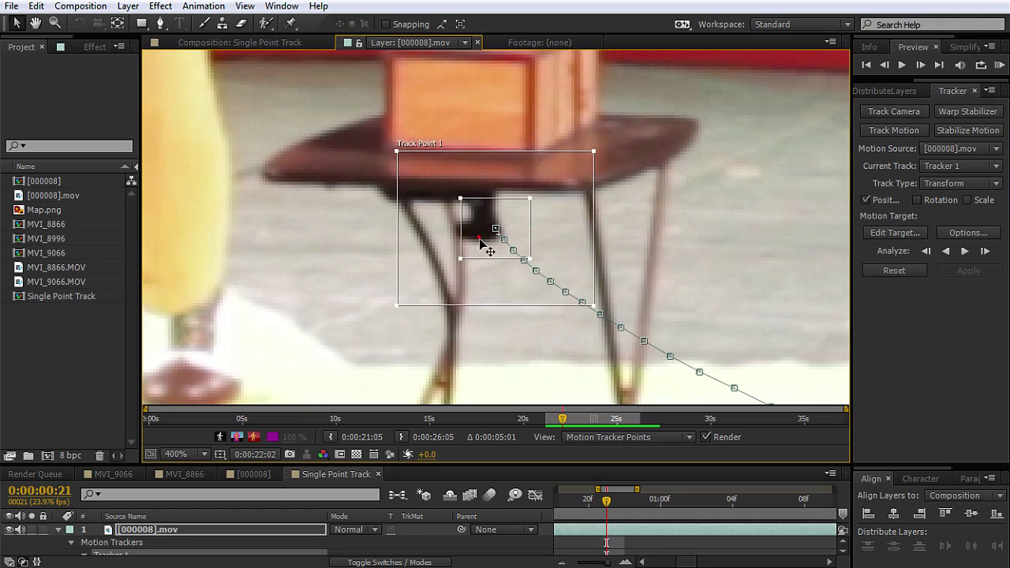
pyautogui.moveTo(485, 239)
pyautogui.mouseDown()
pyautogui.moveTo(464, 237)
pyautogui.moveTo(486, 243)
pyautogui.mouseUp()
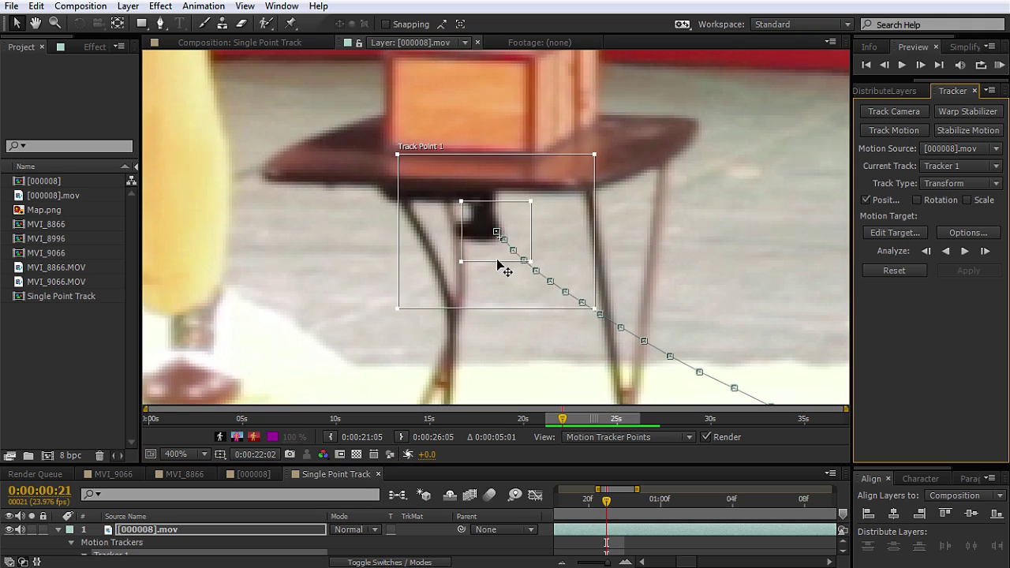
# - Analyze the knob's motion forward from 0:00:00:21 through to the end of the composition
pyautogui.click(964, 250)
pyautogui.scroll(-6, 777, 249)
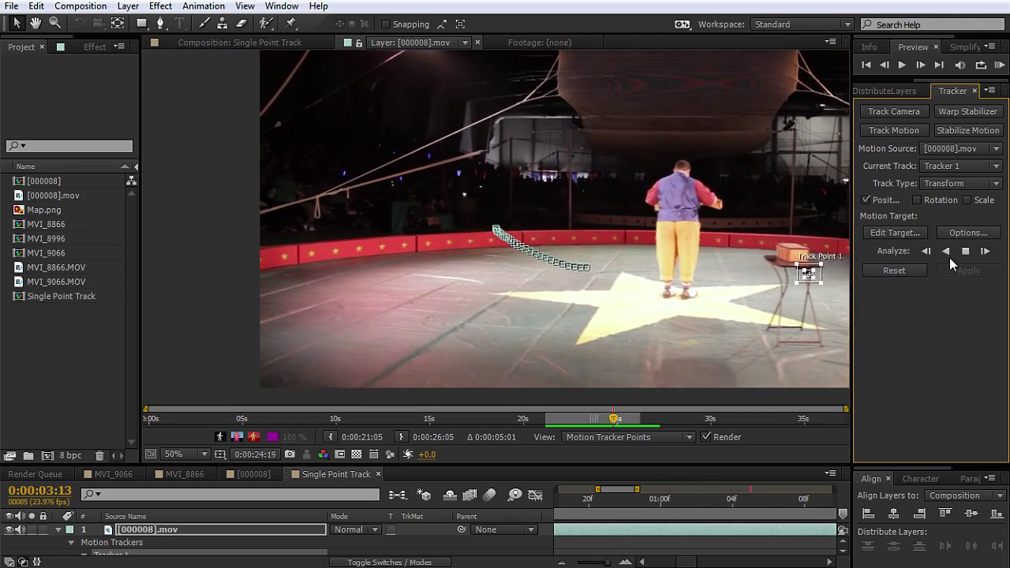
pyautogui.click(964, 251)
pyautogui.moveTo(757, 318); pyautogui.dragTo(497, 295)
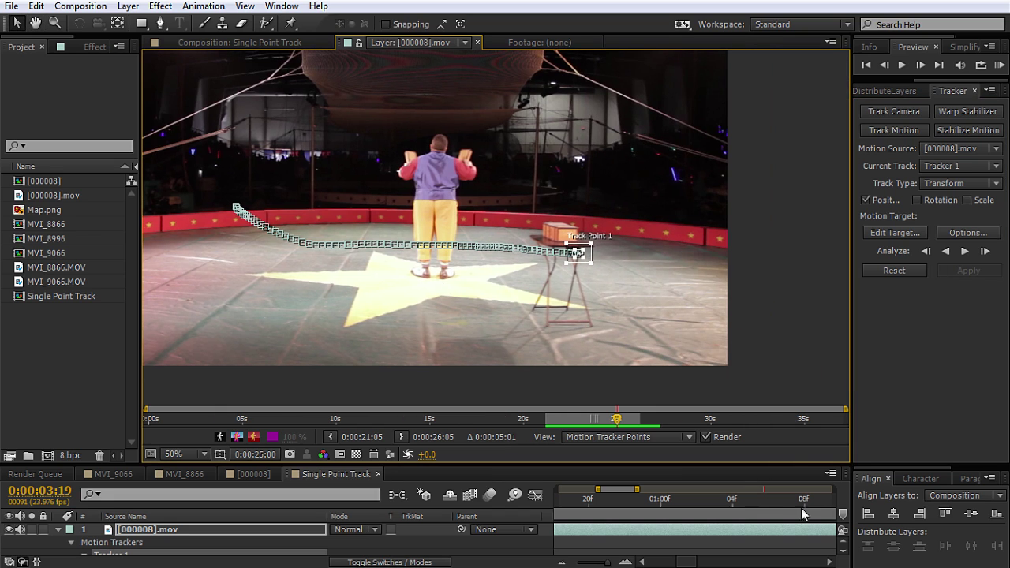
pyautogui.scroll(-3, 773, 513)
pyautogui.moveTo(621, 489); pyautogui.dragTo(776, 496)
pyautogui.click(964, 251)
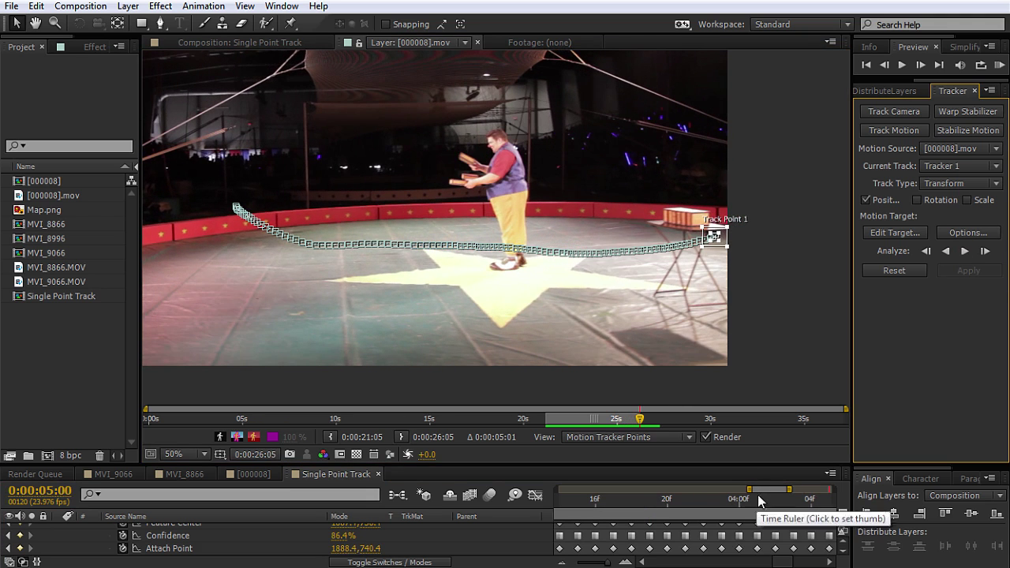
# - Return to 0:00:00:21 and analyze the knob's motion backward to the first frame
pyautogui.moveTo(759, 501); pyautogui.dragTo(640, 502)
pyautogui.press('-')
pyautogui.press('-')
pyautogui.press('-')
pyautogui.press('=')
pyautogui.press('=')
pyautogui.press('=')
pyautogui.press('=')
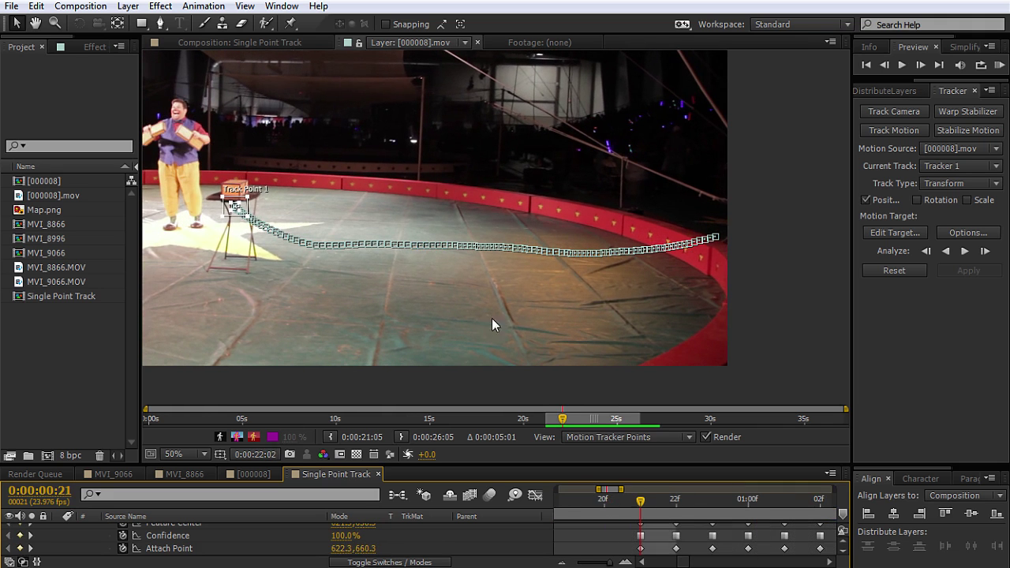
pyautogui.press('space')
pyautogui.moveTo(348, 241); pyautogui.dragTo(846, 249)
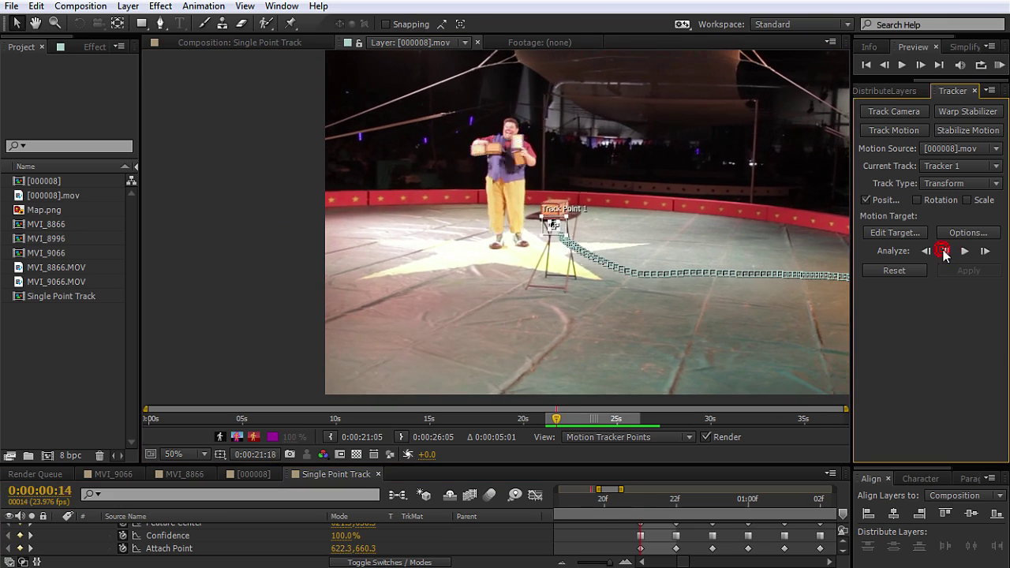
# - Examine how the track point and its path follow the black knob at the first frame and at 0:00:00:23
pyautogui.scroll(2, 546, 266)
pyautogui.scroll(5, 547, 266)
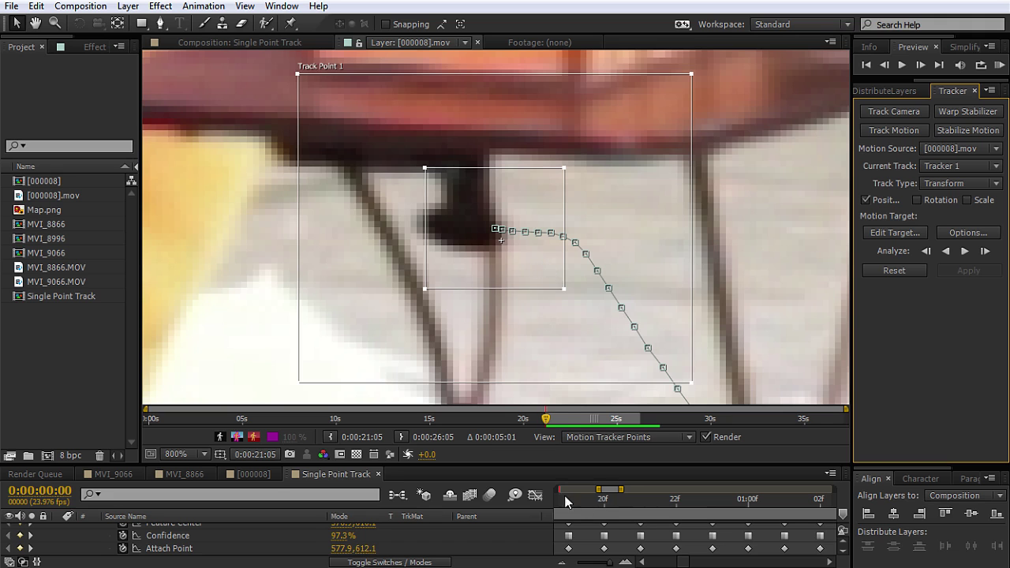
pyautogui.moveTo(565, 498); pyautogui.dragTo(712, 502)
pyautogui.moveTo(546, 234); pyautogui.dragTo(521, 225)
pyautogui.scroll(-8, 521, 225)
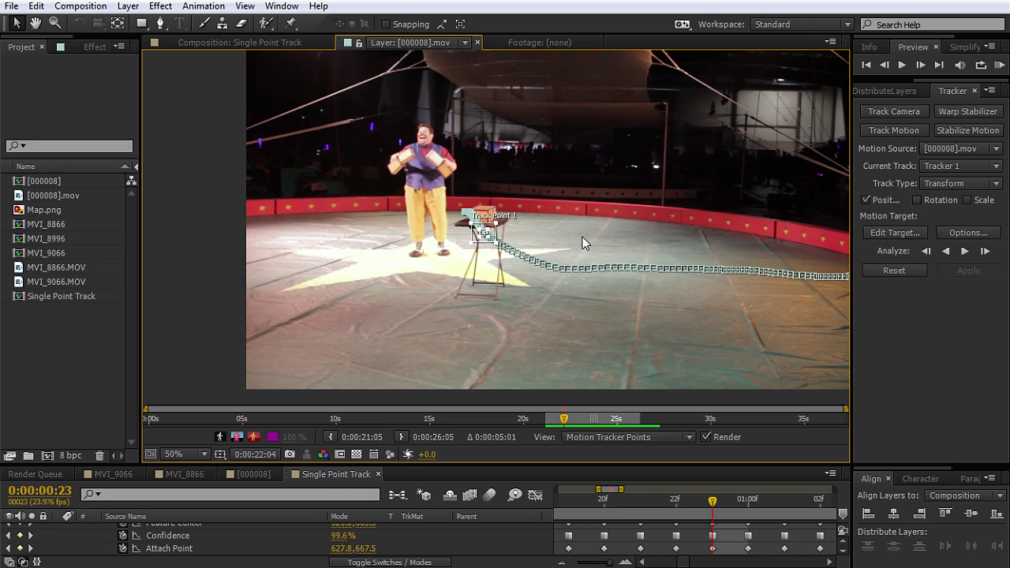
pyautogui.scroll(6, 481, 241)
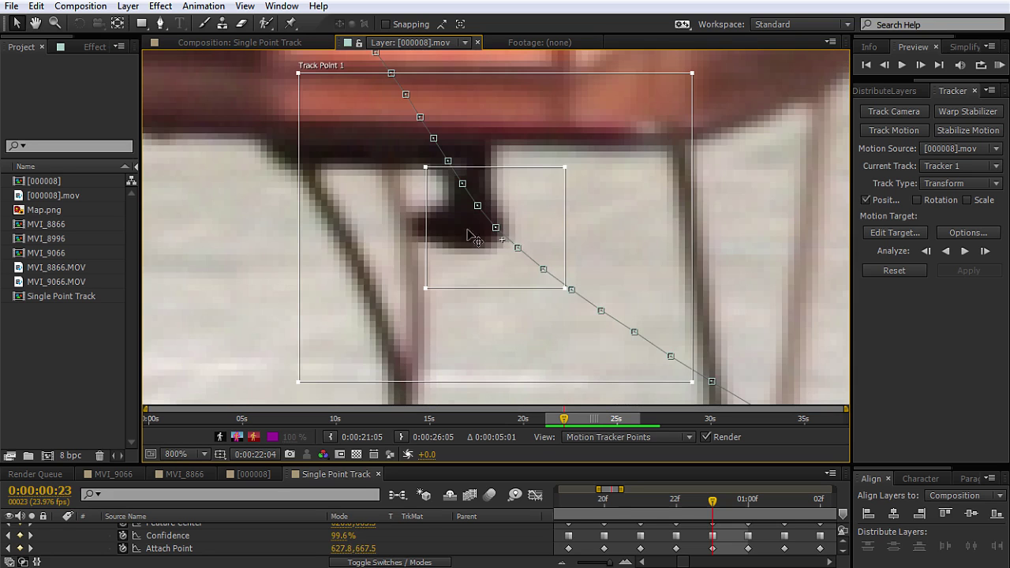
pyautogui.scroll(-4, 517, 225)
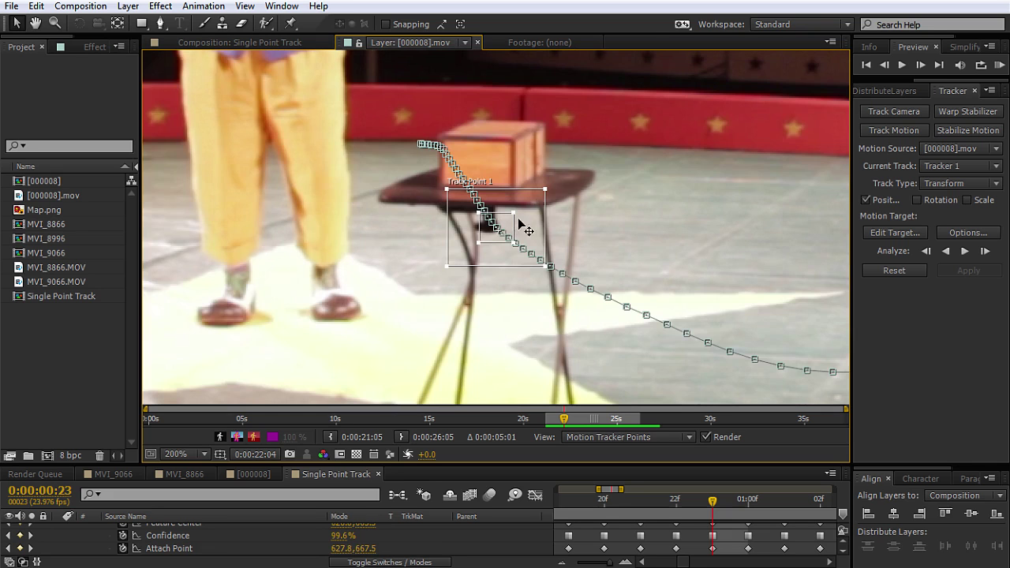
pyautogui.scroll(-4, 600, 206)
pyautogui.scroll(3, 532, 239)
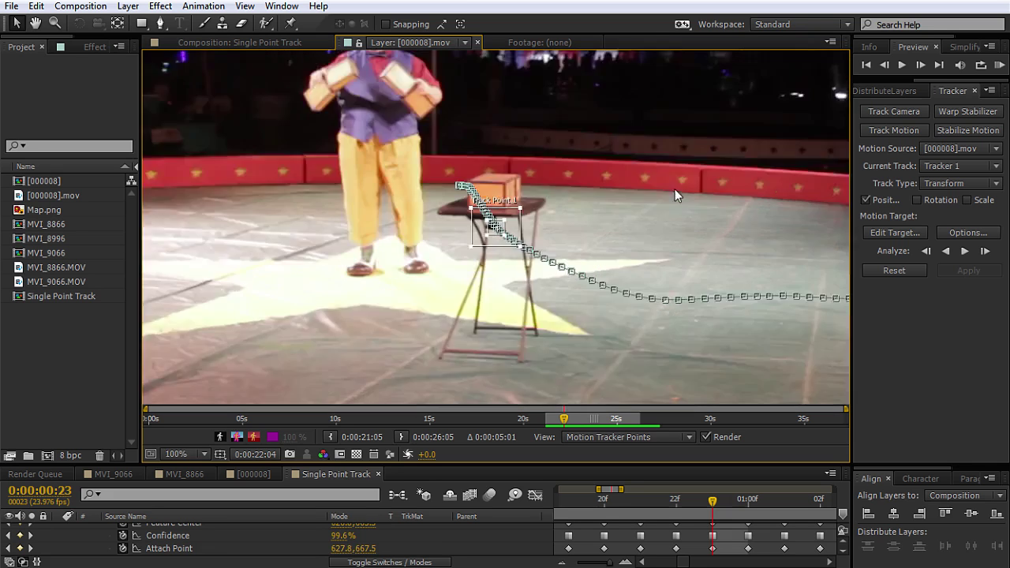
# - Try adding Rotation and Scale to the track, examine the second track point, and turn both options off again
pyautogui.click(916, 201)
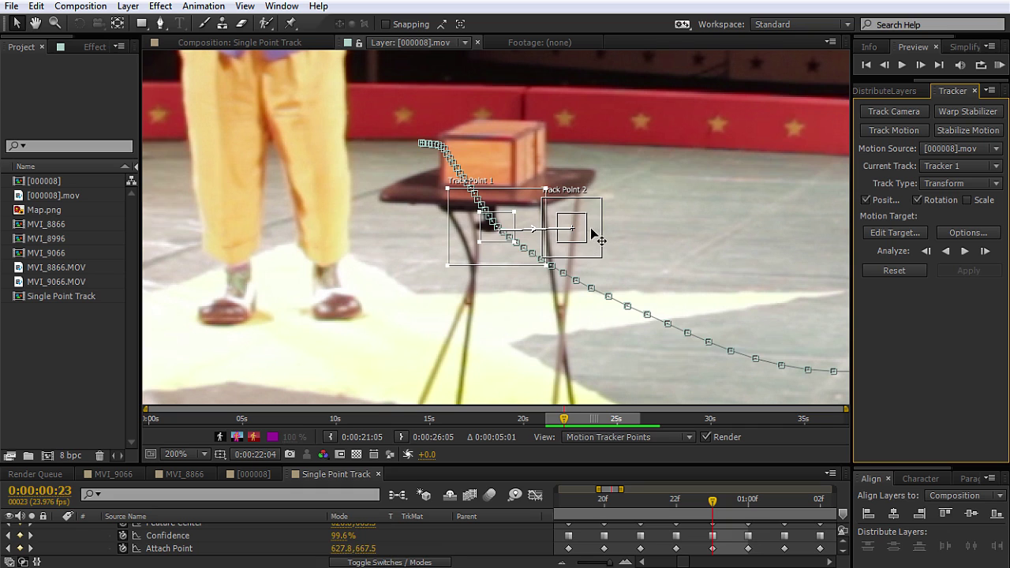
pyautogui.click(966, 200)
pyautogui.scroll(-1, 754, 209)
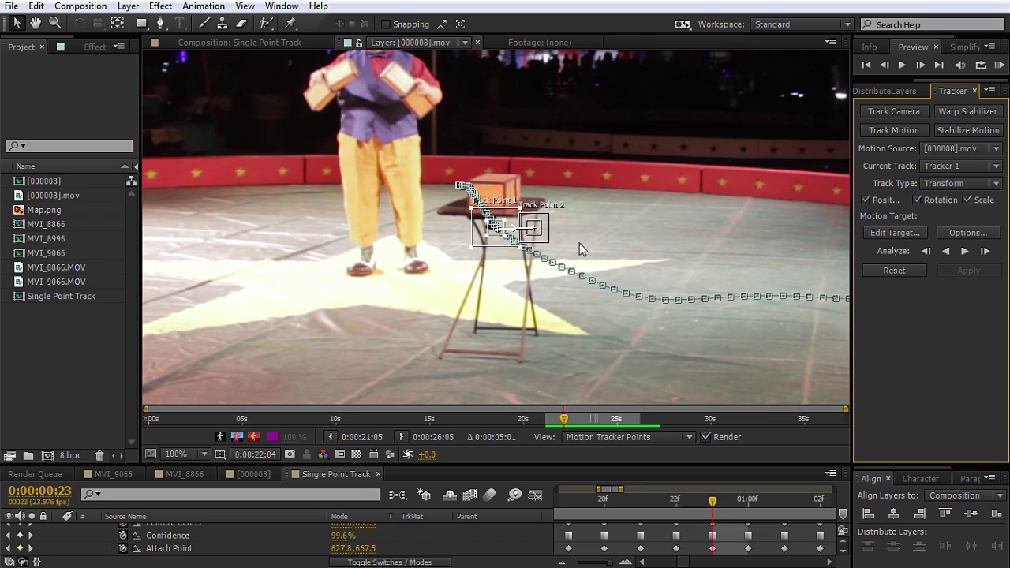
pyautogui.scroll(2, 579, 248)
pyautogui.scroll(-2, 484, 225)
pyautogui.scroll(4, 484, 232)
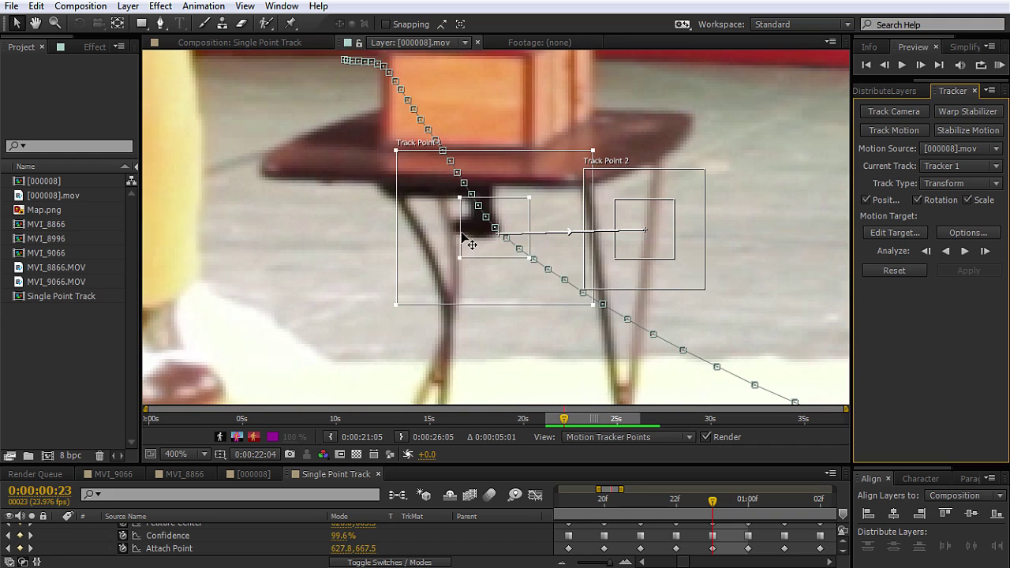
pyautogui.scroll(-3, 536, 241)
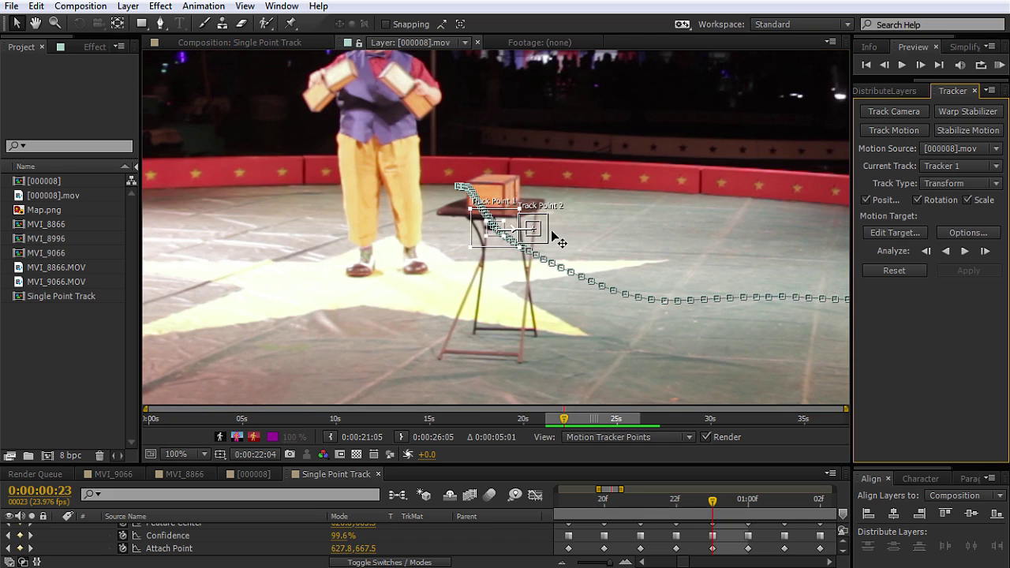
pyautogui.click(938, 199)
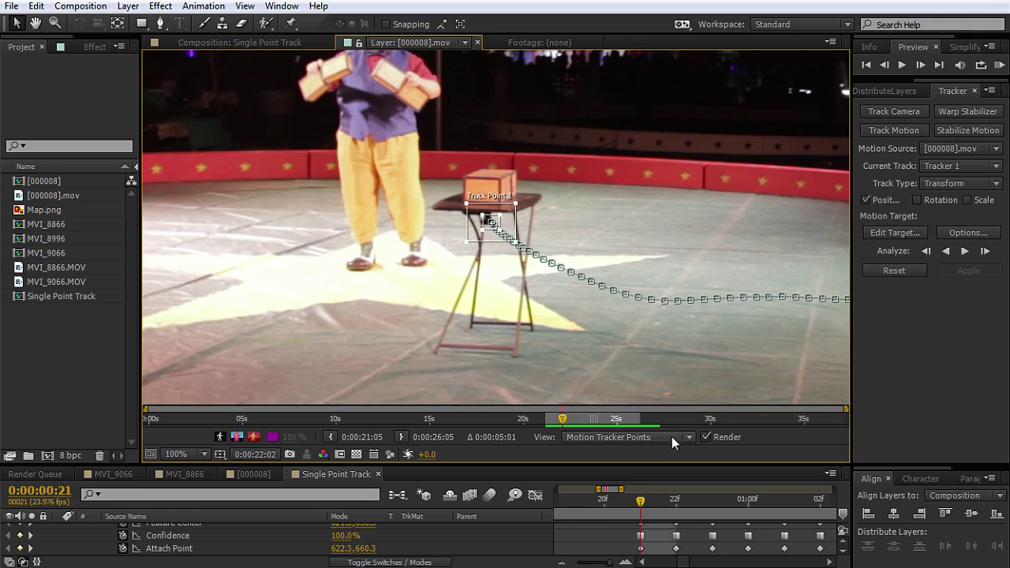
# - Go to the first frame, make the timeline taller, and add Map.png as a layer above [000008].mov
pyautogui.press('Home')
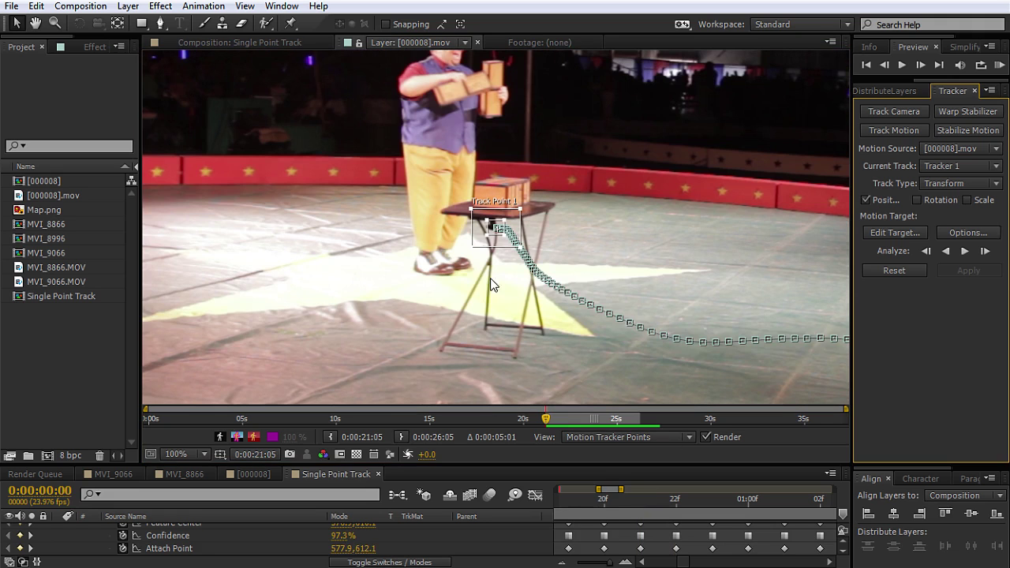
pyautogui.moveTo(231, 464); pyautogui.dragTo(232, 426)
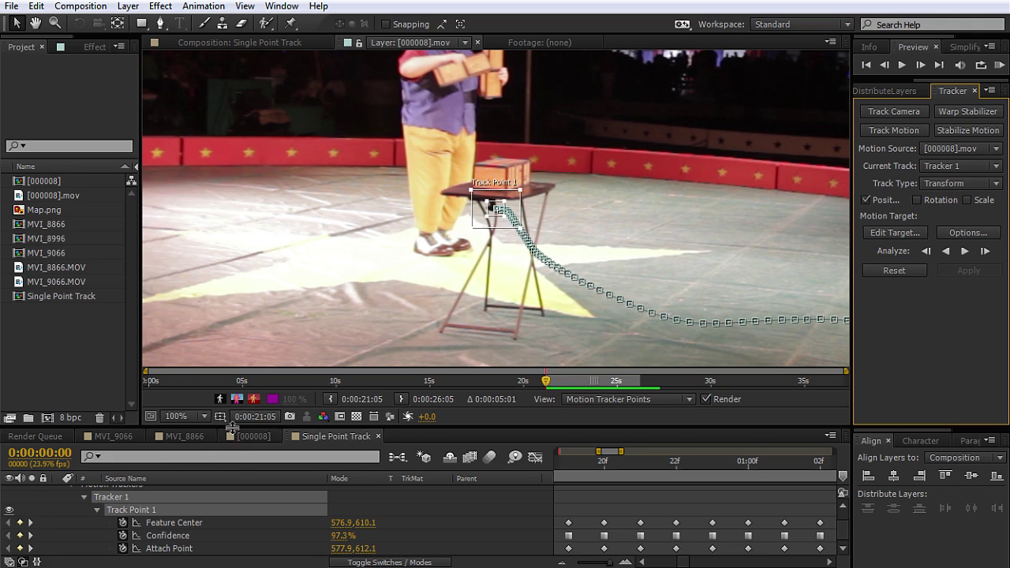
pyautogui.moveTo(231, 429); pyautogui.dragTo(232, 413)
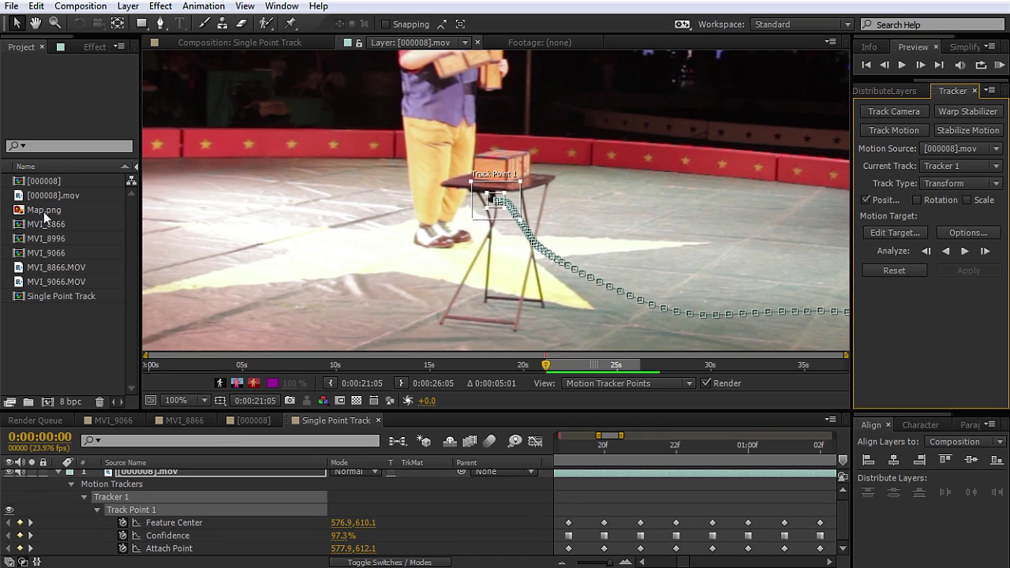
pyautogui.moveTo(44, 211); pyautogui.dragTo(144, 478)
pyautogui.scroll(-1, 478, 240)
# - Move the Map.png sphere over the box on the table and scale it down proportionally
pyautogui.moveTo(489, 254); pyautogui.dragTo(435, 310)
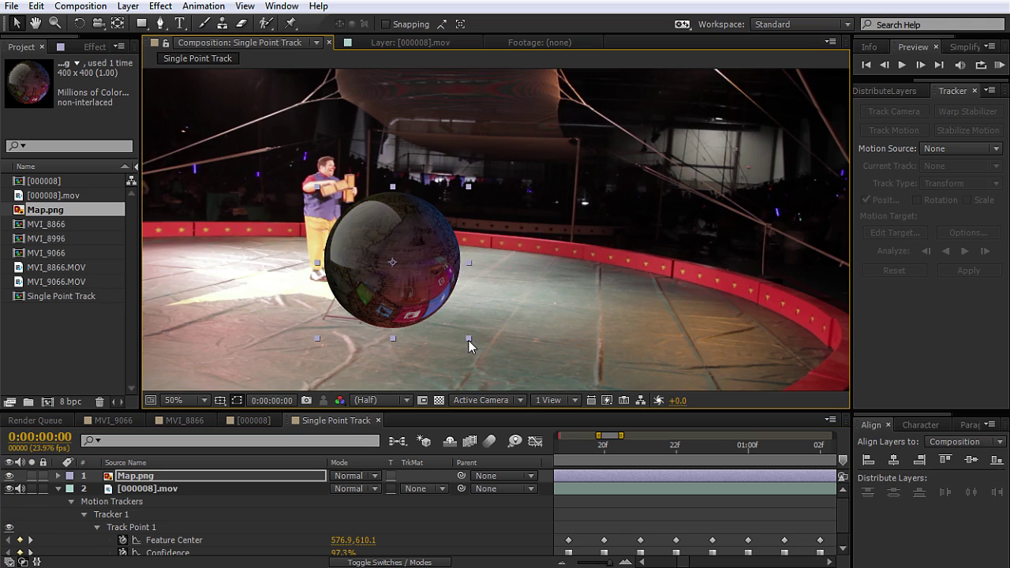
pyautogui.moveTo(468, 340); pyautogui.dragTo(355, 244)
pyautogui.scroll(1, 372, 257)
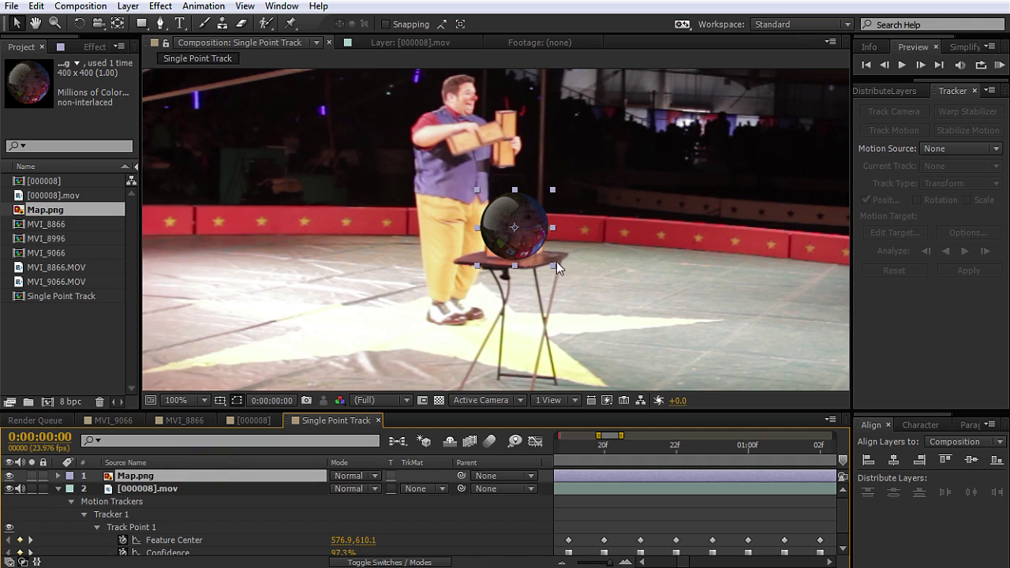
# - Enlarge the Map.png sphere slightly and nudge it up so it covers the box and rests on the tabletop
pyautogui.hotkey('ctrl', 'shift', 'a')
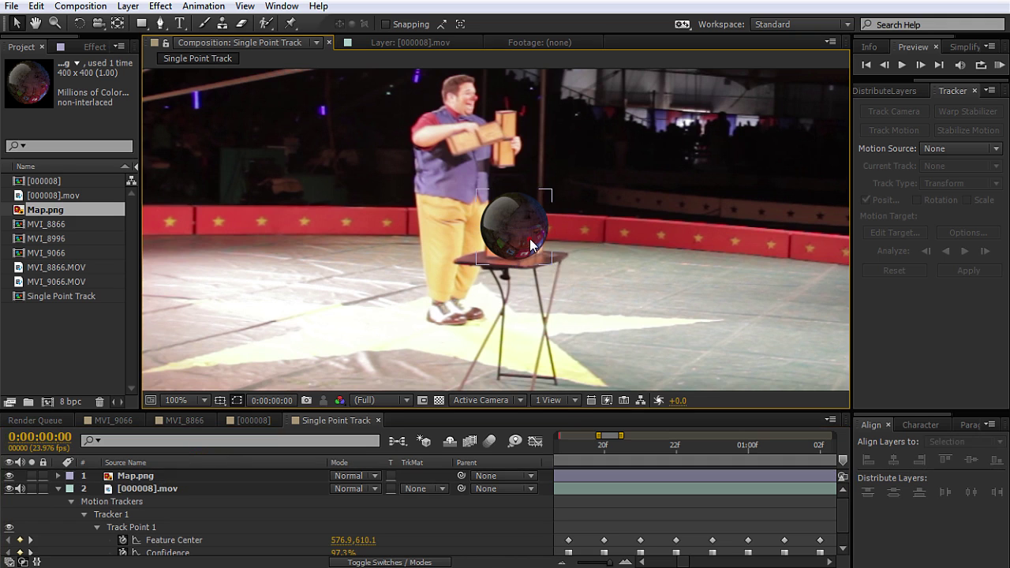
pyautogui.click(529, 238)
pyautogui.hotkey('ctrl', 'shift', 'a')
pyautogui.click(519, 232)
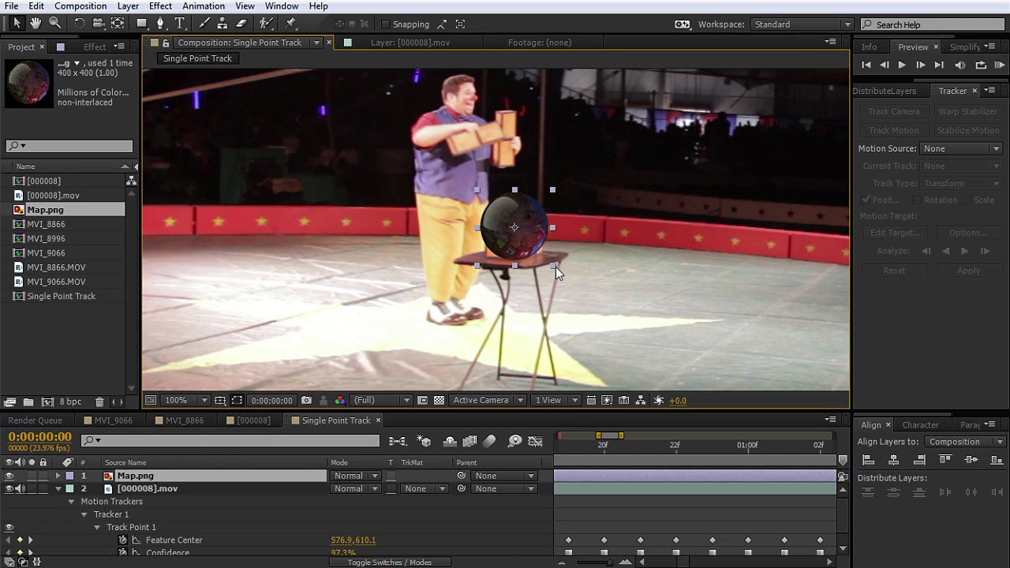
pyautogui.hotkey('ctrl', 'shift', 'a')
pyautogui.click(530, 244)
pyautogui.moveTo(551, 265); pyautogui.dragTo(559, 273)
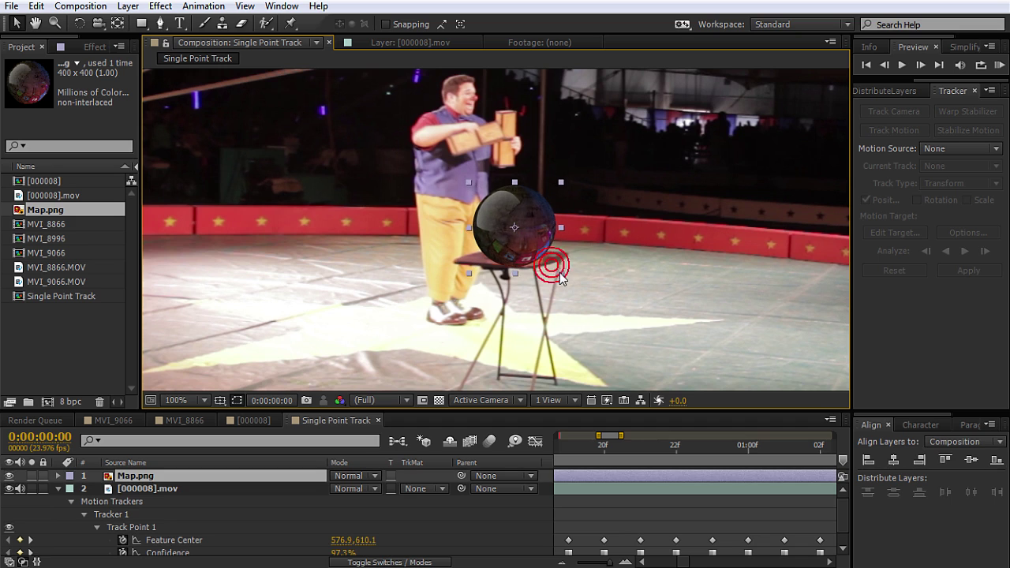
pyautogui.press('Return')
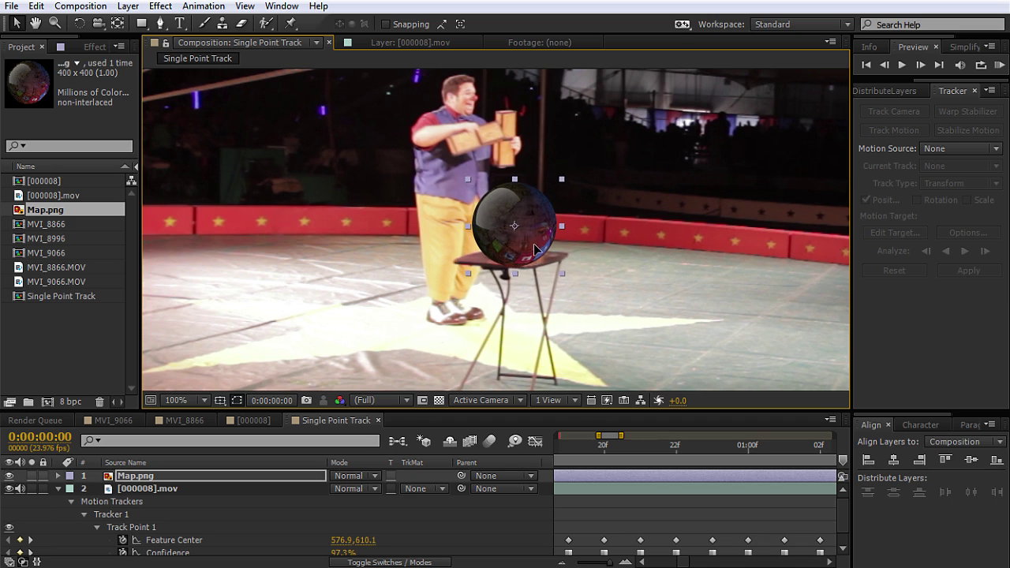
pyautogui.press('space')
pyautogui.moveTo(573, 290); pyautogui.dragTo(473, 279)
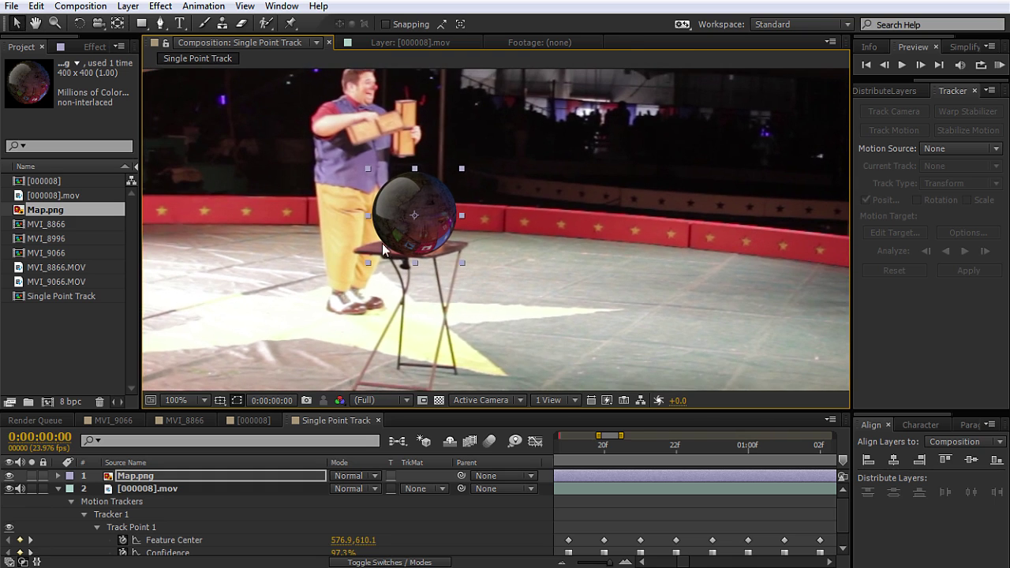
# - Reselect Track Point 1 in the [000008].mov layer view and set the tracker's motion target to the Map.png layer
pyautogui.click(438, 43)
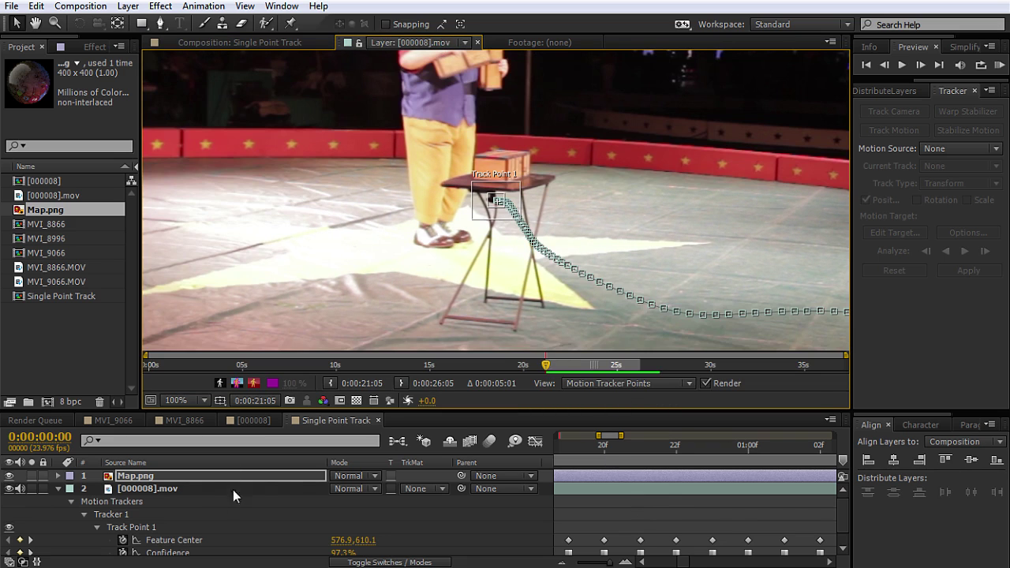
pyautogui.click(147, 528)
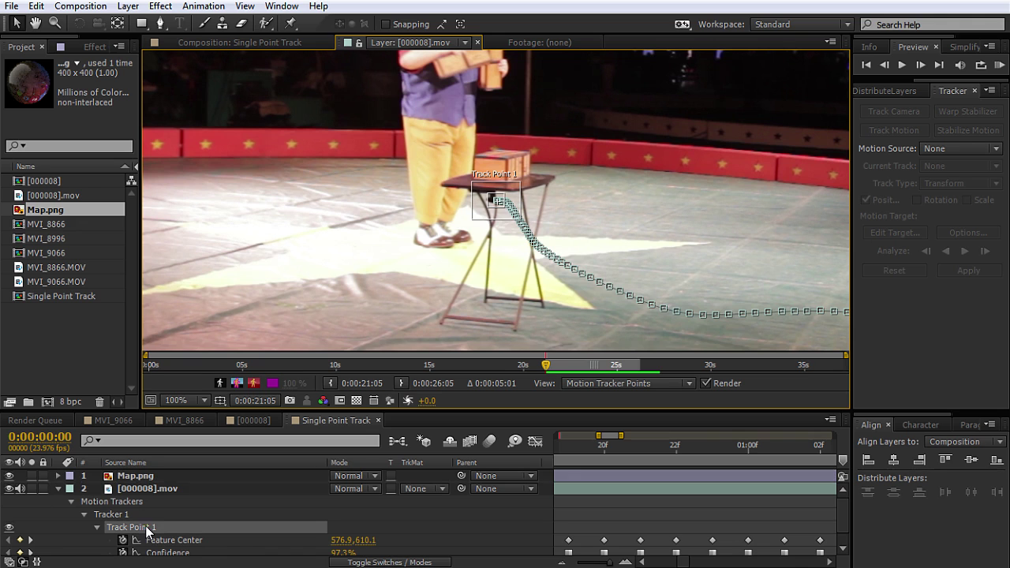
pyautogui.click(895, 233)
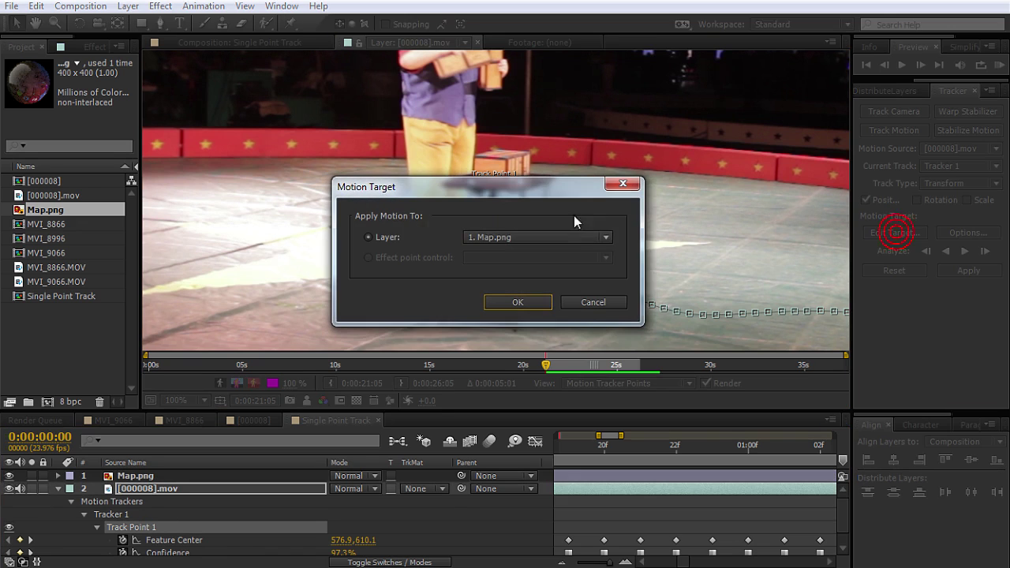
pyautogui.click(529, 237)
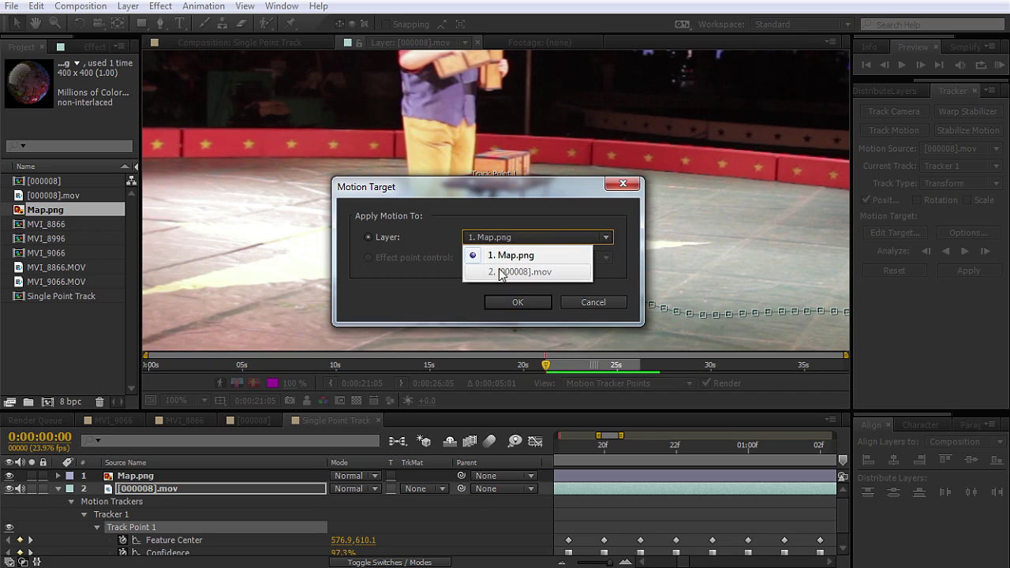
pyautogui.click(513, 255)
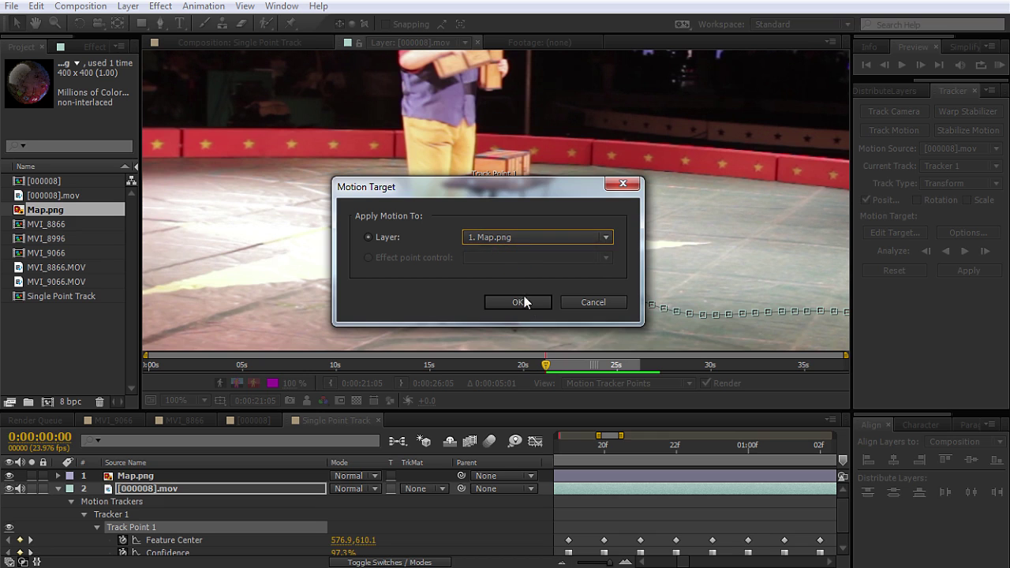
pyautogui.click(518, 302)
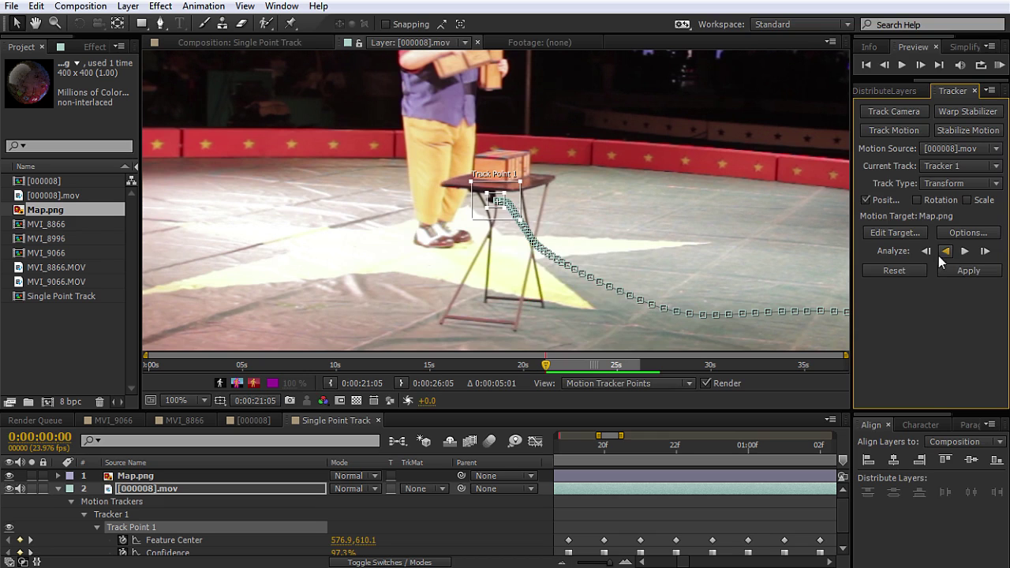
# - Apply the tracked motion to the Map.png layer in both X and Y dimensions
pyautogui.click(969, 271)
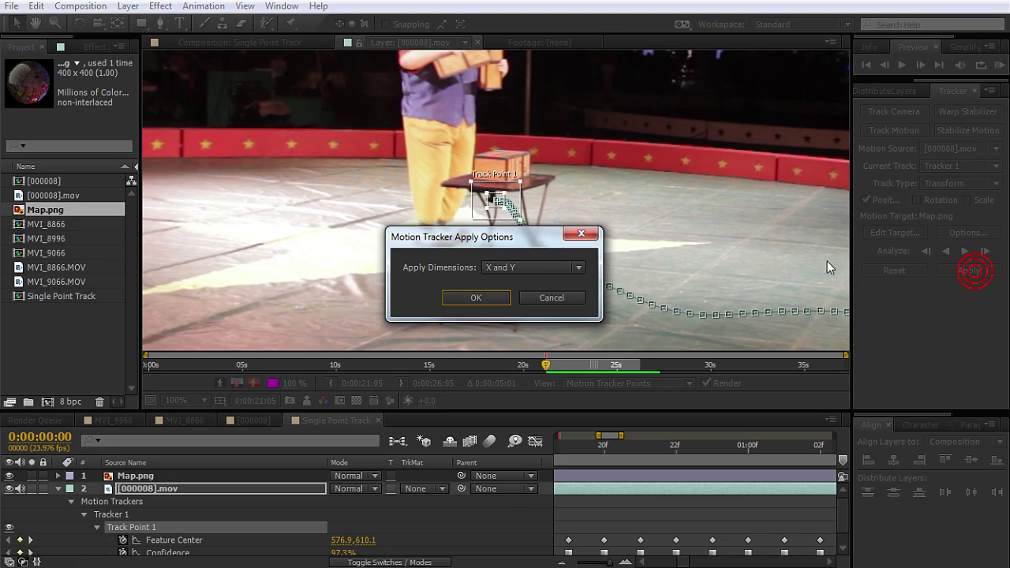
pyautogui.click(534, 269)
pyautogui.click(521, 272)
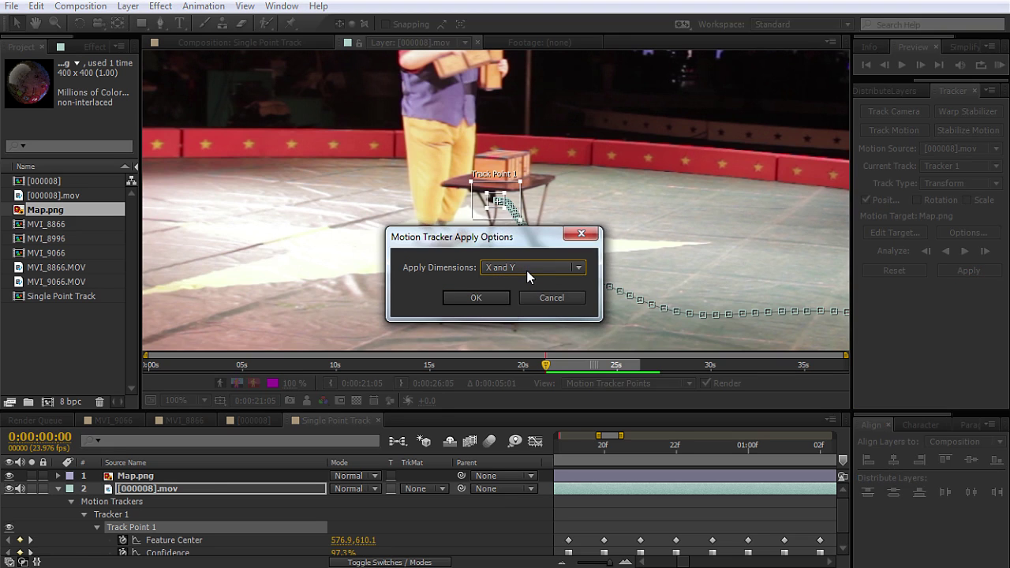
pyautogui.click(526, 272)
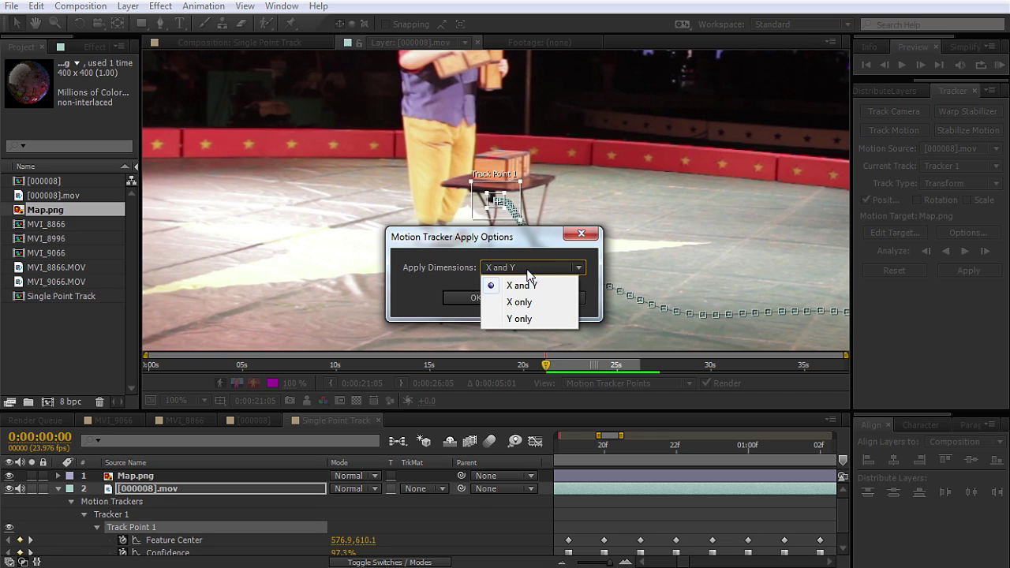
pyautogui.click(432, 270)
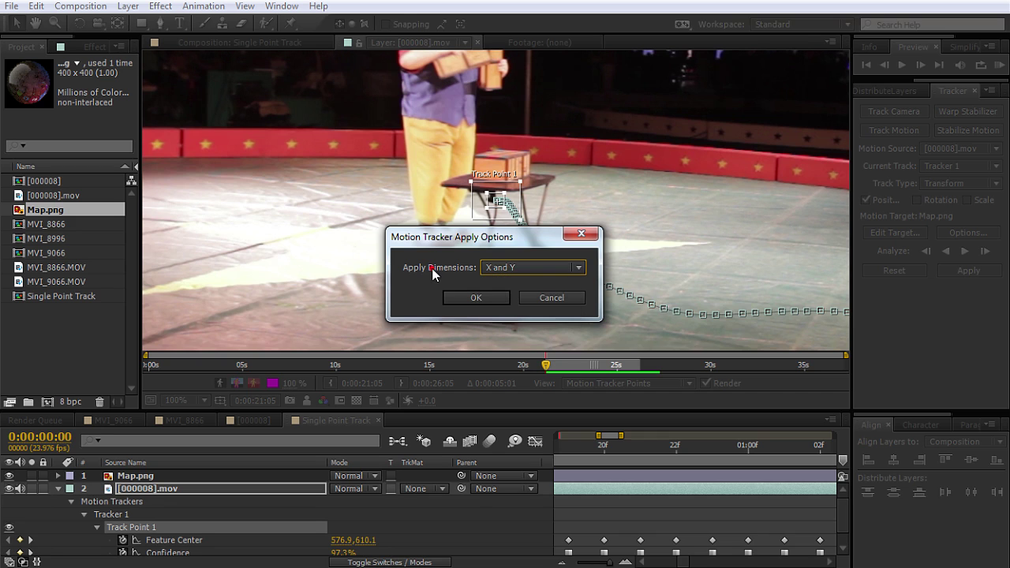
pyautogui.click(492, 294)
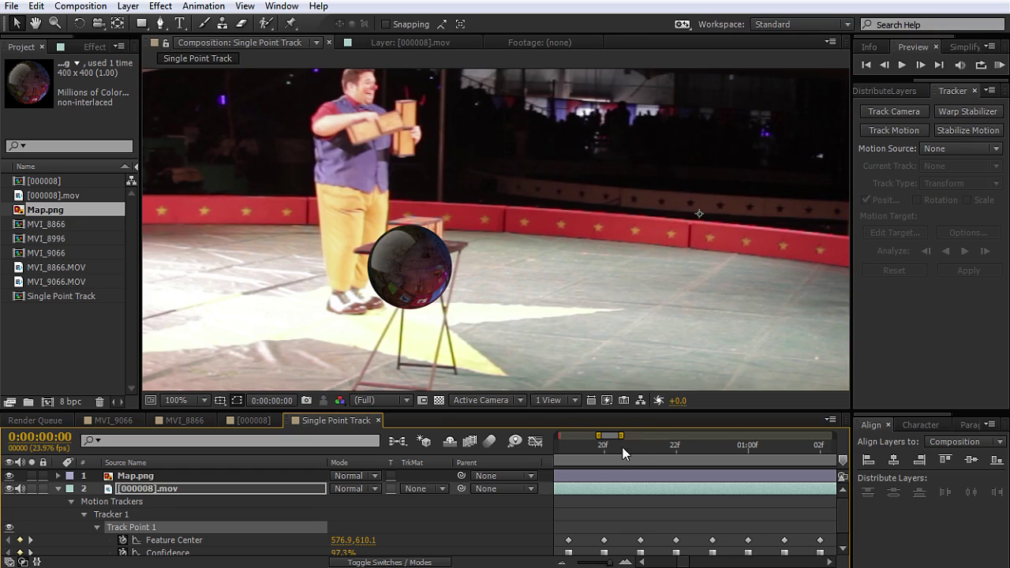
# - Return to the start of the Single Point Track composition and play back the sphere's tracked motion
pyautogui.moveTo(621, 446); pyautogui.dragTo(438, 450)
pyautogui.press('space')
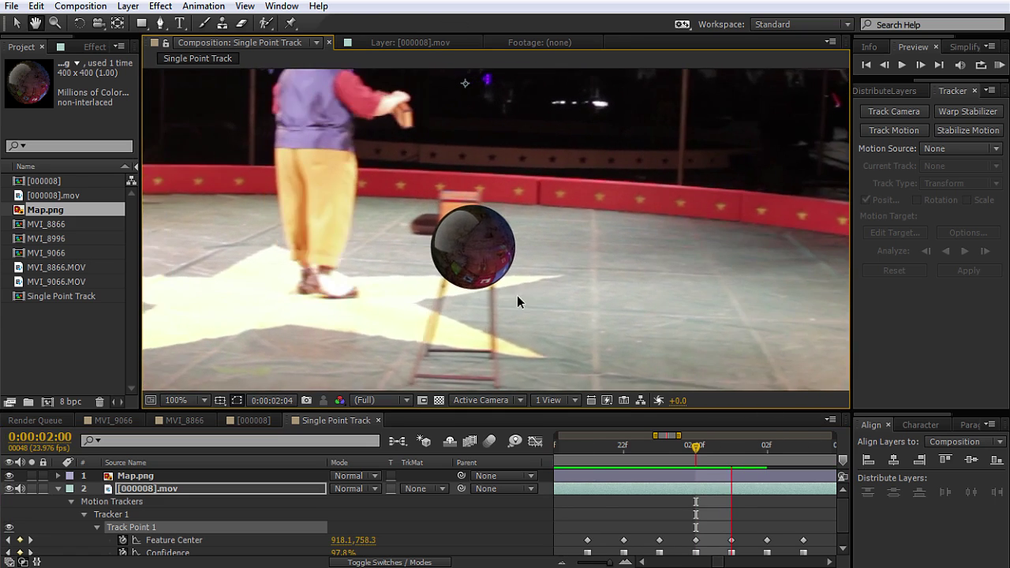
pyautogui.press('space')
# - Enable motion blur for the Map.png layer and for the whole composition
pyautogui.click(276, 475)
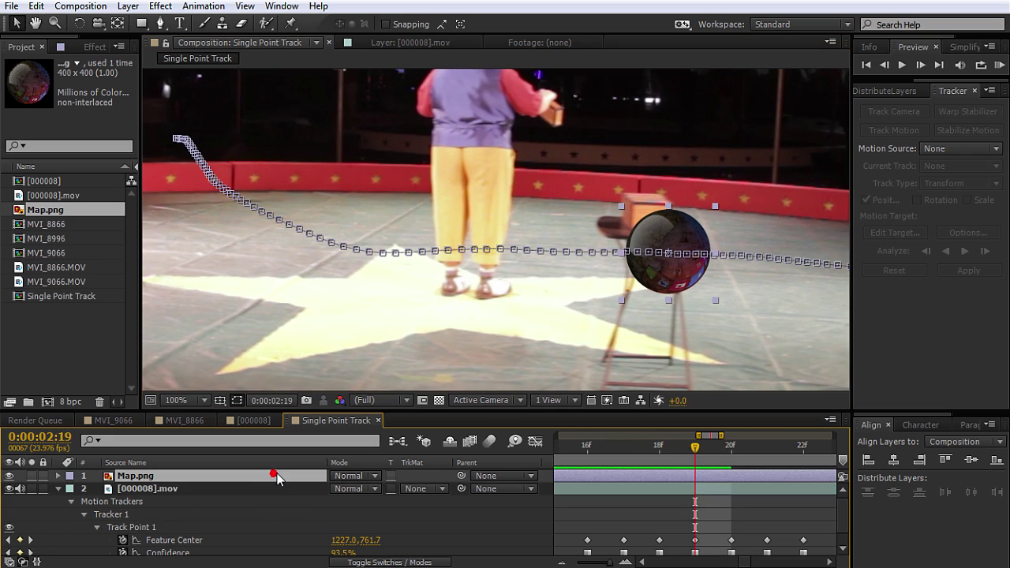
pyautogui.press('F4')
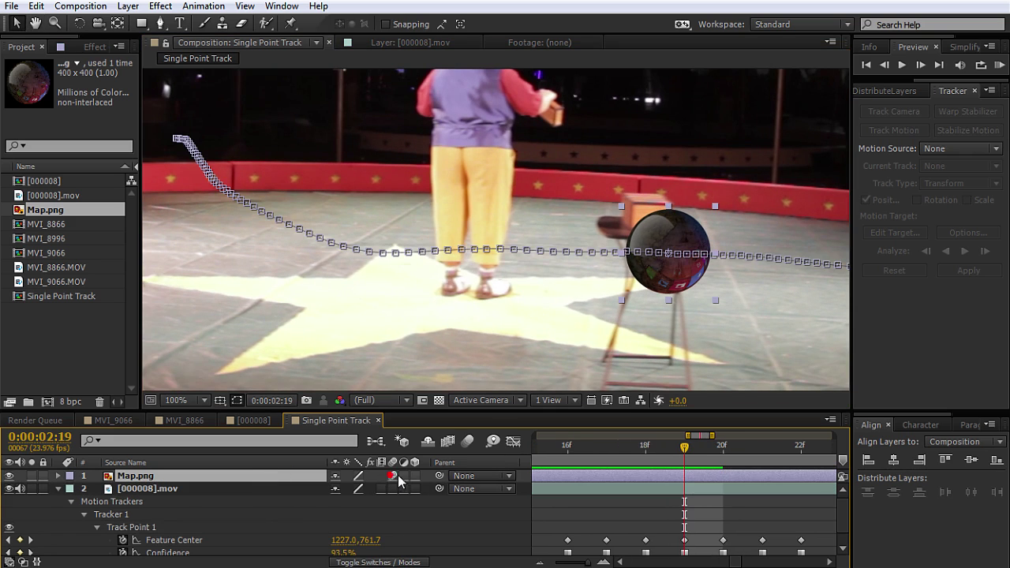
pyautogui.click(468, 441)
# - Zoom the composition out to 50% and review how the motion-blurred sphere follows the table
pyautogui.scroll(-2, 561, 332)
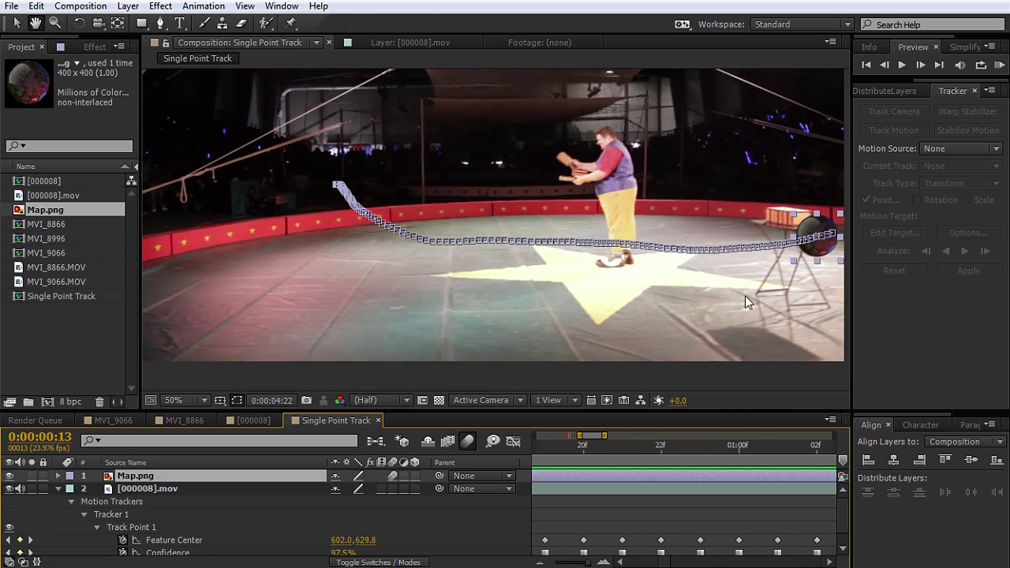
pyautogui.moveTo(741, 272); pyautogui.dragTo(605, 286)
pyautogui.press('v')
pyautogui.moveTo(713, 446); pyautogui.dragTo(470, 451)
pyautogui.moveTo(320, 294); pyautogui.dragTo(521, 295)
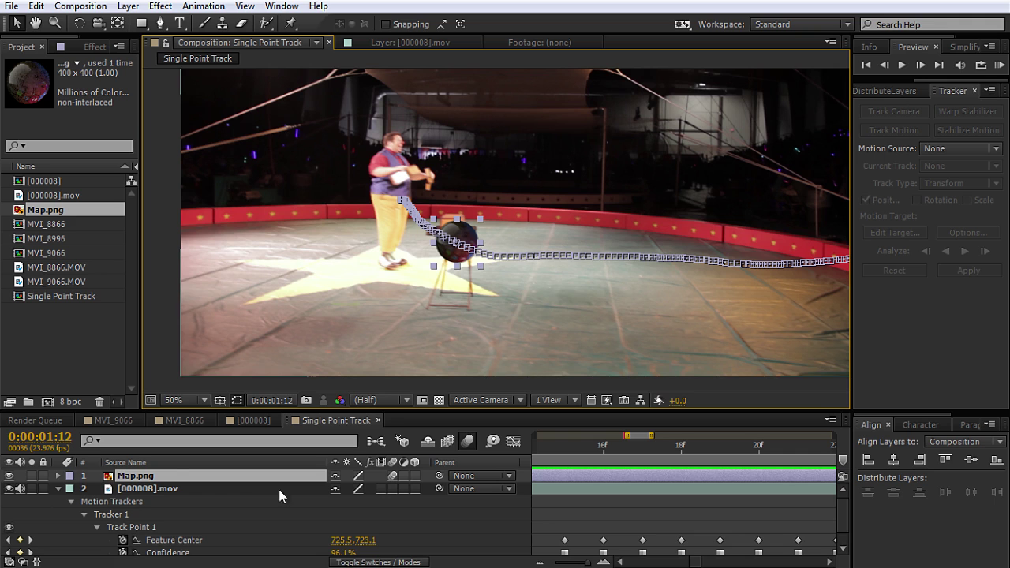
# - Open the MVI_8866 composition and start Stabilize Motion on the MVI_8866.MOV layer
pyautogui.click(252, 421)
pyautogui.click(190, 421)
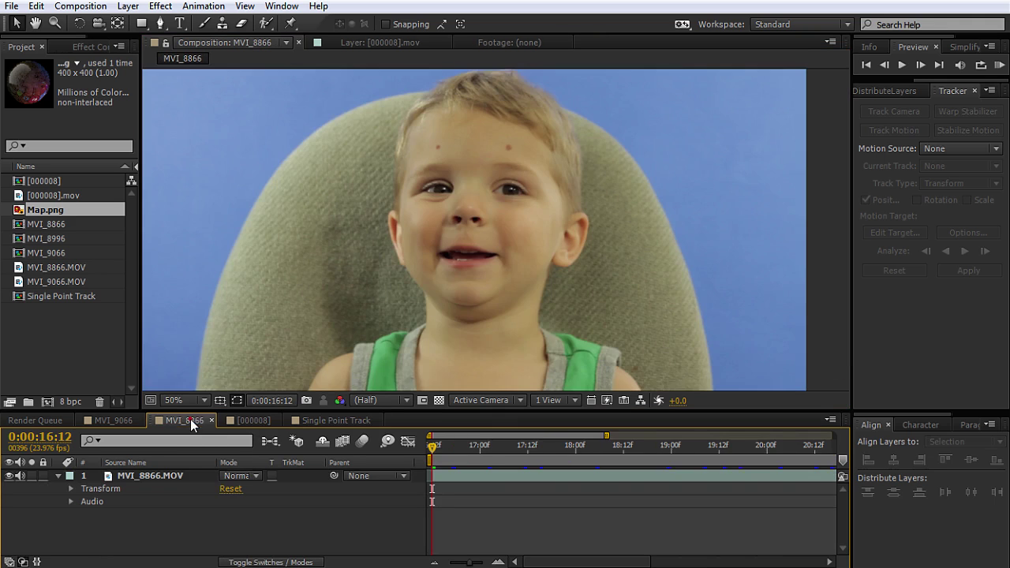
pyautogui.moveTo(506, 208); pyautogui.dragTo(547, 259)
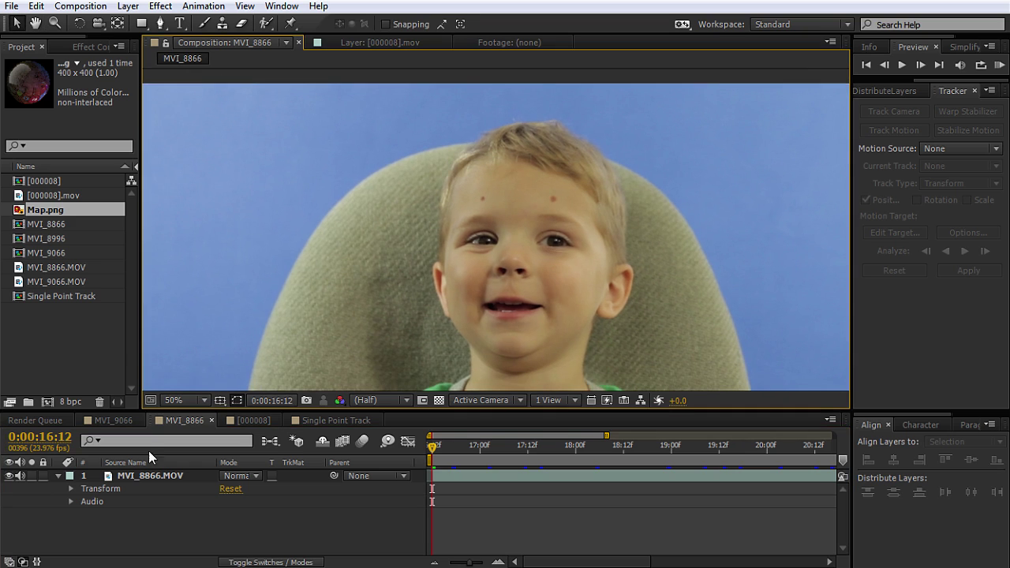
pyautogui.click(161, 475)
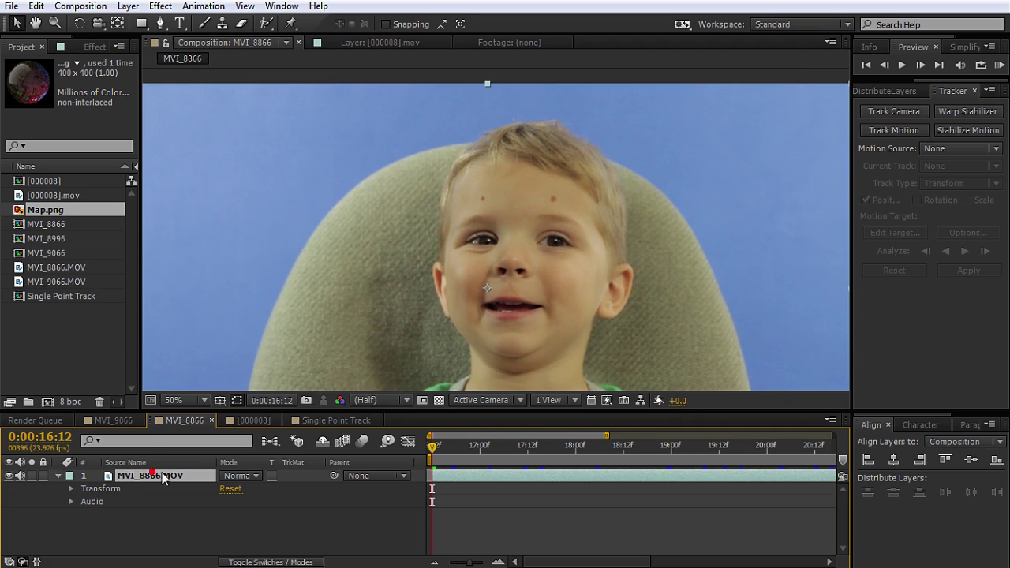
pyautogui.click(964, 132)
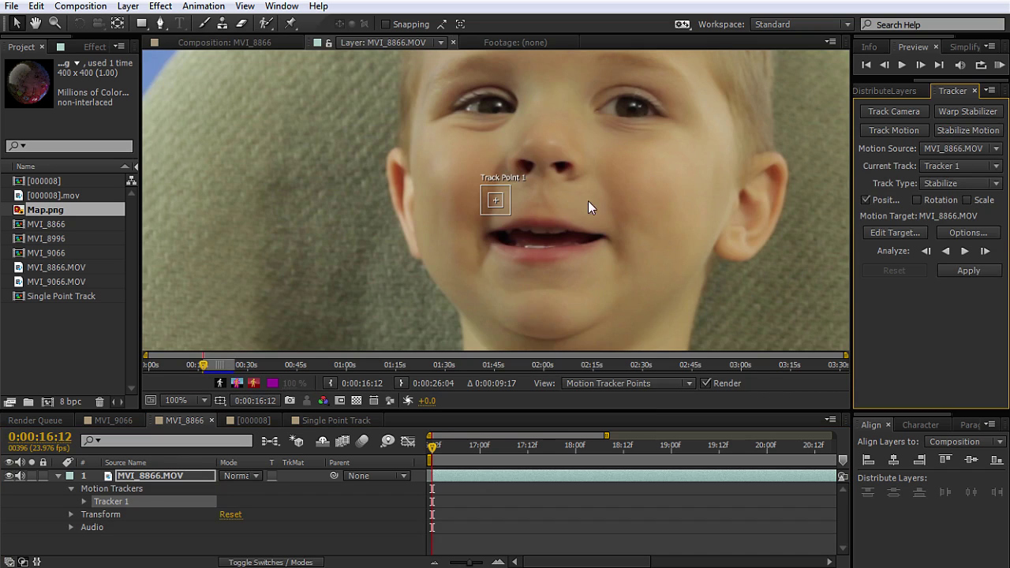
# - Enlarge Track Point 1's regions and place them over the forehead mark above the boy's left-hand eye in the image
pyautogui.moveTo(649, 160); pyautogui.dragTo(642, 255)
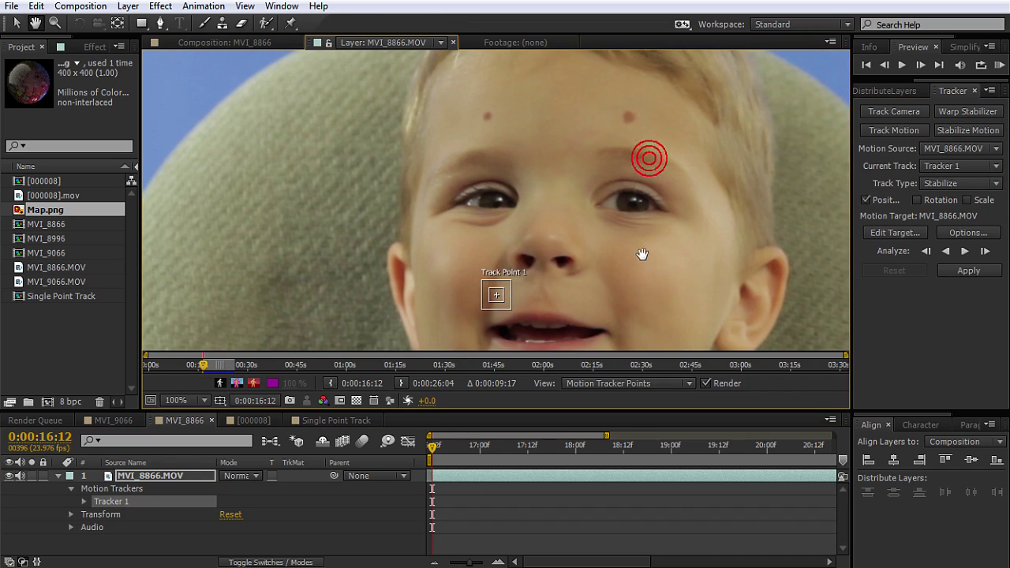
pyautogui.click(503, 301)
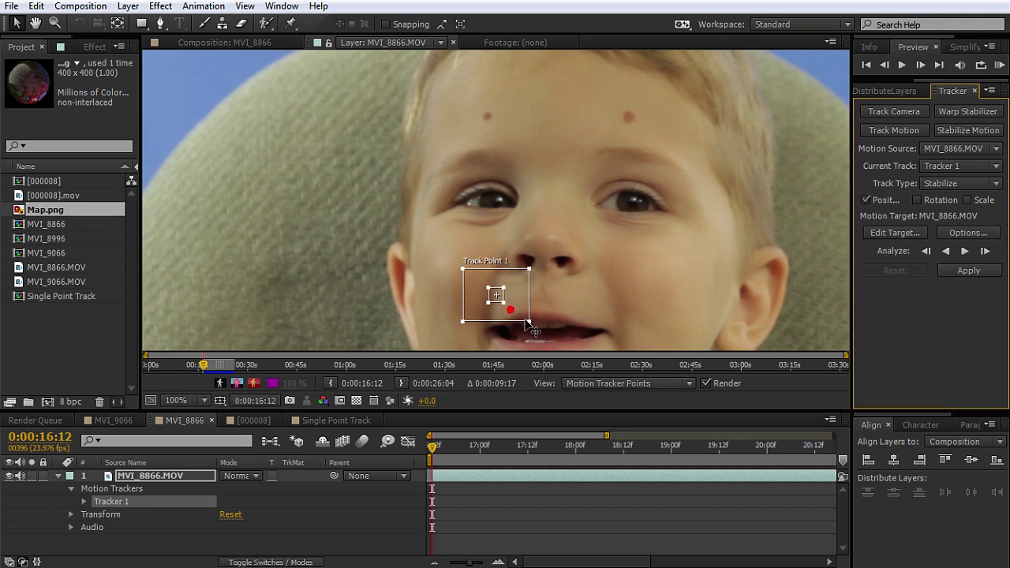
pyautogui.moveTo(521, 315); pyautogui.dragTo(497, 127)
# - Analyze Track Point 1 forward from 0:00:16:12 to 0:00:17:17 and check the motion target settings
pyautogui.click(963, 251)
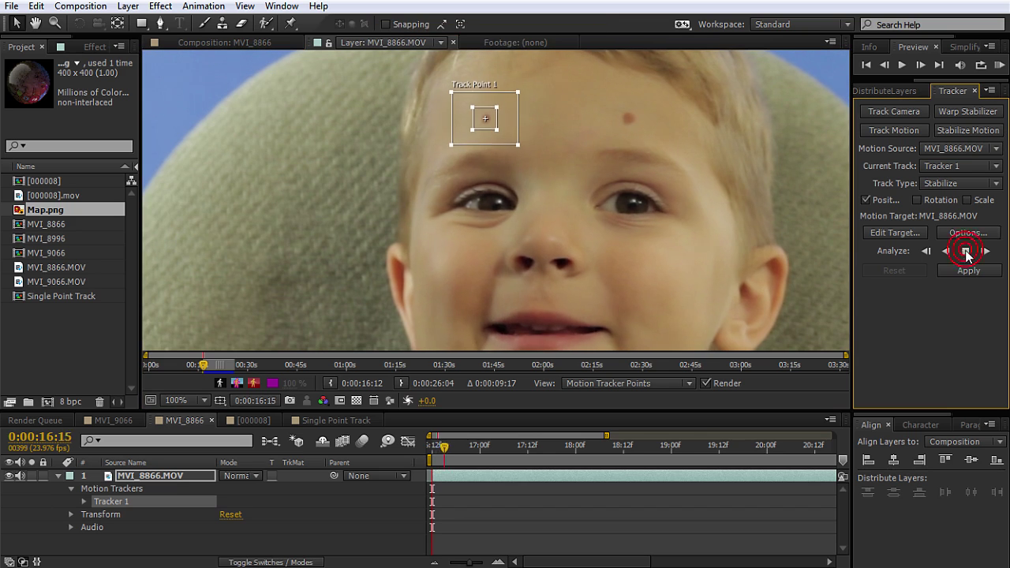
pyautogui.click(964, 251)
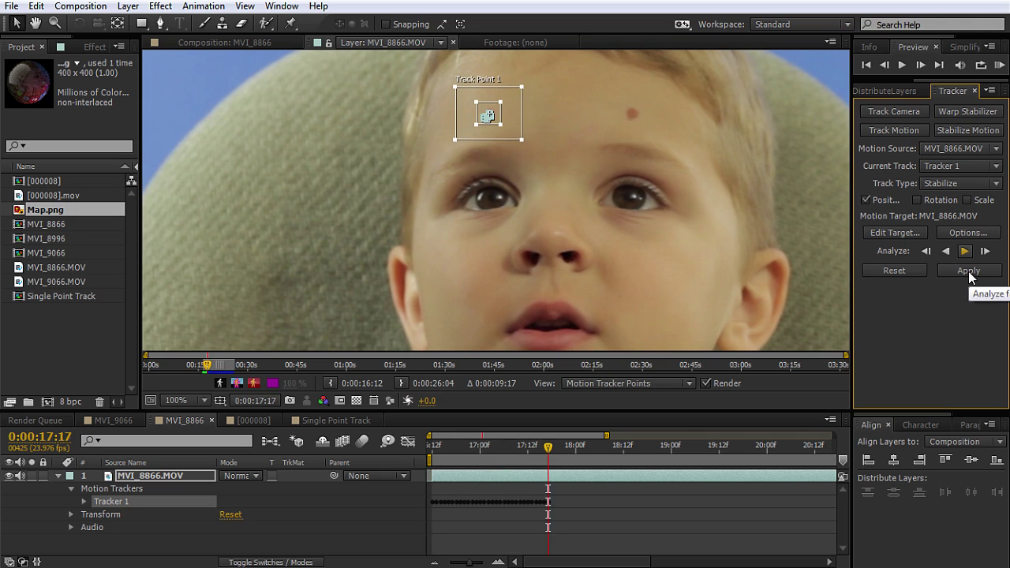
pyautogui.click(903, 233)
pyautogui.click(609, 304)
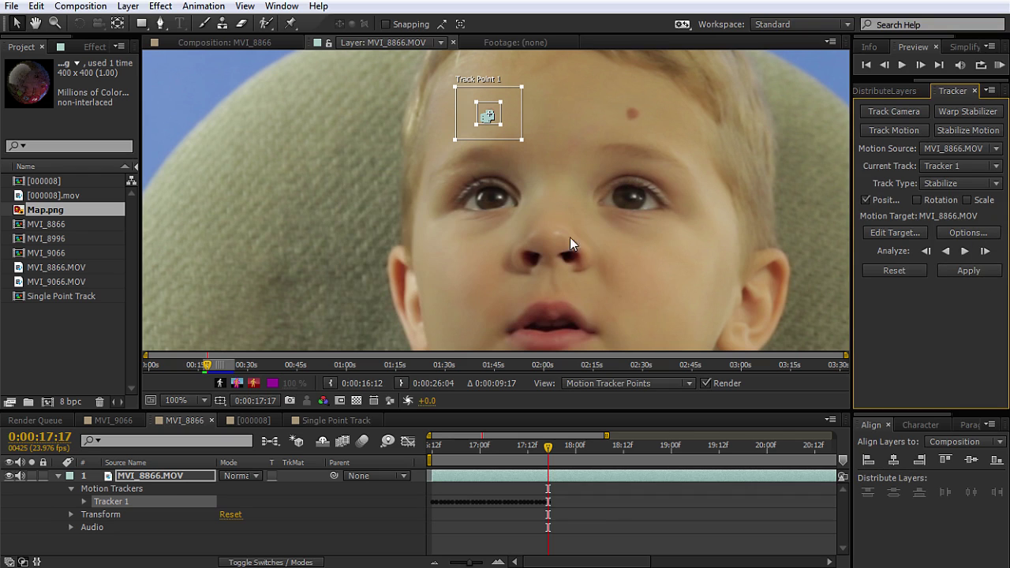
# - Try the position-only stabilization in X and Y, then undo it together with the tracking analysis
pyautogui.click(974, 271)
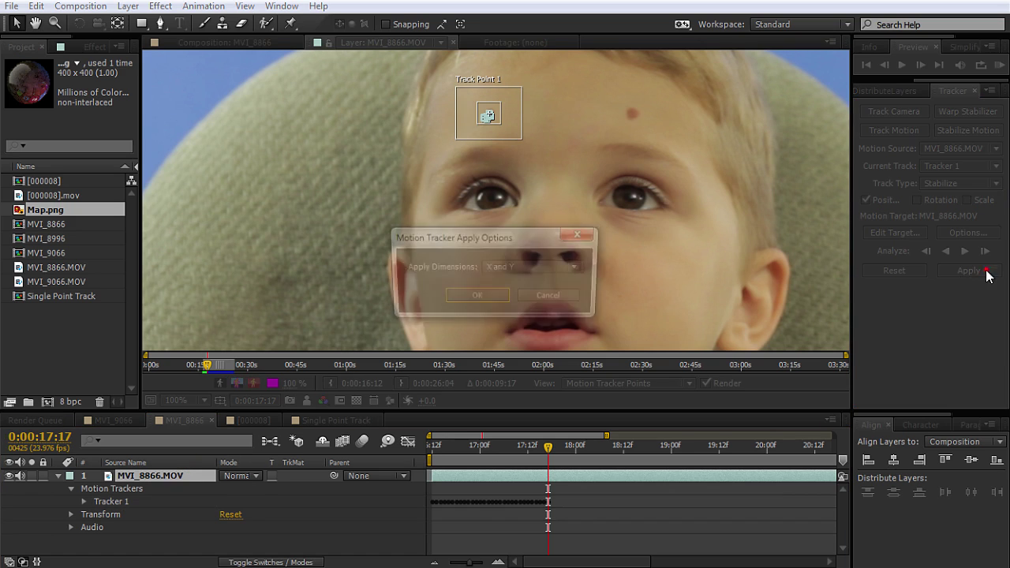
pyautogui.click(481, 301)
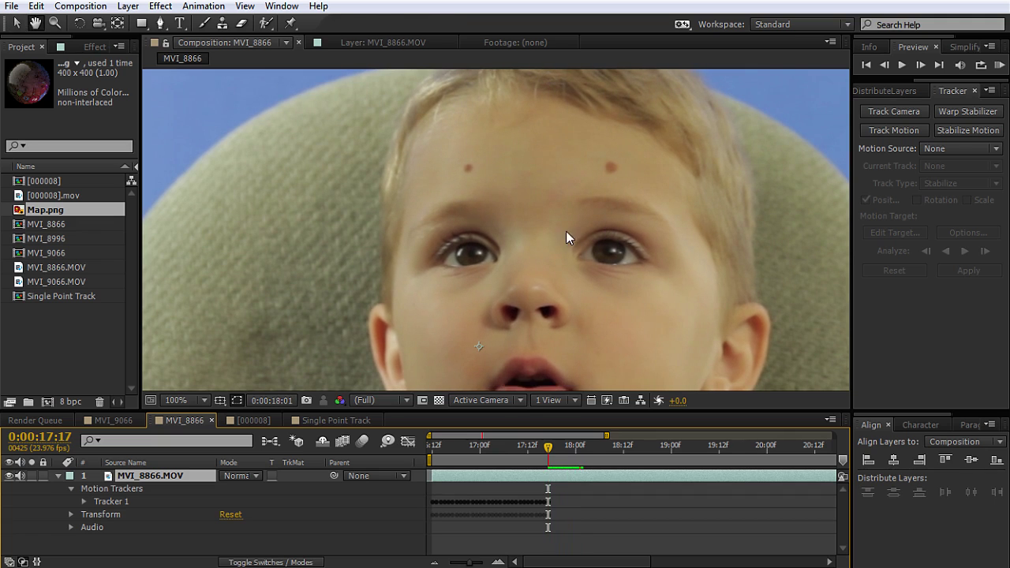
pyautogui.press('space')
pyautogui.hotkey('ctrl', 'z')
pyautogui.hotkey('ctrl', 'z')
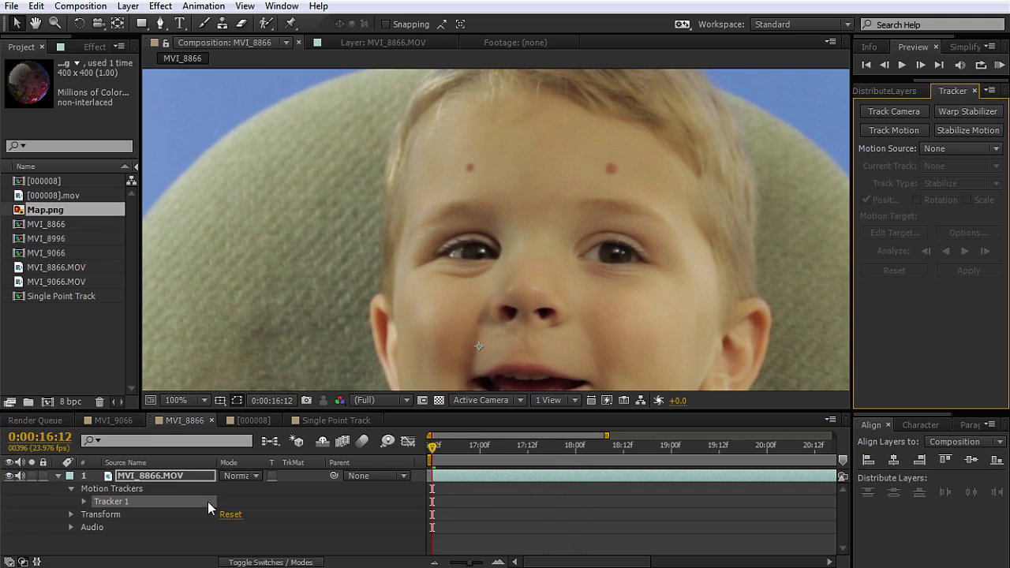
# - Add rotation tracking in the MVI_8866.MOV layer view and fit an enlarged Track Point 2 over the second forehead mark
pyautogui.click(419, 43)
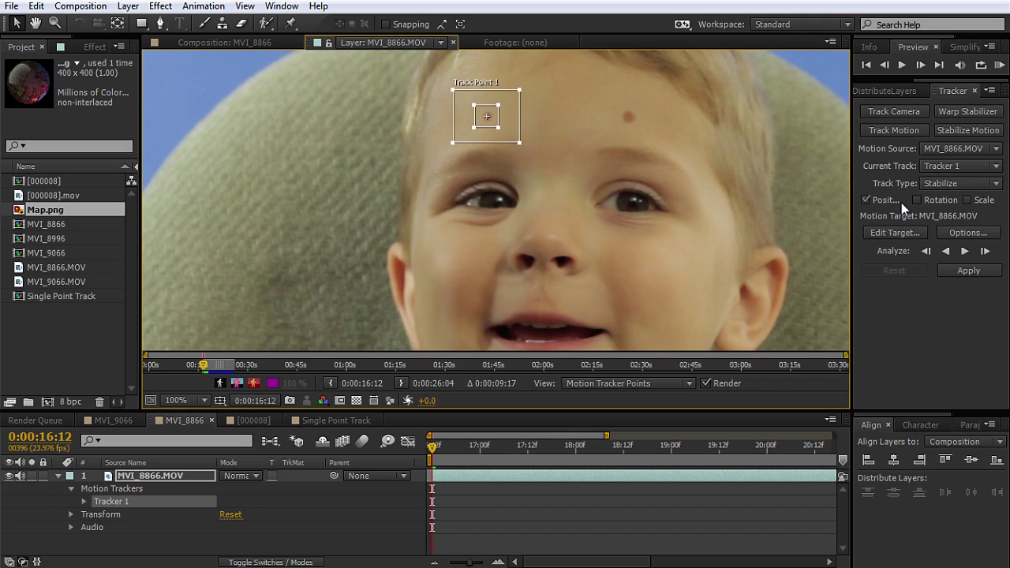
pyautogui.click(917, 198)
pyautogui.click(919, 200)
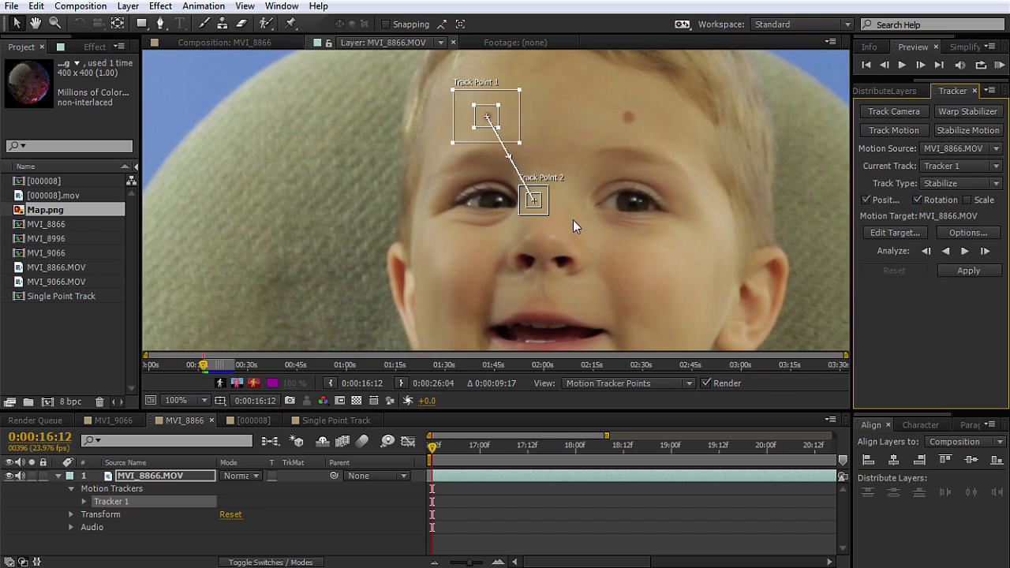
pyautogui.moveTo(547, 214); pyautogui.dragTo(639, 124)
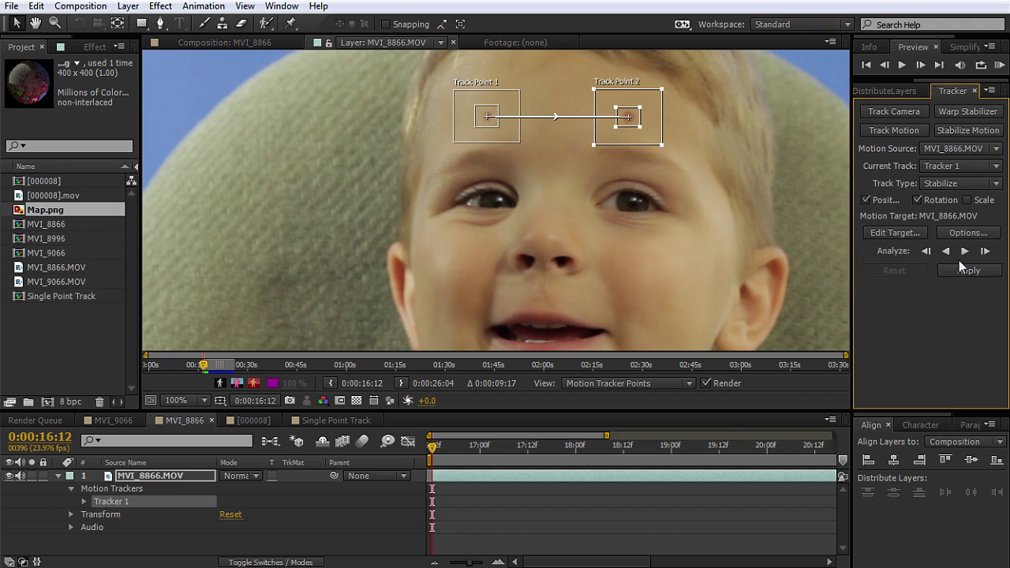
# - Analyze both track points forward to 0:00:21:18 and apply the position and rotation stabilization in X and Y
pyautogui.click(964, 250)
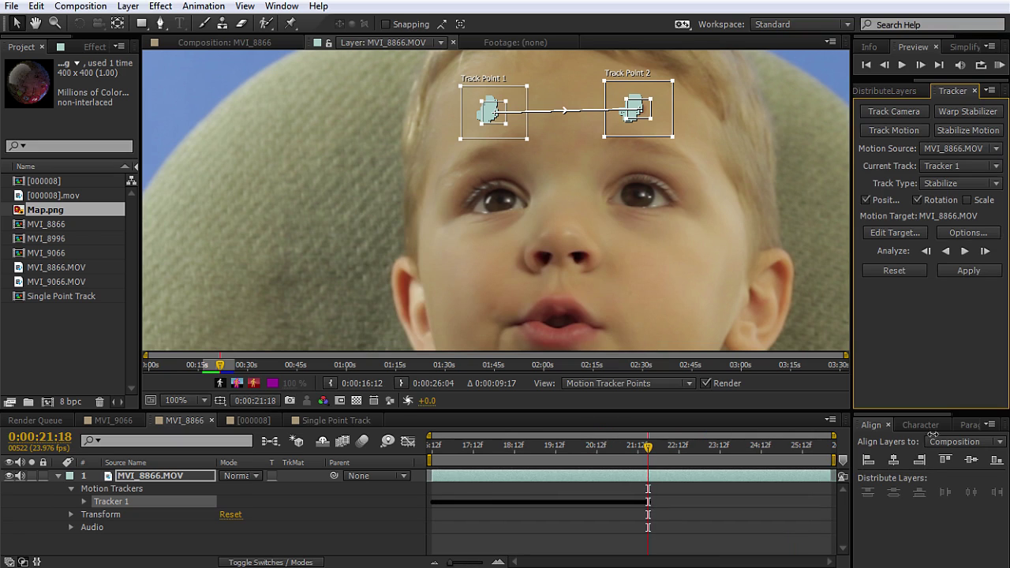
pyautogui.click(986, 261)
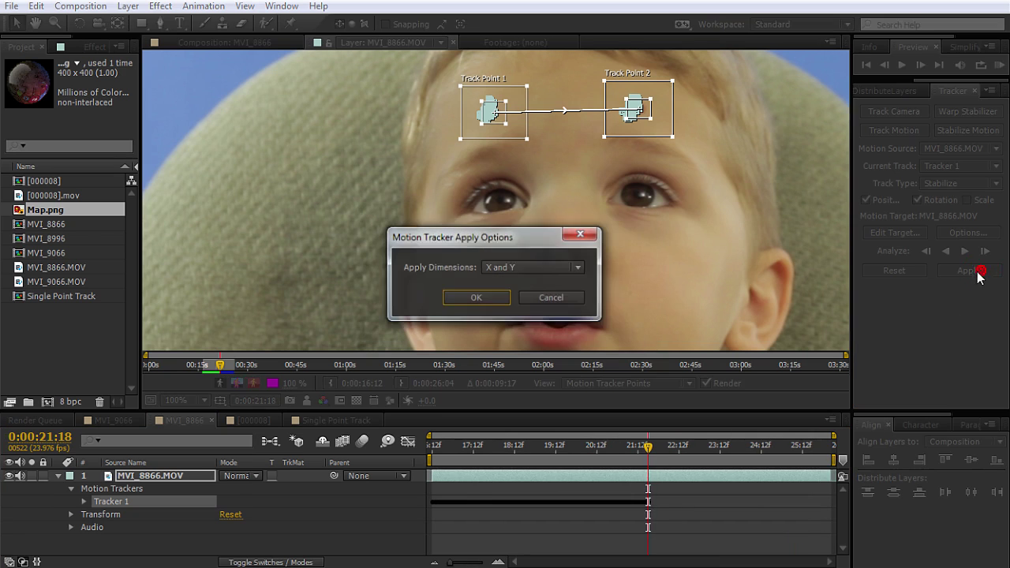
pyautogui.click(493, 297)
# - Play back the stabilized clip from the start, checking both the face close up and the frame edges zoomed out
pyautogui.moveTo(610, 449); pyautogui.dragTo(364, 476)
pyautogui.press('space')
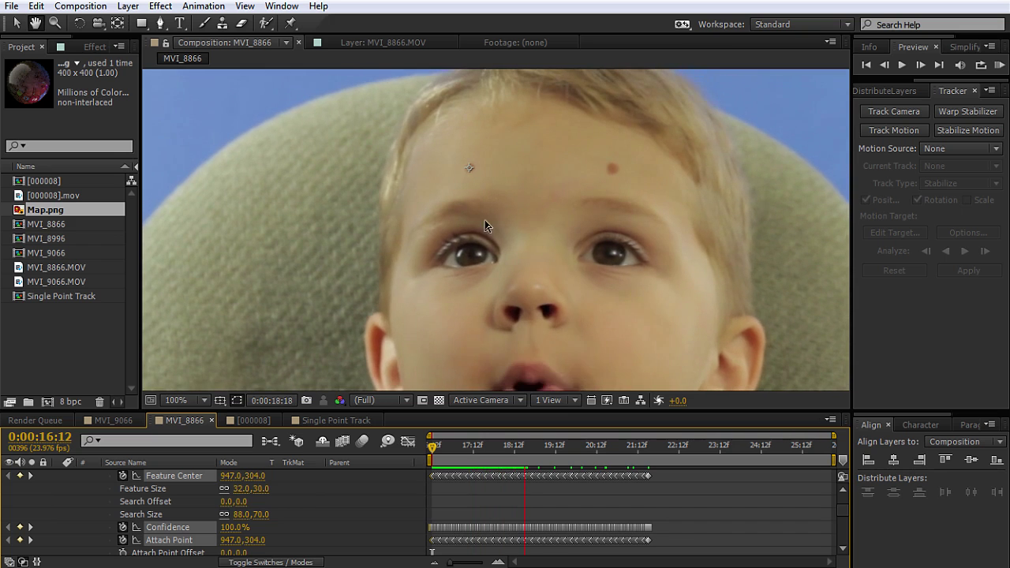
pyautogui.scroll(-1, 535, 199)
pyautogui.scroll(-1, 545, 215)
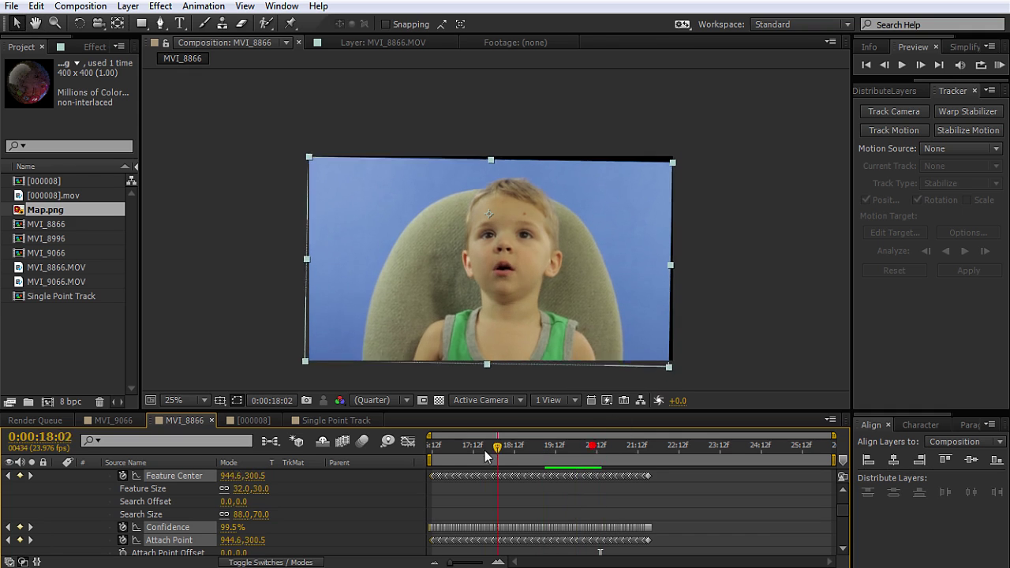
pyautogui.press('space')
pyautogui.press('space')
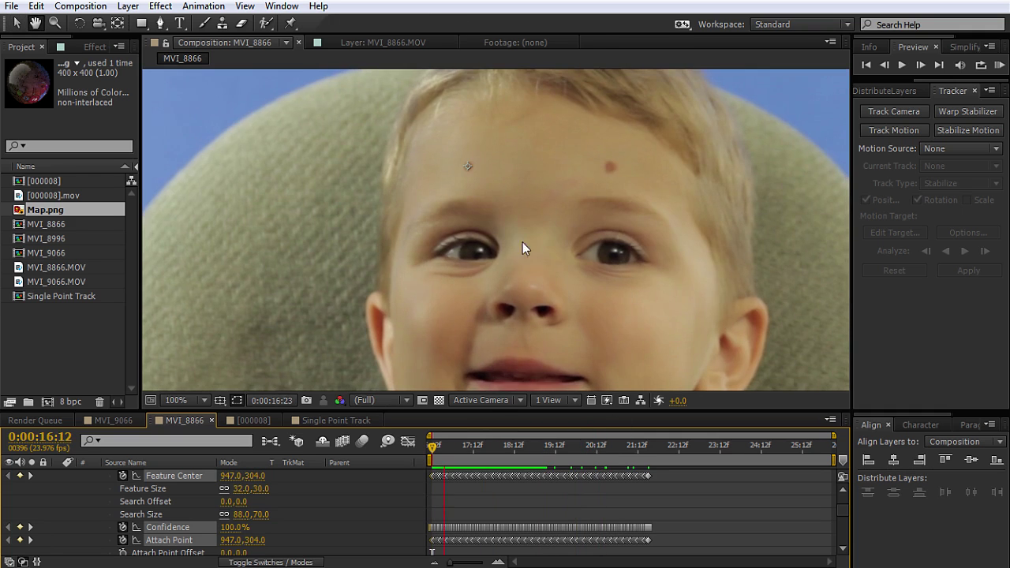
# - Show the rulers, place a horizontal guide through both forehead marks, and play the clip against it
pyautogui.hotkey('ctrl', 'r')
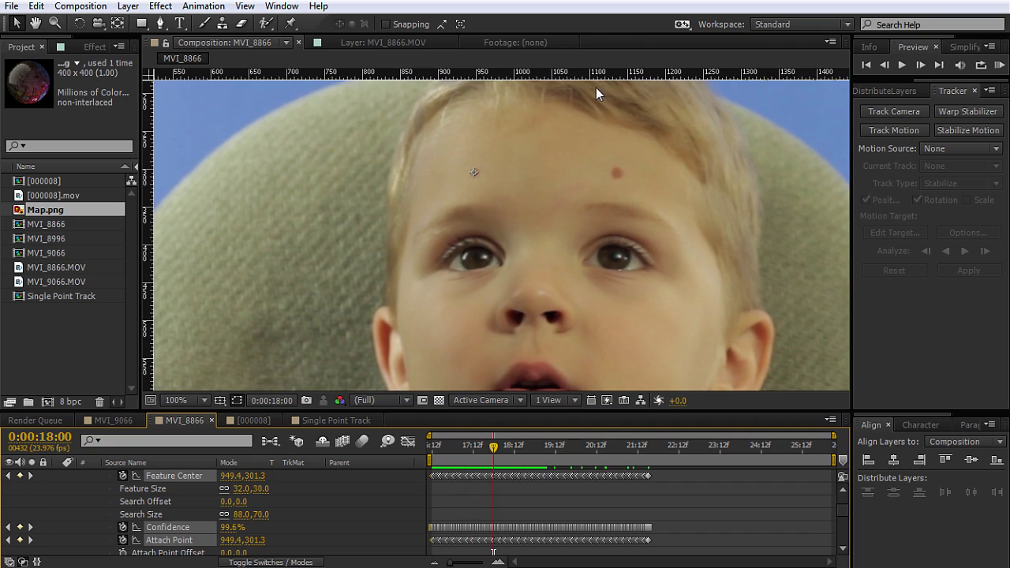
pyautogui.press('space')
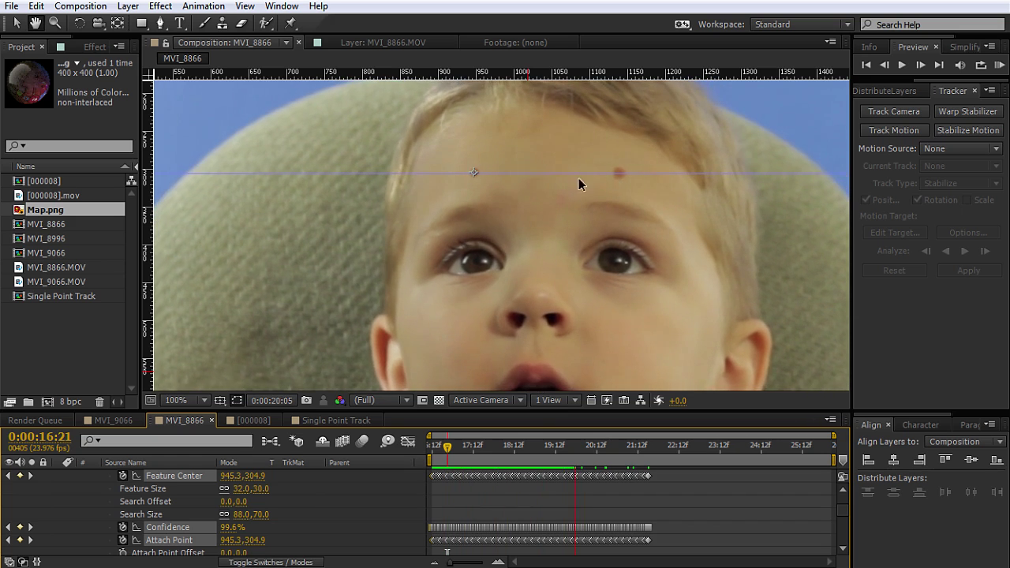
pyautogui.moveTo(632, 444); pyautogui.dragTo(430, 446)
# - Stop the preview, collapse the MVI_8866.MOV layer's motion tracker properties and select the layer
pyautogui.click(497, 496)
pyautogui.scroll(2, 489, 496)
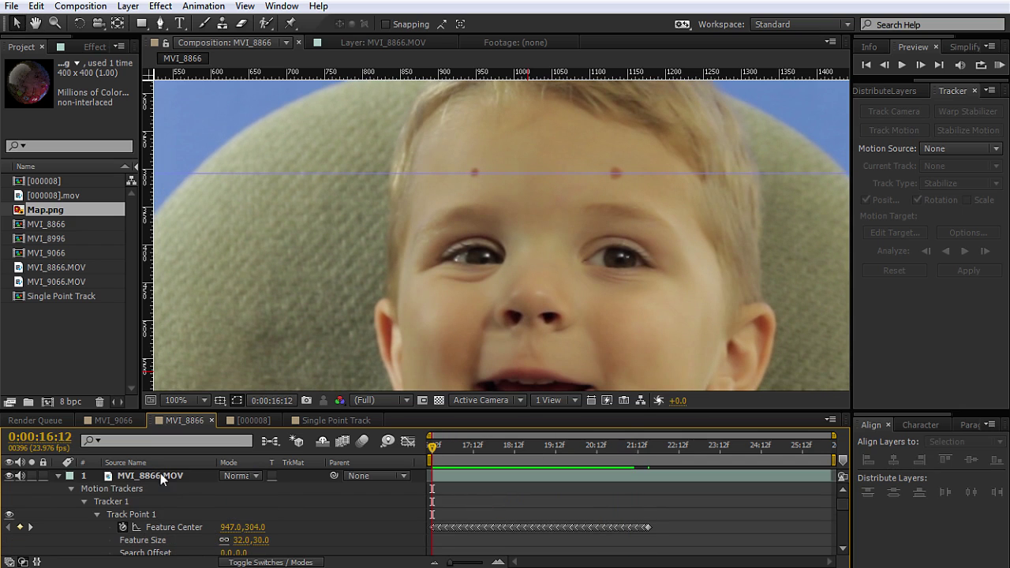
pyautogui.click(60, 477)
pyautogui.click(105, 477)
# - Review the available track types for Tracker 1 in the MVI_8866.MOV layer view, keeping Stabilize
pyautogui.click(401, 46)
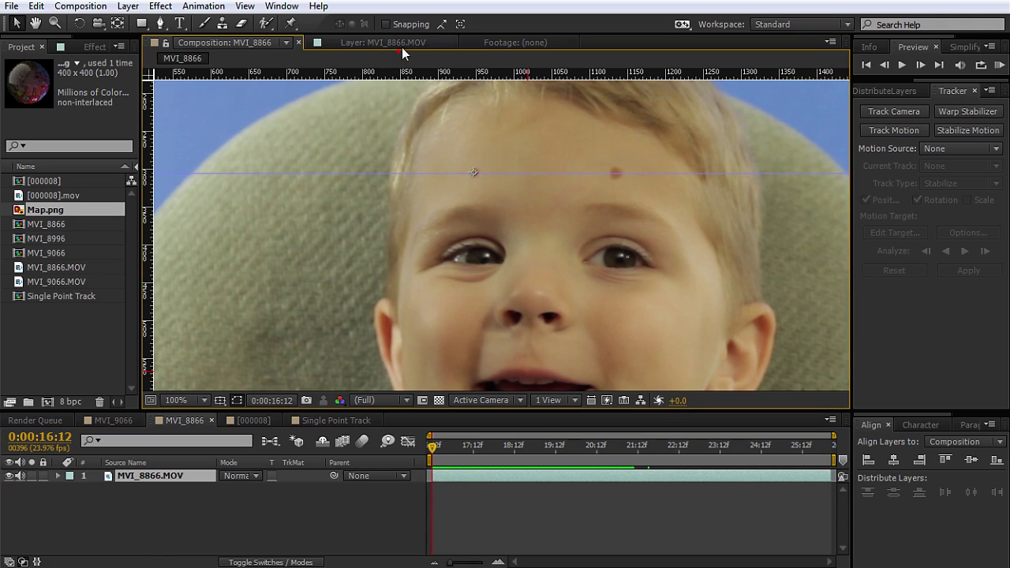
pyautogui.click(981, 184)
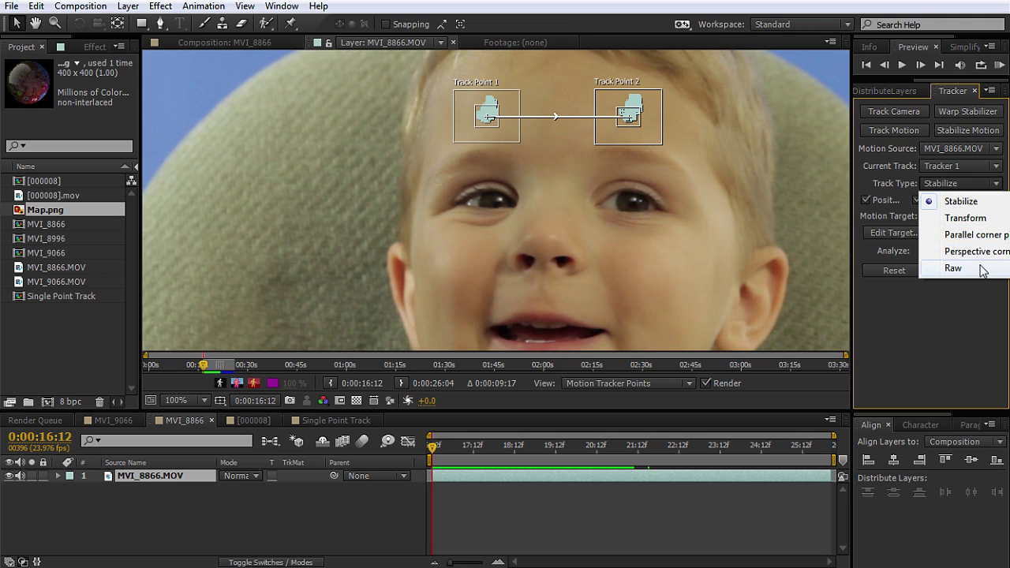
pyautogui.click(935, 323)
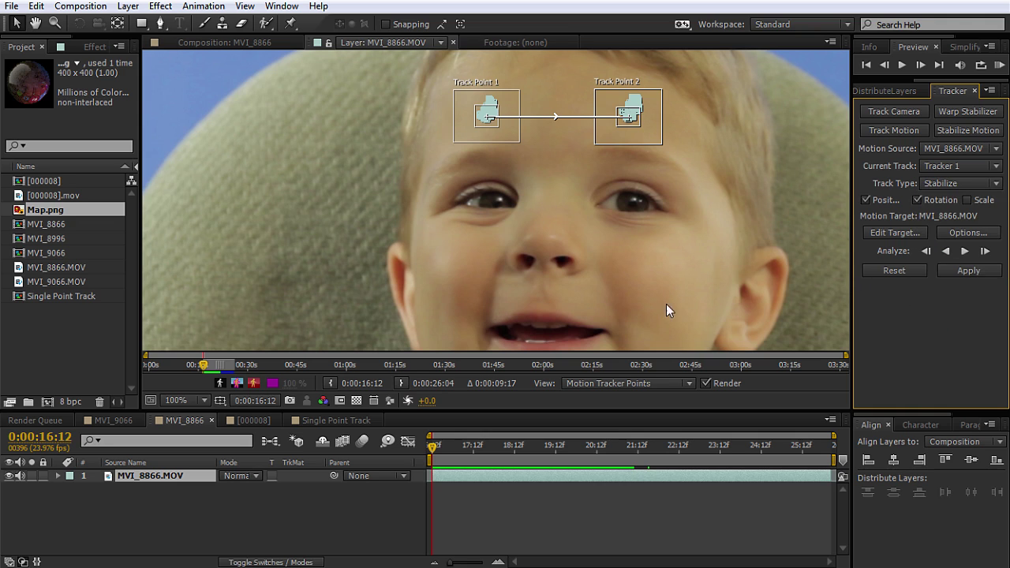
pyautogui.click(75, 339)
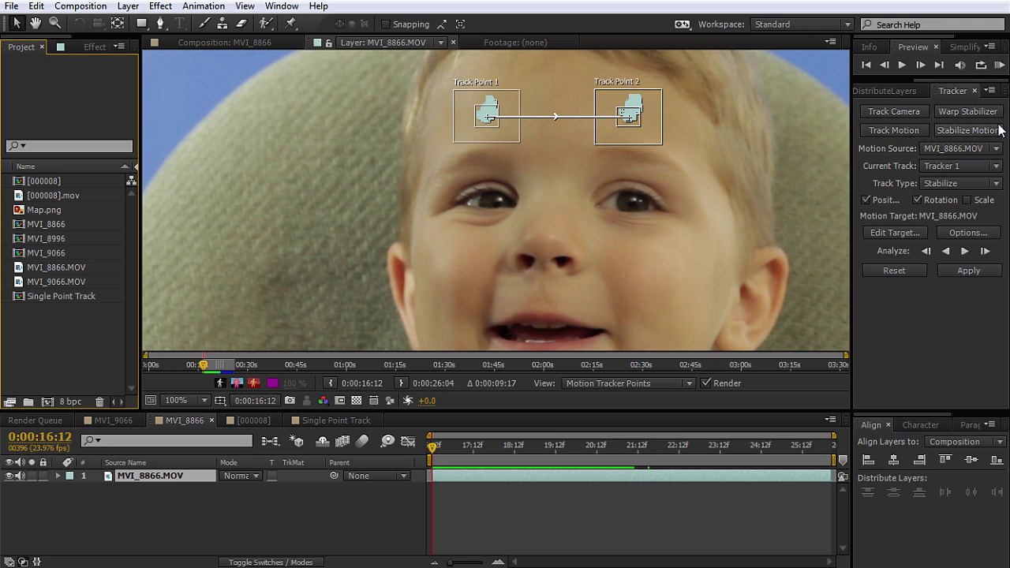
# - Open the MVI_9066 composition and scrub through the shaky bridge footage, stopping at 0:00:30:20
pyautogui.click(110, 419)
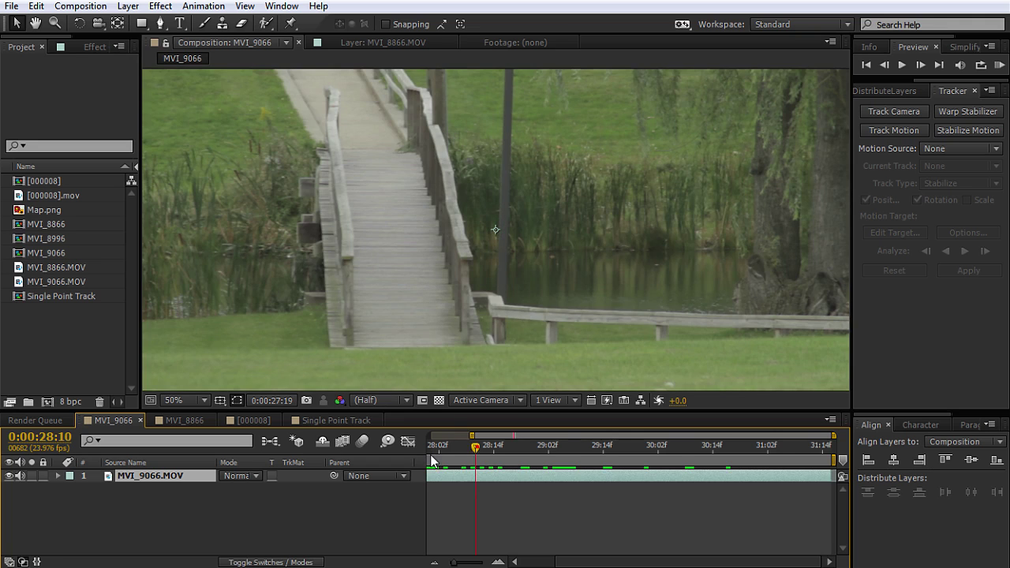
pyautogui.moveTo(430, 455); pyautogui.dragTo(427, 451)
pyautogui.moveTo(659, 450); pyautogui.dragTo(811, 448)
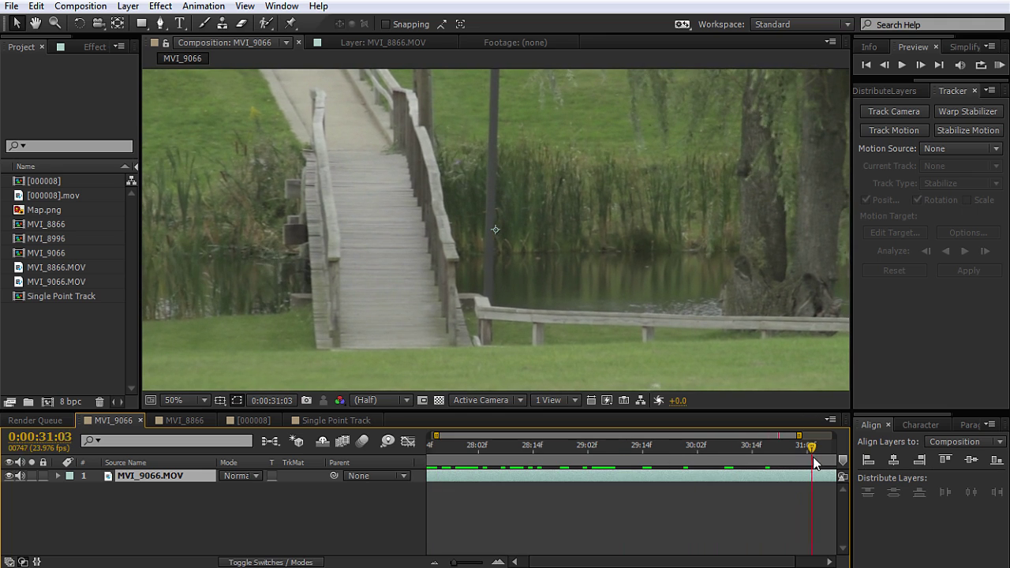
pyautogui.moveTo(629, 436); pyautogui.dragTo(661, 436)
pyautogui.moveTo(777, 447); pyautogui.dragTo(725, 452)
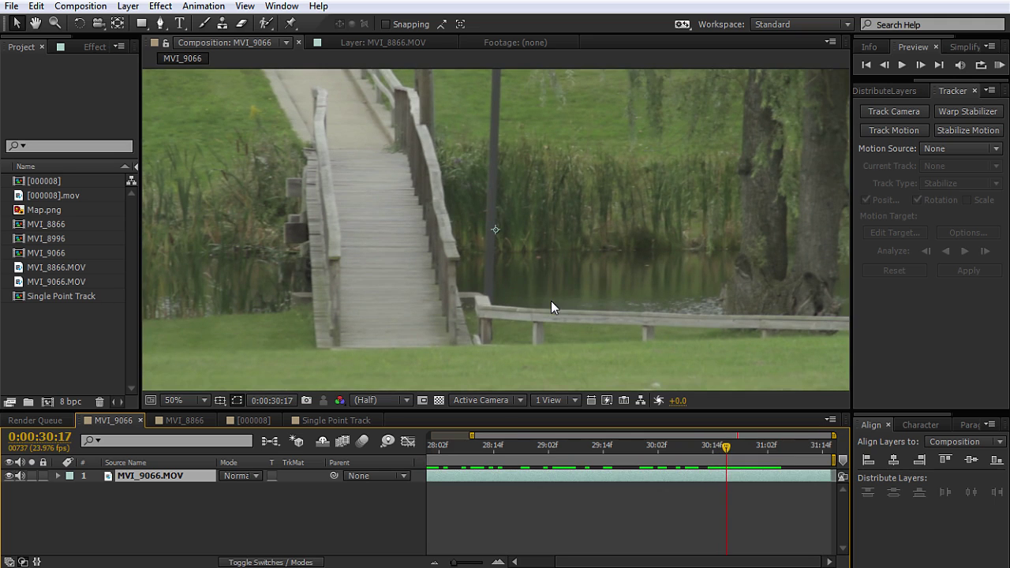
pyautogui.press('h')
pyautogui.moveTo(485, 259); pyautogui.dragTo(523, 283)
pyautogui.press('v')
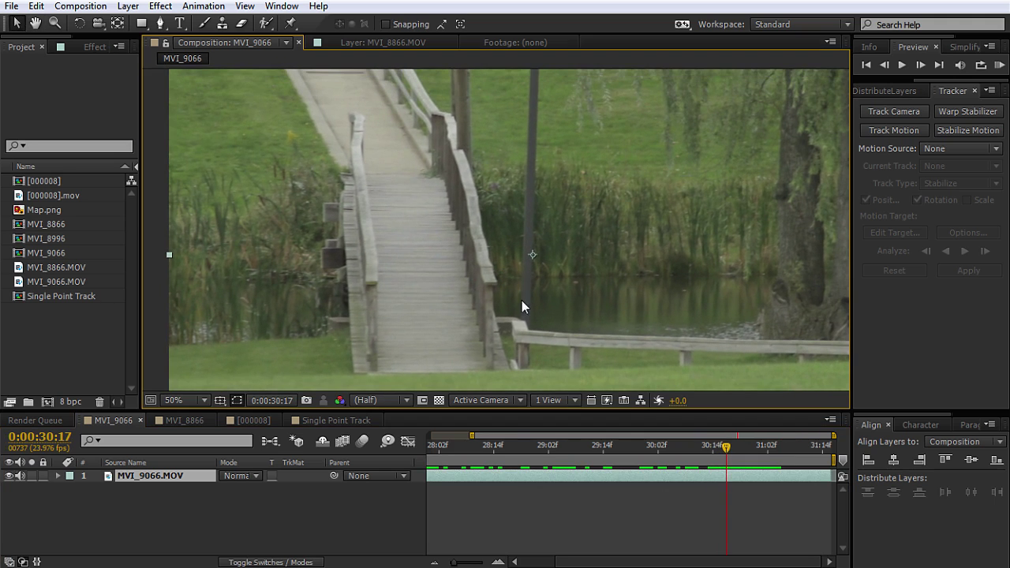
pyautogui.moveTo(726, 448)
pyautogui.mouseDown()
pyautogui.moveTo(681, 449)
pyautogui.moveTo(815, 448)
pyautogui.moveTo(703, 453)
pyautogui.moveTo(759, 450)
pyautogui.moveTo(740, 453)
pyautogui.mouseUp()
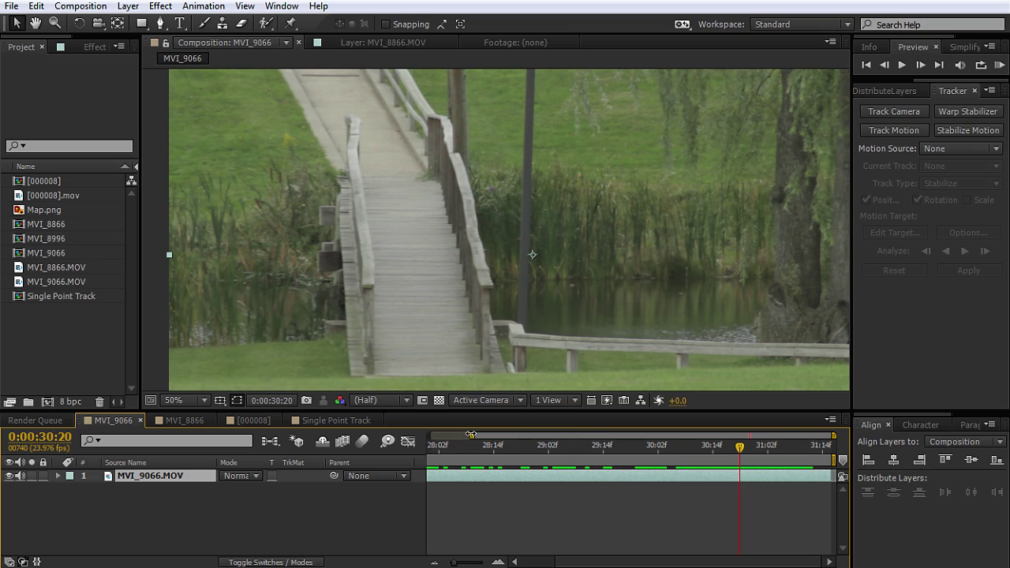
# - Compare frames 0:00:30:20 and 0:00:30:21 closely, examining the bridge, poles and grass across the full frame height for distortion
pyautogui.moveTo(471, 434); pyautogui.dragTo(583, 435)
pyautogui.press('space')
pyautogui.moveTo(519, 326); pyautogui.dragTo(474, 294)
pyautogui.press('v')
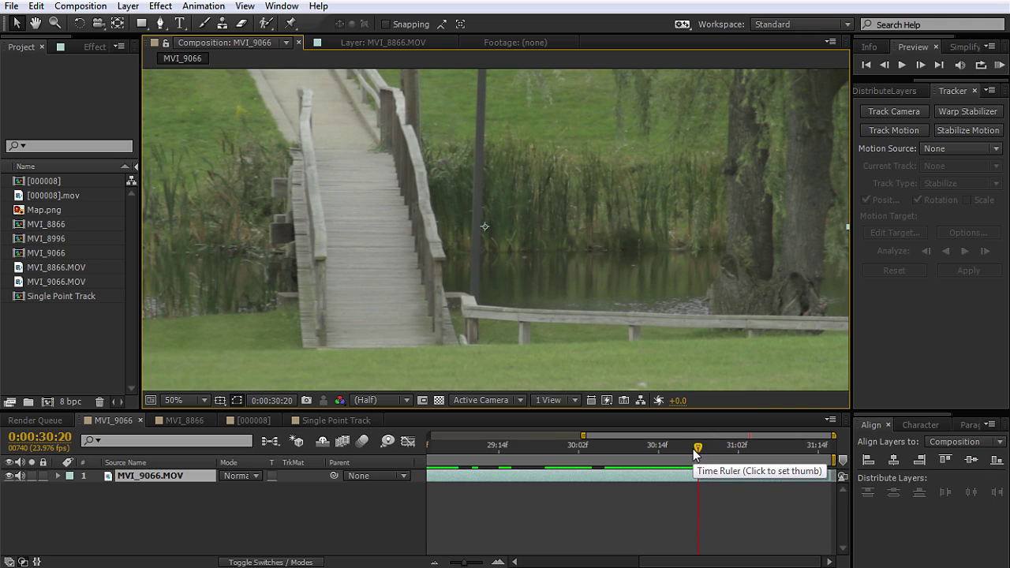
pyautogui.moveTo(694, 444); pyautogui.dragTo(704, 447)
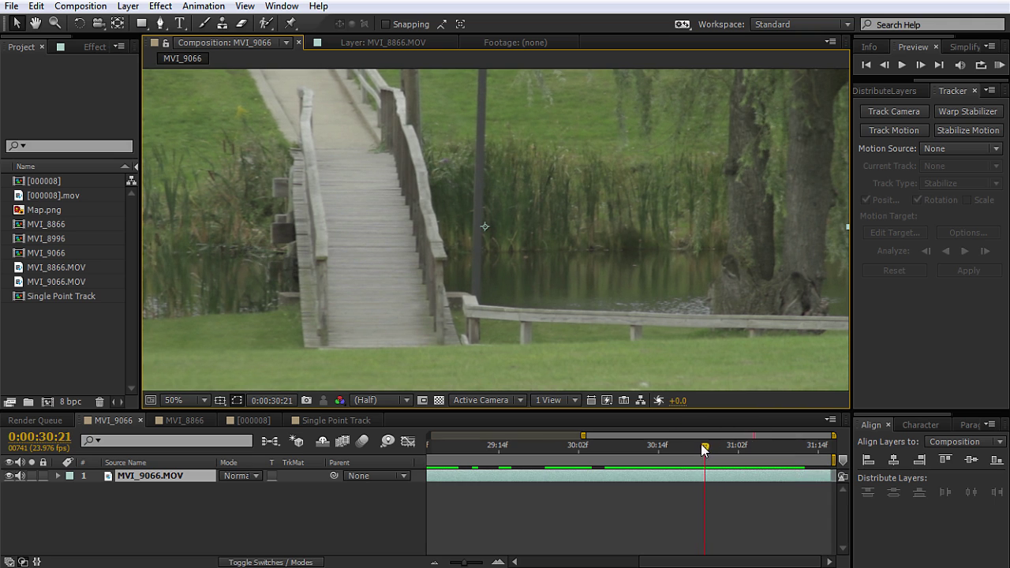
pyautogui.click(701, 443)
pyautogui.moveTo(441, 222); pyautogui.dragTo(528, 316)
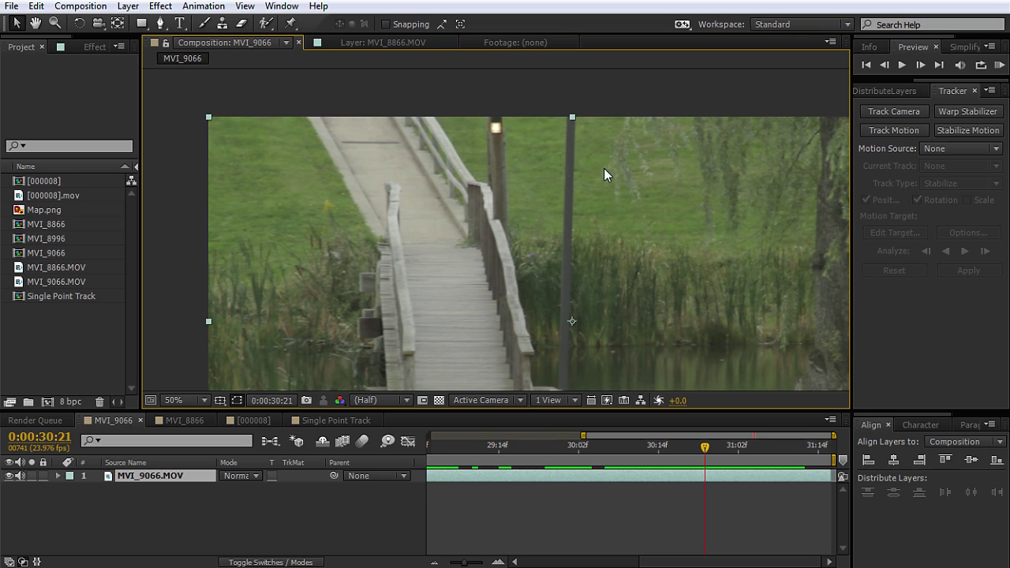
pyautogui.press('space')
pyautogui.moveTo(492, 196); pyautogui.dragTo(461, 134)
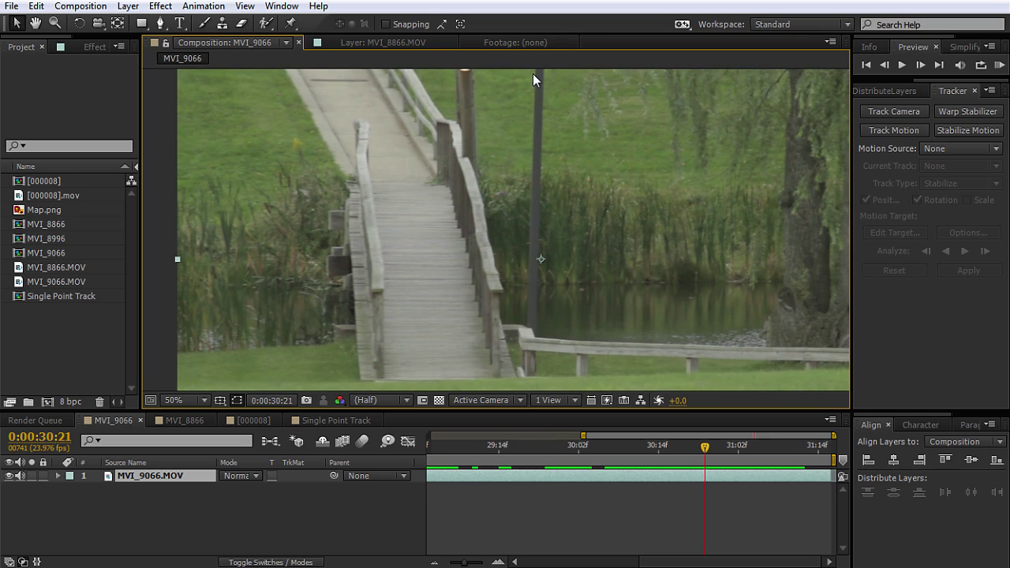
pyautogui.press('space')
pyautogui.moveTo(593, 285); pyautogui.dragTo(613, 185)
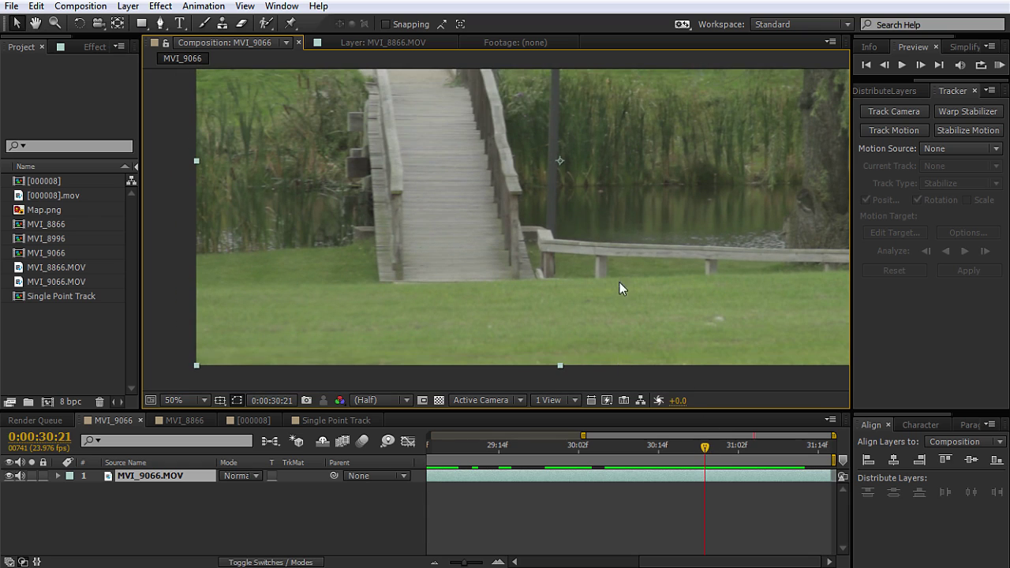
pyautogui.press('space')
pyautogui.moveTo(572, 221); pyautogui.dragTo(584, 336)
pyautogui.moveTo(704, 451); pyautogui.dragTo(697, 450)
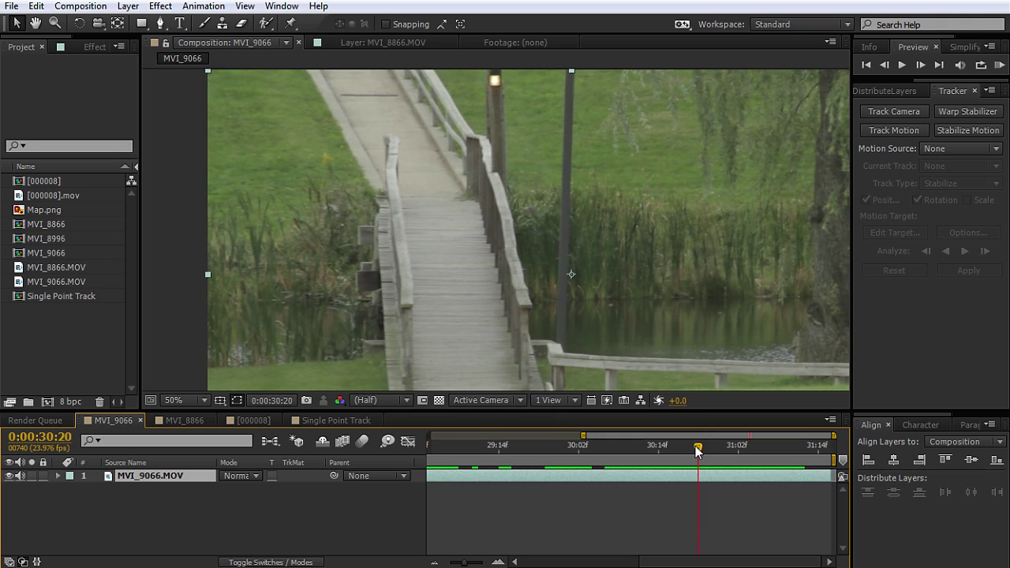
# - Show the Warp Stabilizer VFX settings of MVI_9066.MOV and fit the whole composition in the viewer
pyautogui.click(85, 44)
pyautogui.click(53, 75)
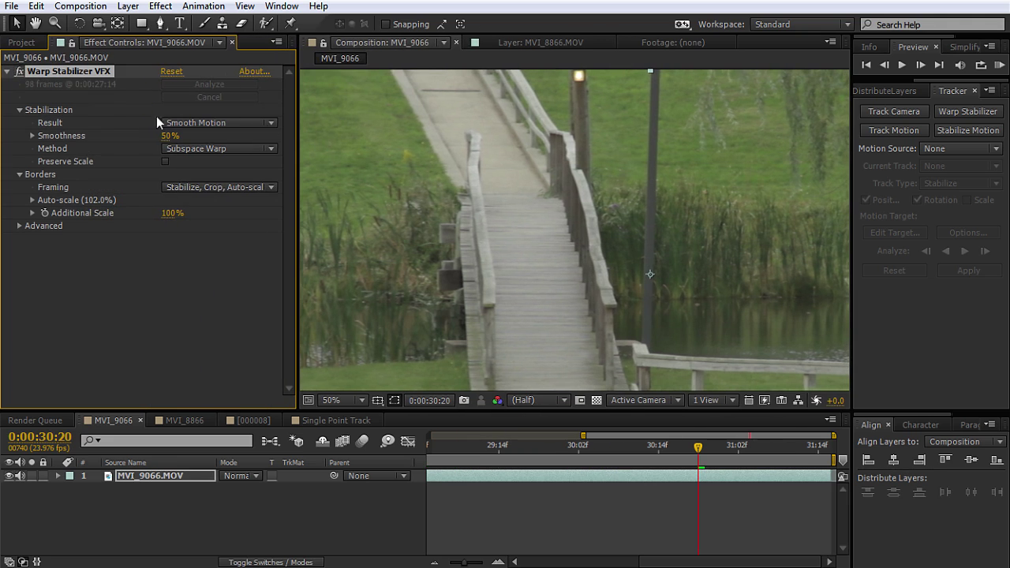
pyautogui.click(377, 400)
pyautogui.click(361, 400)
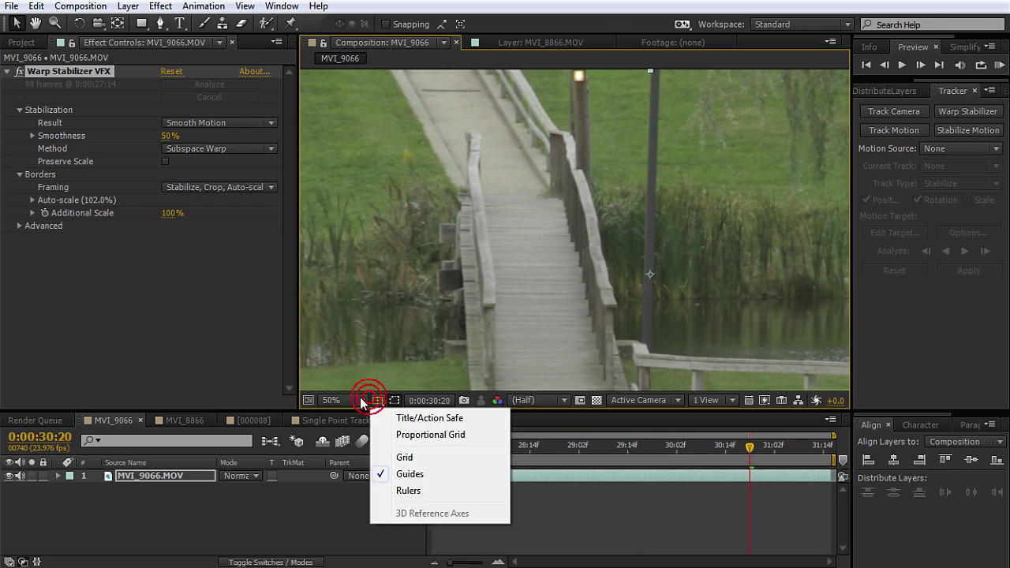
pyautogui.click(391, 144)
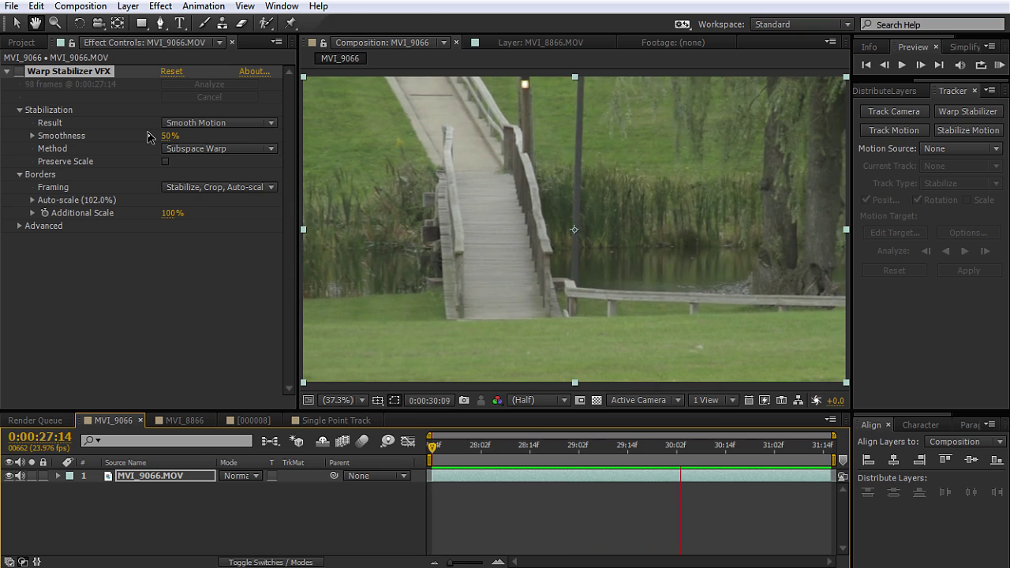
# - Stop the unstabilized preview, re-enable Warp Stabilizer VFX and preview the bridge clip from 0:00:27:14
pyautogui.press('space')
pyautogui.click(21, 72)
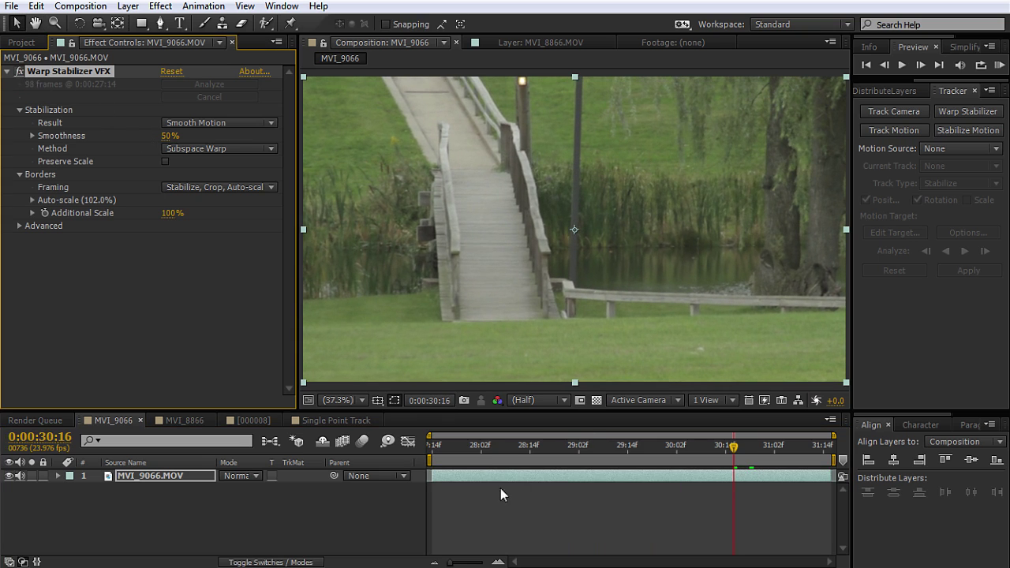
pyautogui.moveTo(484, 453); pyautogui.dragTo(431, 455)
pyautogui.press('KP_0')
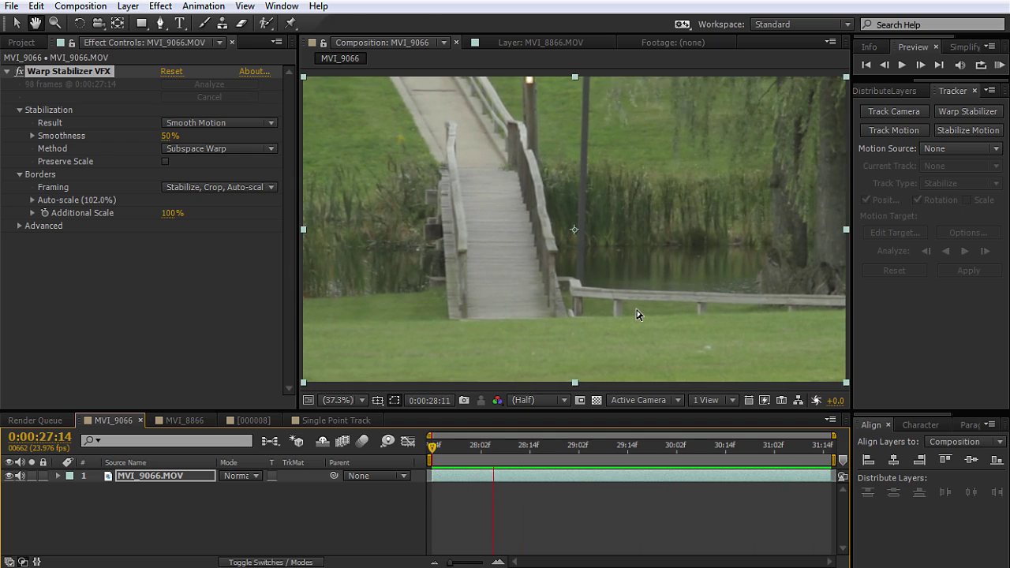
# - Open the [000008] composition and display the 3D Camera Tracker's solved track points over the circus footage
pyautogui.click(253, 419)
pyautogui.click(182, 419)
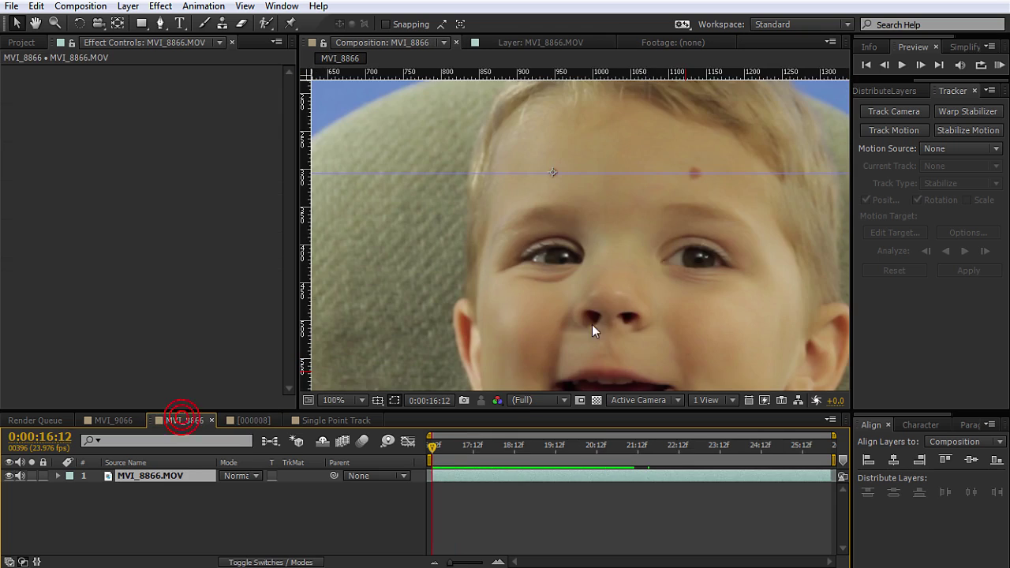
pyautogui.click(253, 419)
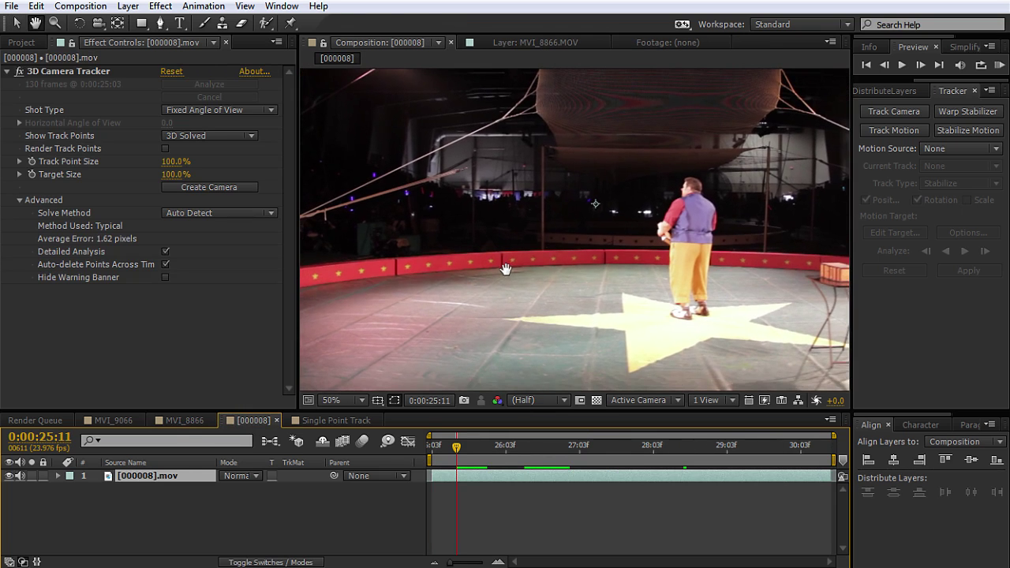
pyautogui.click(83, 72)
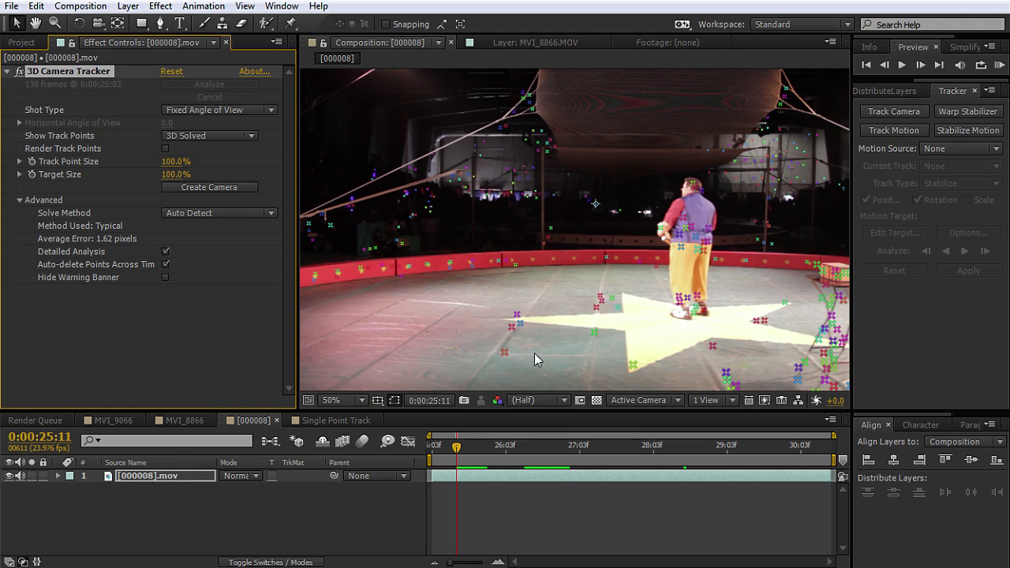
pyautogui.moveTo(647, 269); pyautogui.dragTo(497, 234)
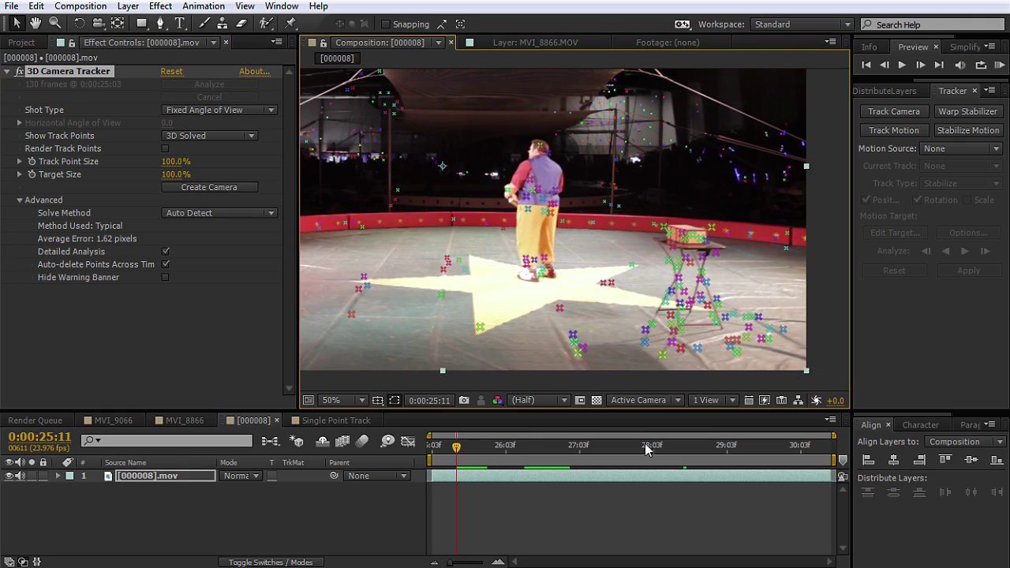
# - Scrub the circus clip to 0:00:28:01, checking how the track points and target plane align with the ring floor
pyautogui.press('space')
pyautogui.press('space')
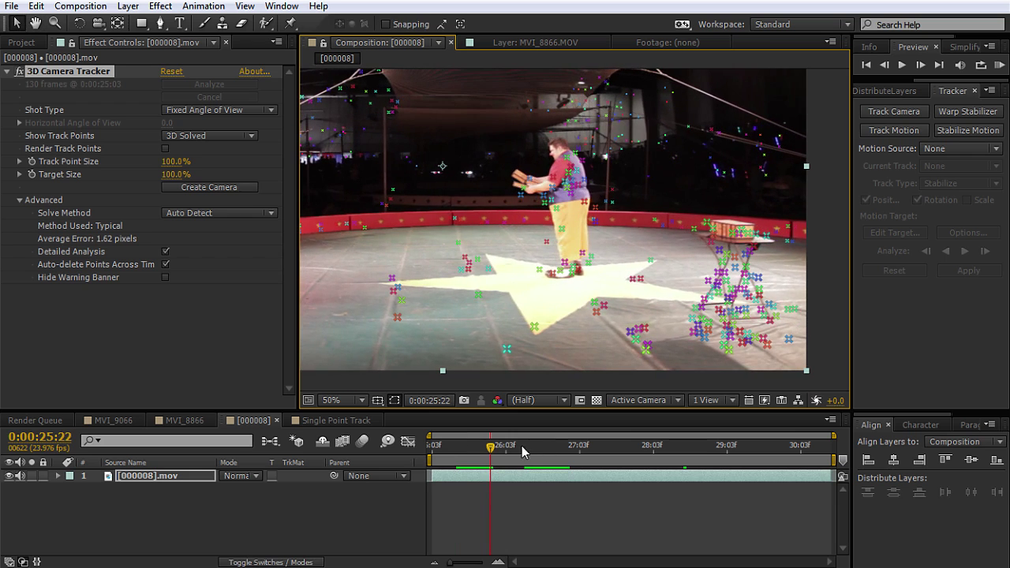
pyautogui.moveTo(489, 445); pyautogui.dragTo(566, 457)
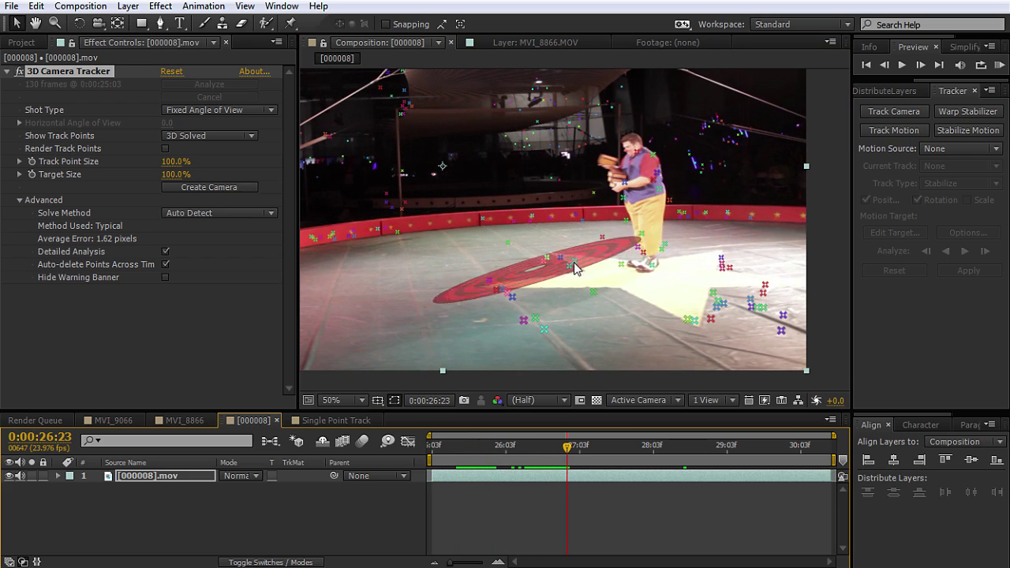
pyautogui.moveTo(622, 262); pyautogui.dragTo(700, 260)
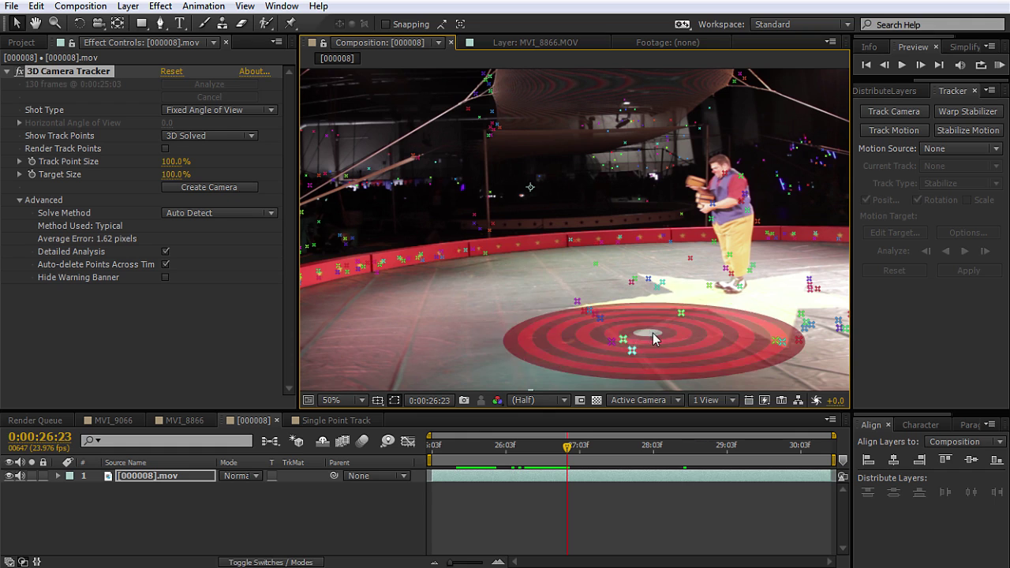
pyautogui.moveTo(568, 447); pyautogui.dragTo(649, 472)
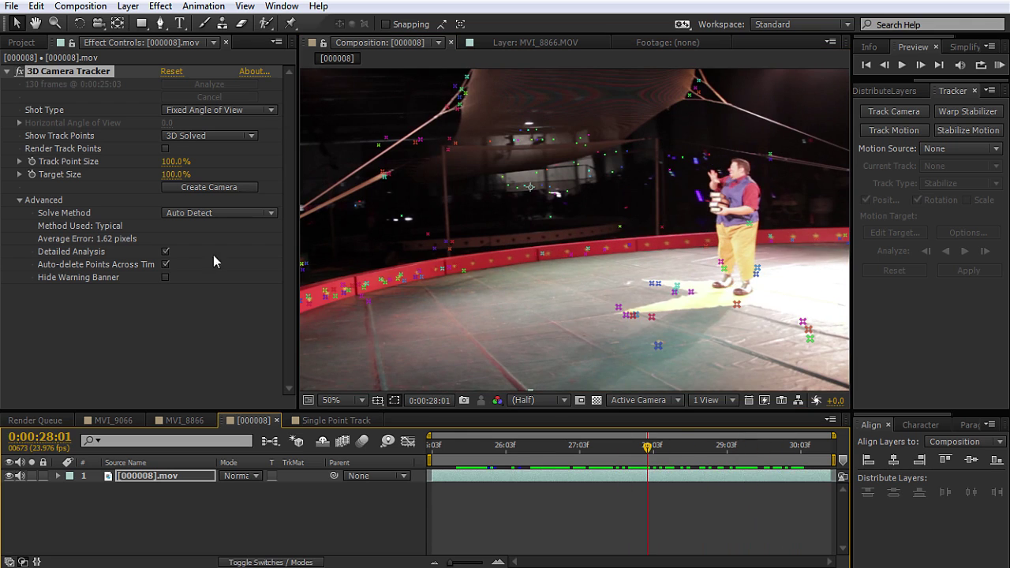
pyautogui.press('space')
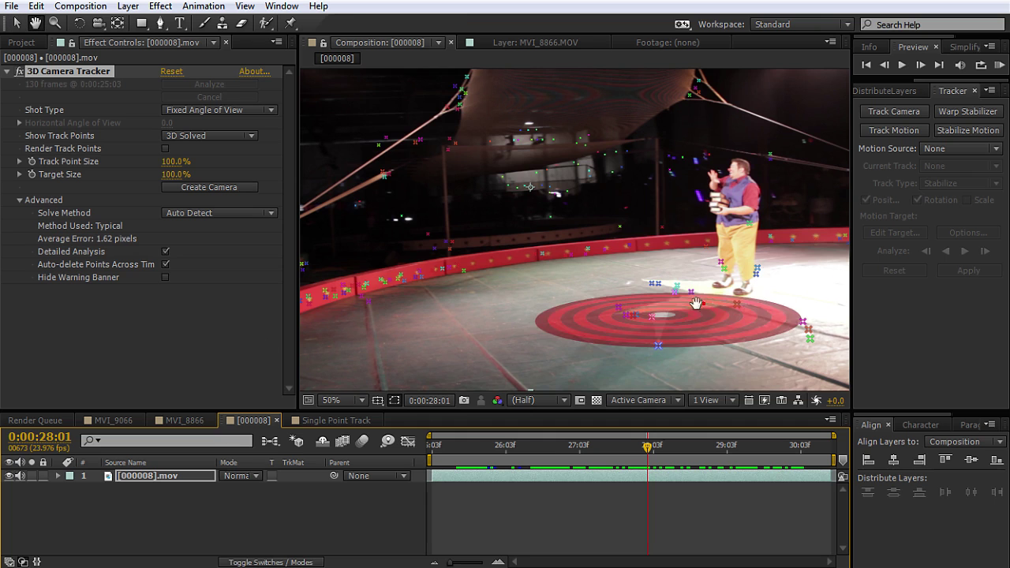
pyautogui.moveTo(698, 302); pyautogui.dragTo(560, 292)
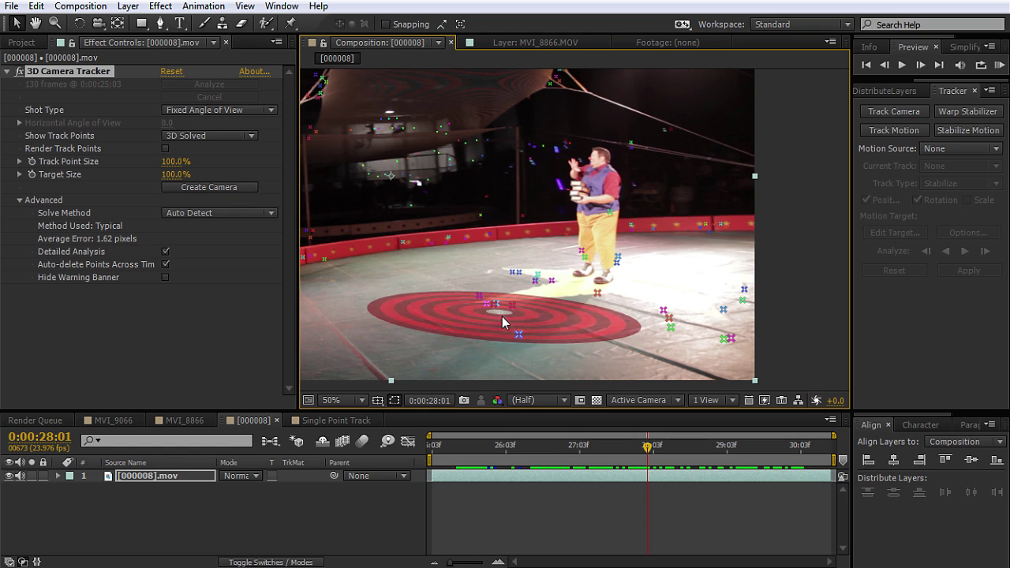
# - At 0:00:29:01, select the track points across the foreground ring floor and create a text layer and camera from them
pyautogui.moveTo(678, 458); pyautogui.dragTo(724, 460)
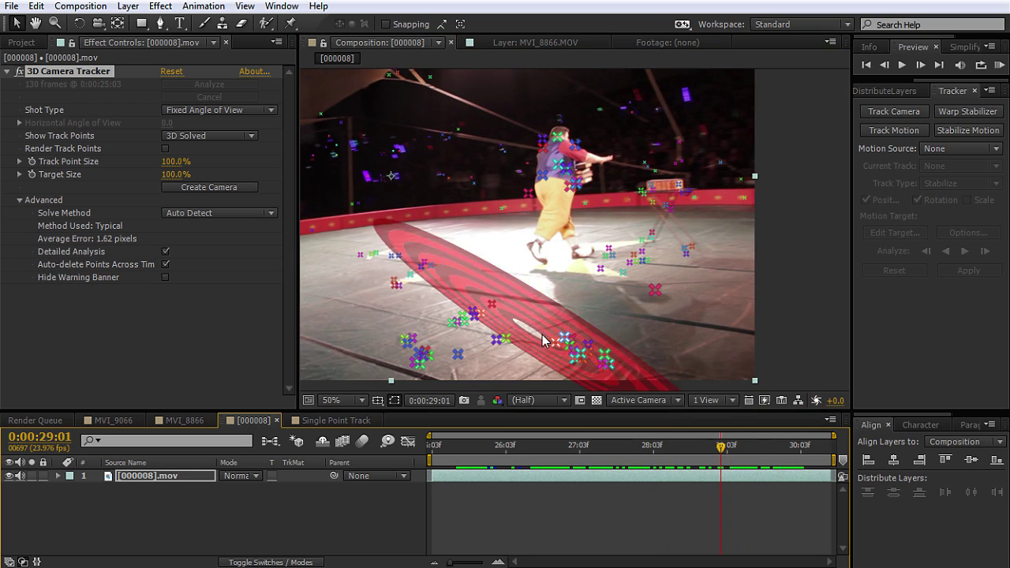
pyautogui.click(541, 353)
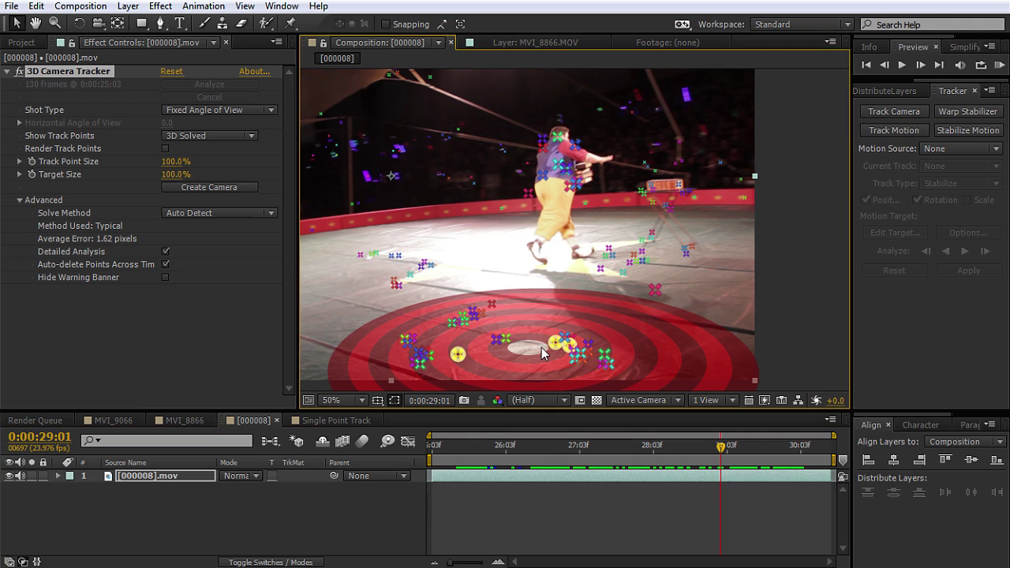
pyautogui.moveTo(496, 382)
pyautogui.mouseDown()
pyautogui.moveTo(650, 329)
pyautogui.moveTo(520, 280)
pyautogui.moveTo(402, 362)
pyautogui.moveTo(494, 380)
pyautogui.mouseUp()
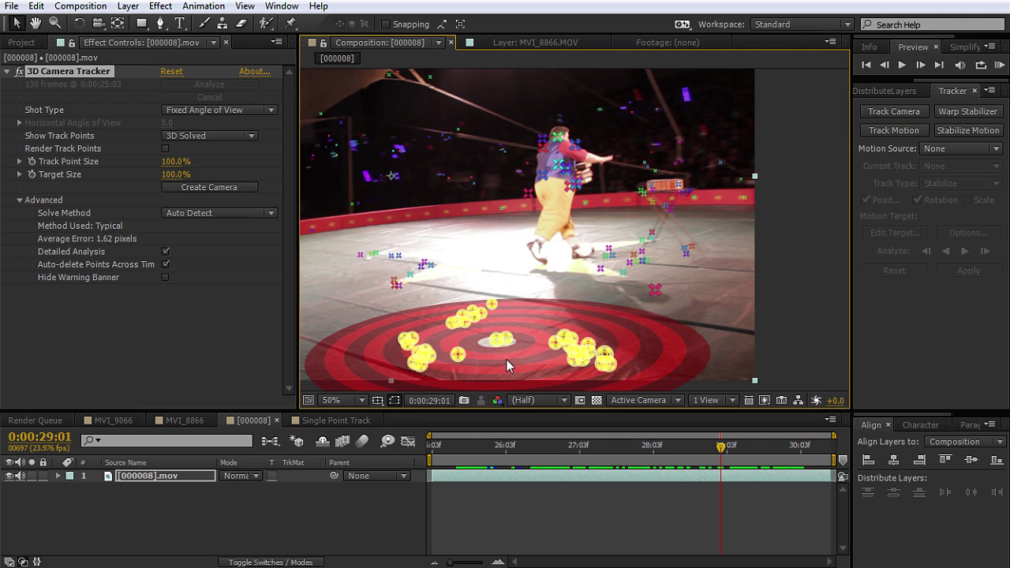
pyautogui.rightClick(518, 359)
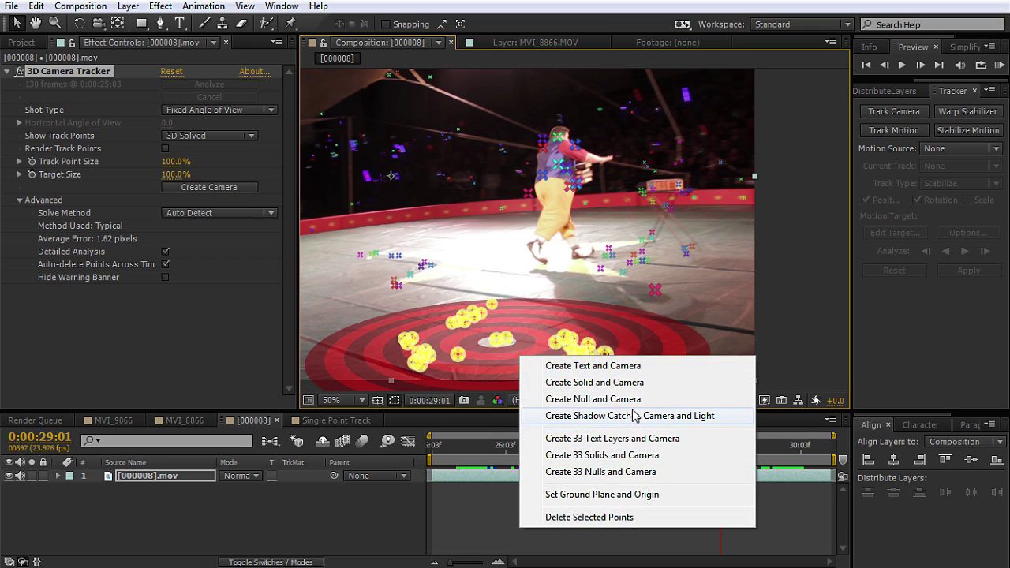
pyautogui.click(585, 368)
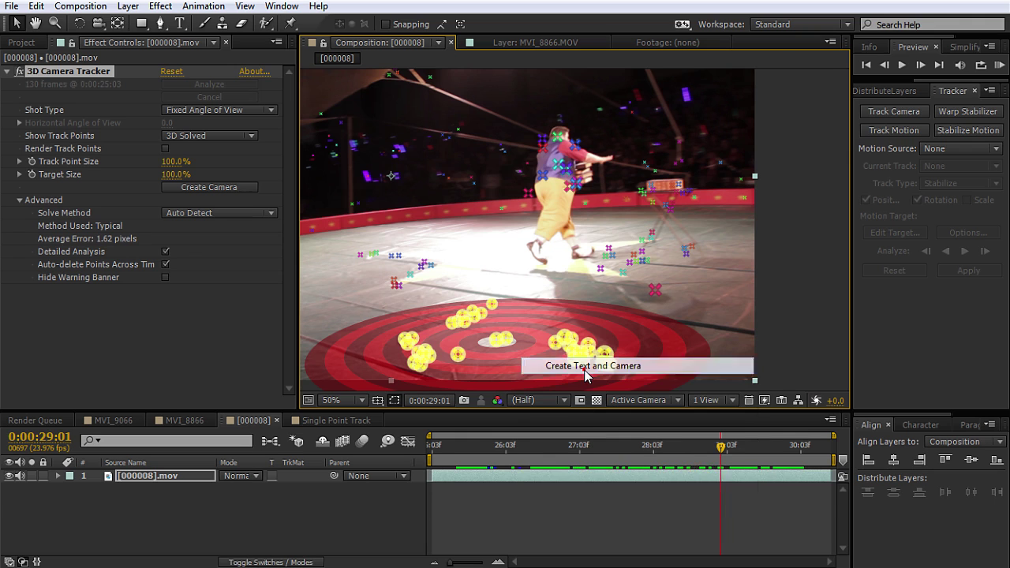
# - Preview the floor-tracked text over the circus clip from 0:00:25:19, stop playback and return to 0:00:25:19
pyautogui.moveTo(549, 454); pyautogui.dragTo(481, 453)
pyautogui.click(154, 540)
pyautogui.press('space')
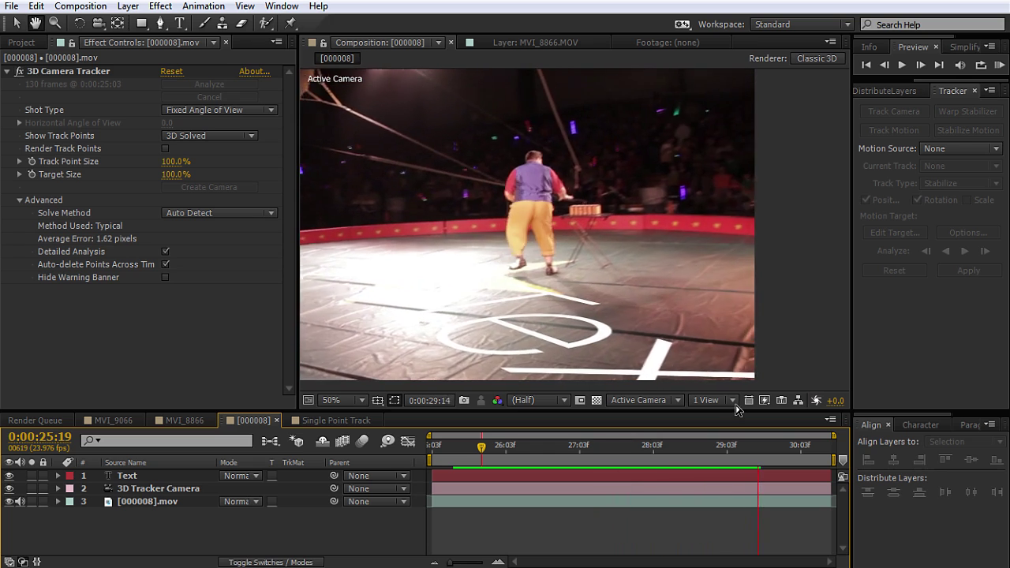
pyautogui.press('space')
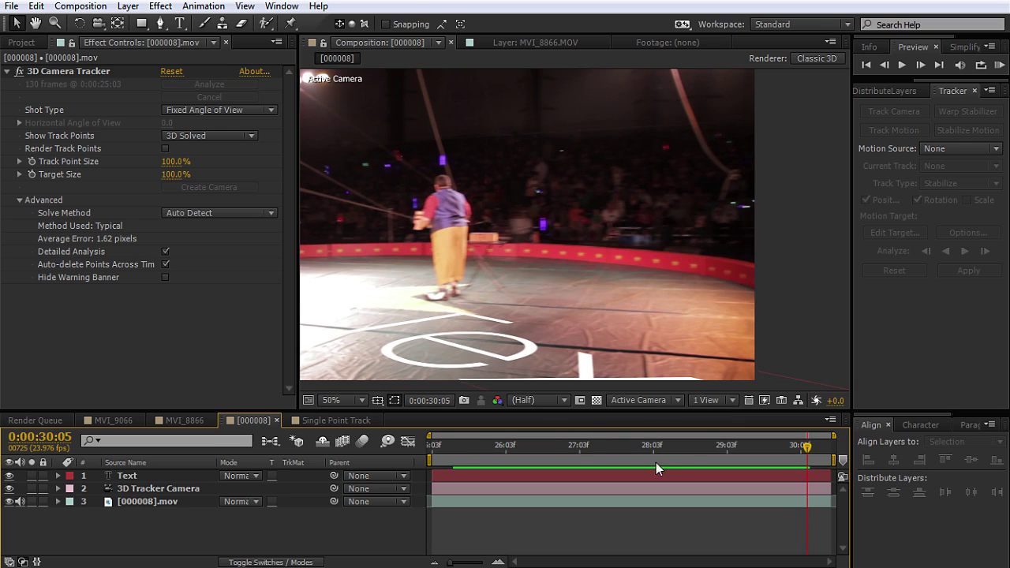
pyautogui.moveTo(655, 456); pyautogui.dragTo(481, 458)
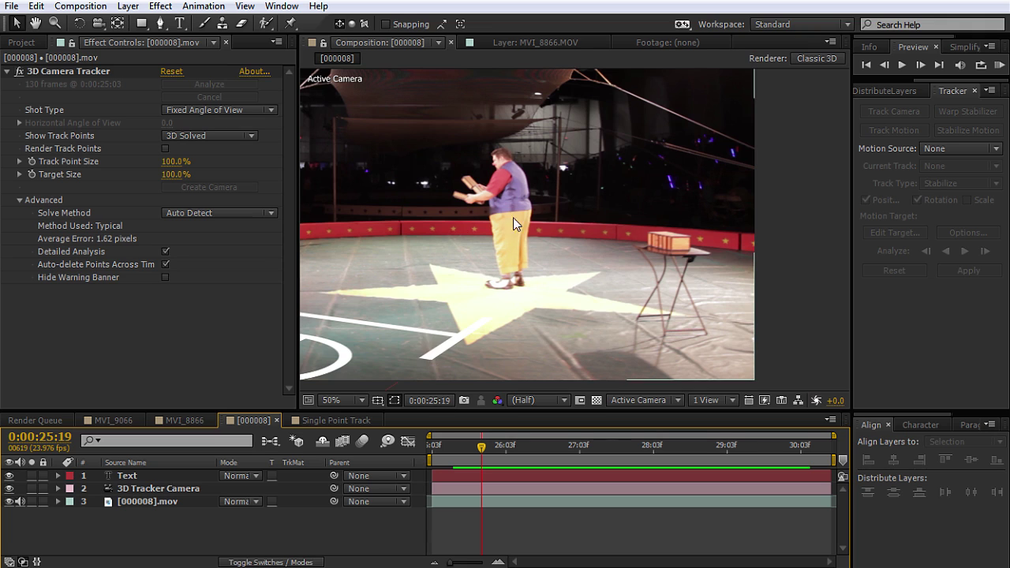
# - Trim the MVI_9067 composition to its work area
pyautogui.click(597, 400)
pyautogui.click(118, 419)
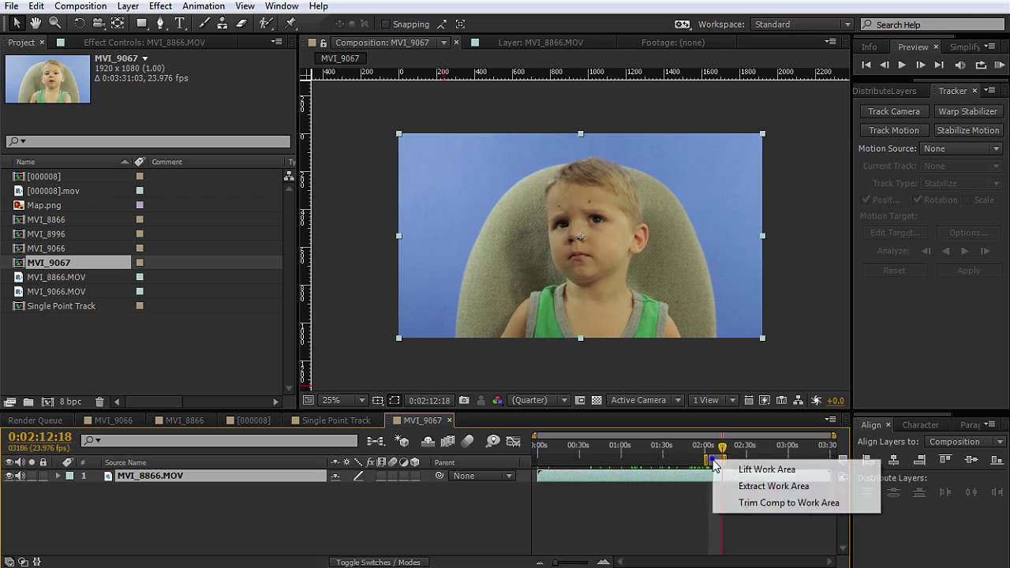
pyautogui.click(773, 505)
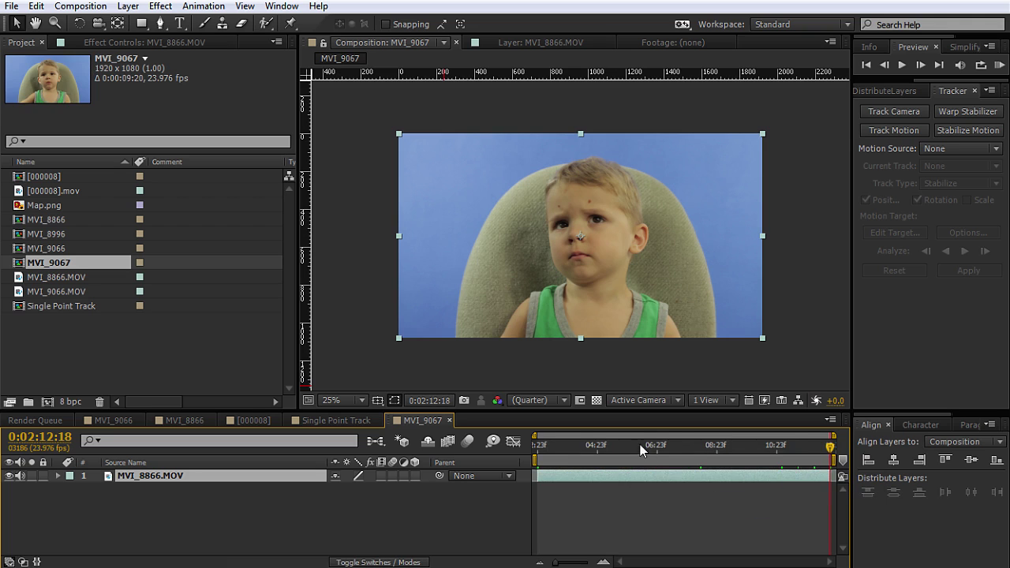
# - Play and scrub the trimmed MVI_9067 clip to examine the boy's head movement and face markers, ending at 0:02:10:02
pyautogui.moveTo(640, 445); pyautogui.dragTo(733, 470)
pyautogui.press('space')
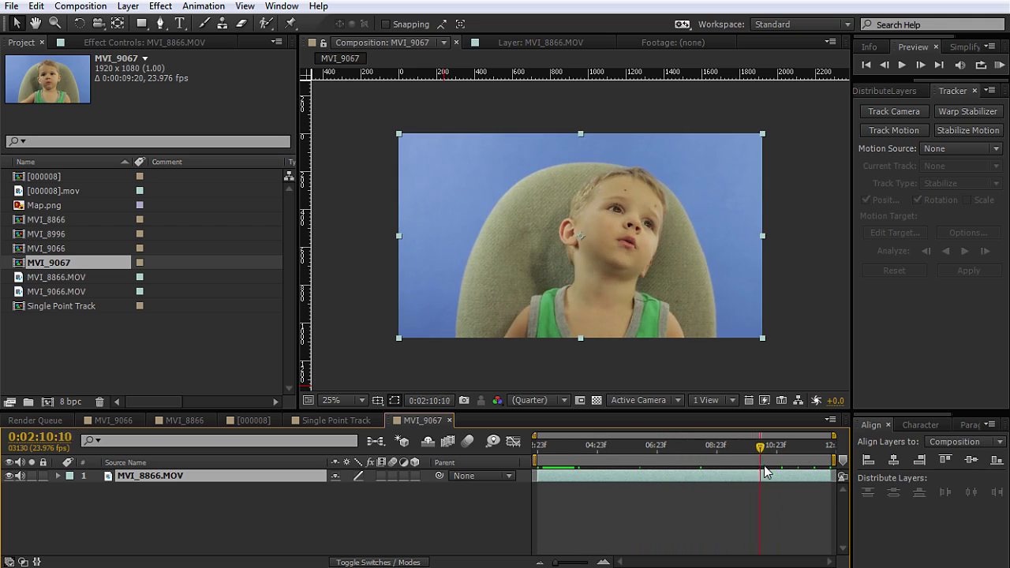
pyautogui.moveTo(763, 465); pyautogui.dragTo(784, 465)
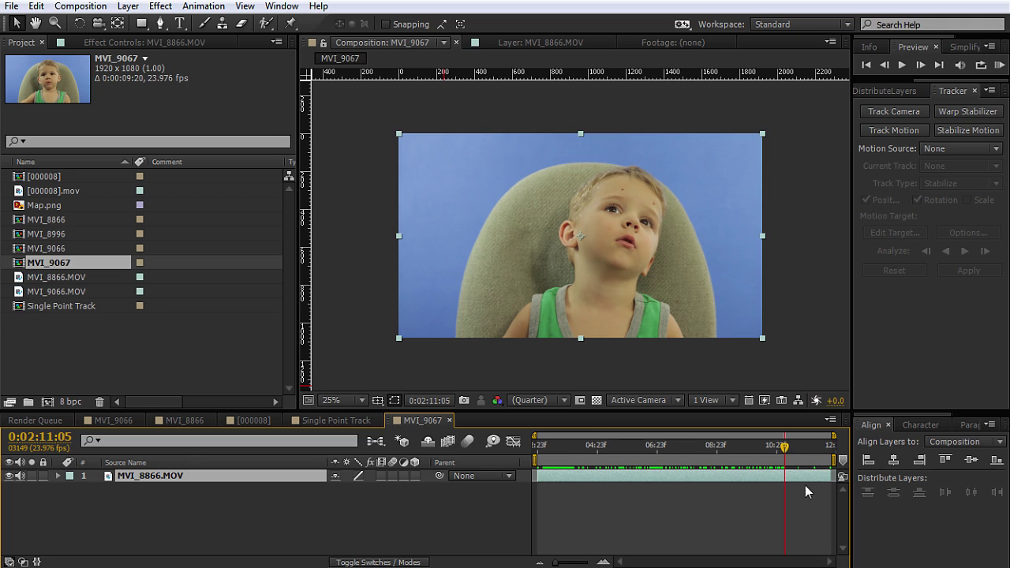
pyautogui.moveTo(754, 447); pyautogui.dragTo(791, 455)
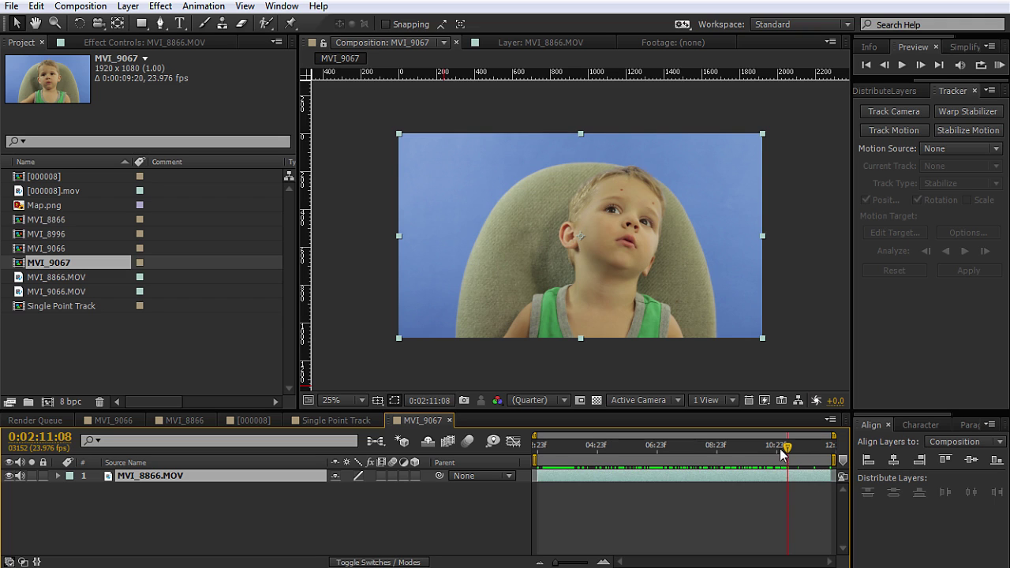
pyautogui.moveTo(787, 448); pyautogui.dragTo(750, 450)
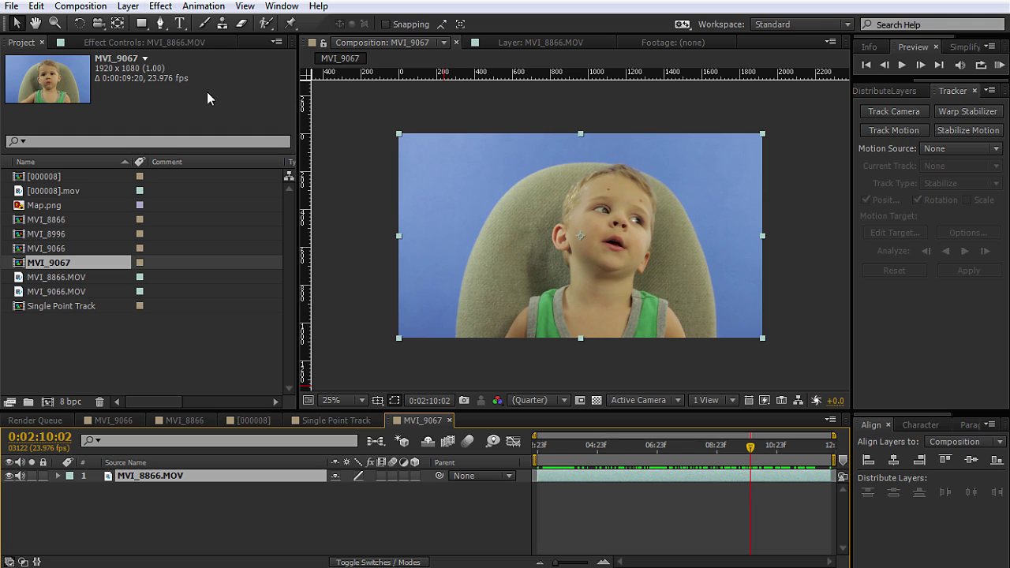
# - Switch to mocha, move the talking-head clip to frame 70 and make Layer 9's tracking splines visible
pyautogui.click(198, 474)
pyautogui.moveTo(107, 567)
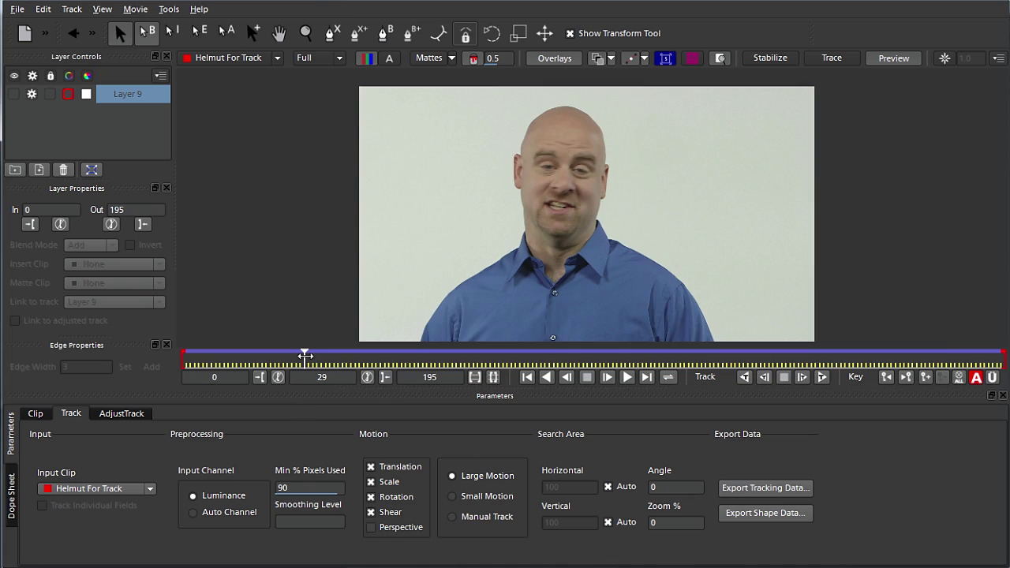
pyautogui.moveTo(305, 356)
pyautogui.mouseDown()
pyautogui.moveTo(218, 356)
pyautogui.moveTo(597, 359)
pyautogui.moveTo(476, 359)
pyautogui.mouseUp()
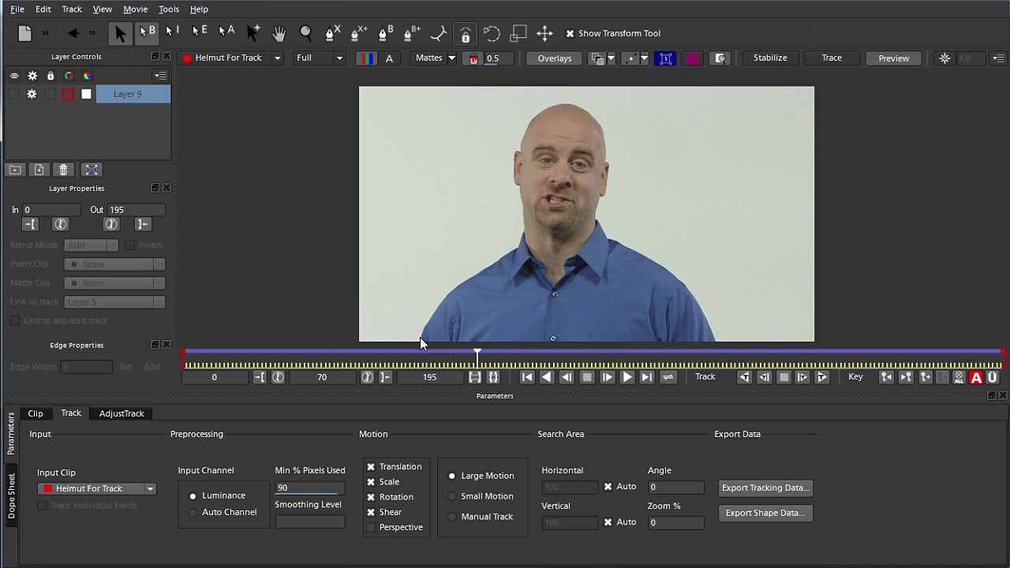
pyautogui.click(131, 97)
pyautogui.click(13, 93)
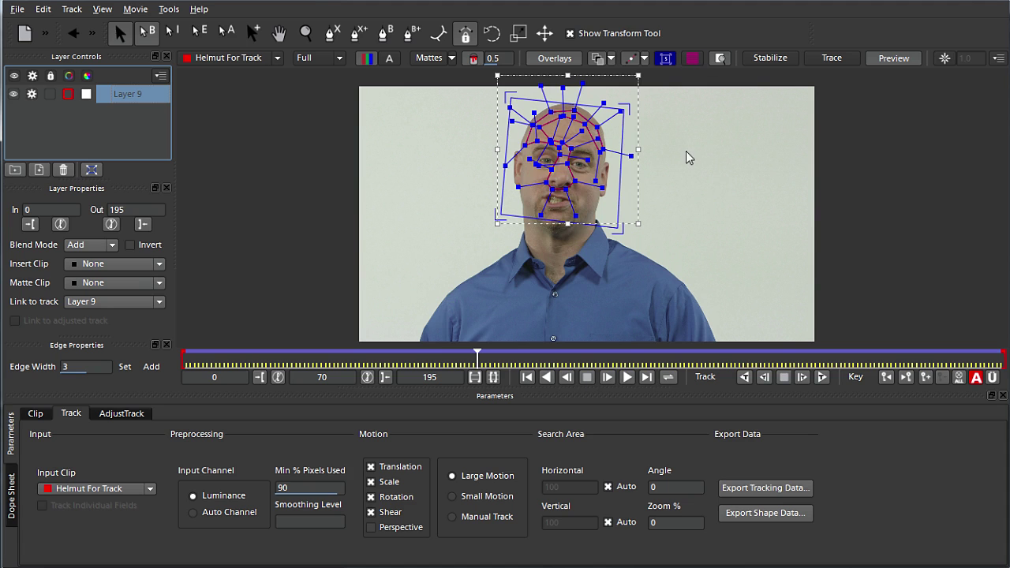
# - Display the planar grid at frame 47 and play the tracked head clip through to frame 165
pyautogui.moveTo(477, 356); pyautogui.dragTo(382, 361)
pyautogui.click(692, 60)
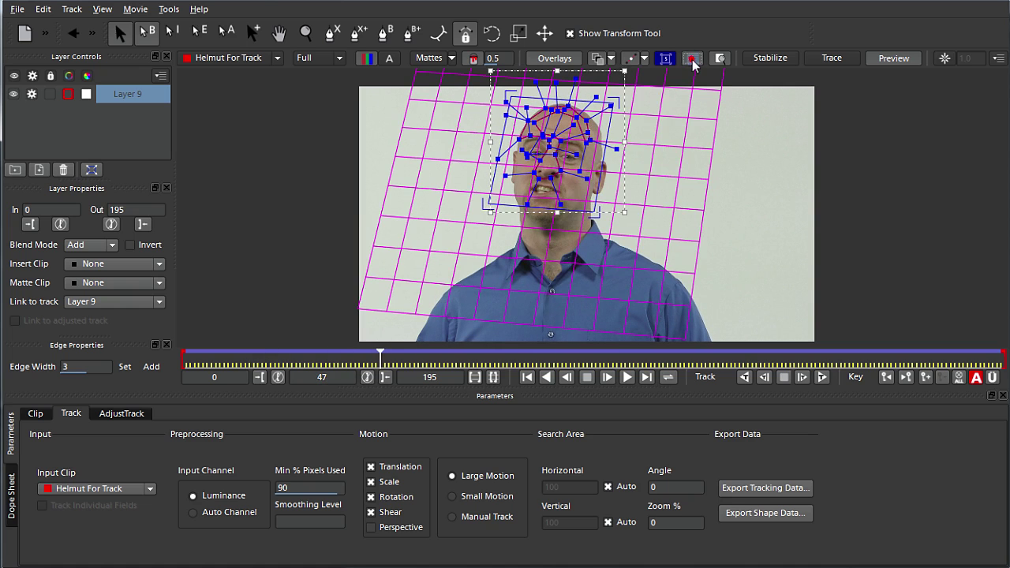
pyautogui.press('t')
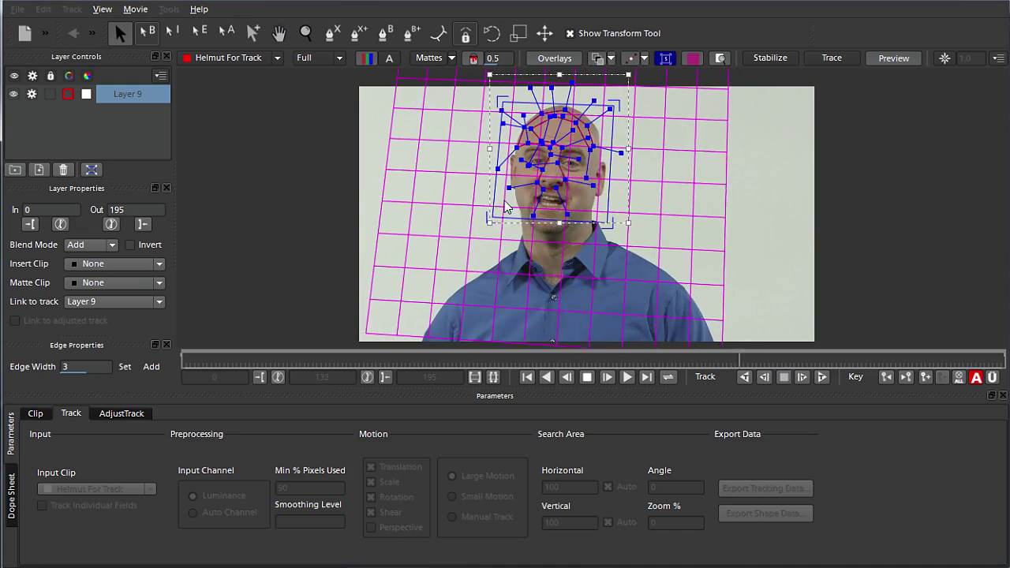
pyautogui.press('space')
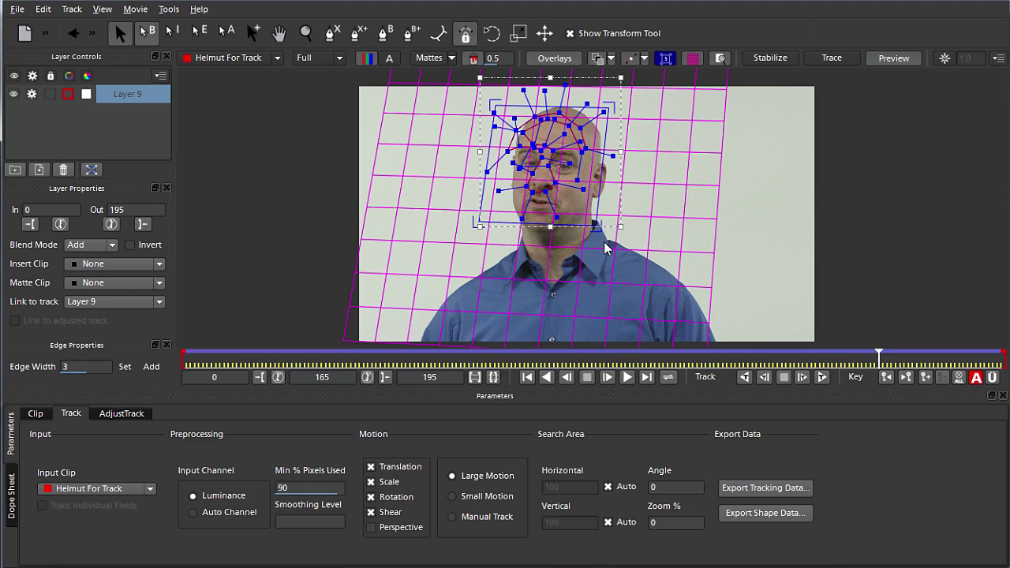
# - Scrub back and forth through the tracked head clip, checking how the splines and planar grid follow the face, and return to After Effects
pyautogui.moveTo(877, 354); pyautogui.dragTo(511, 370)
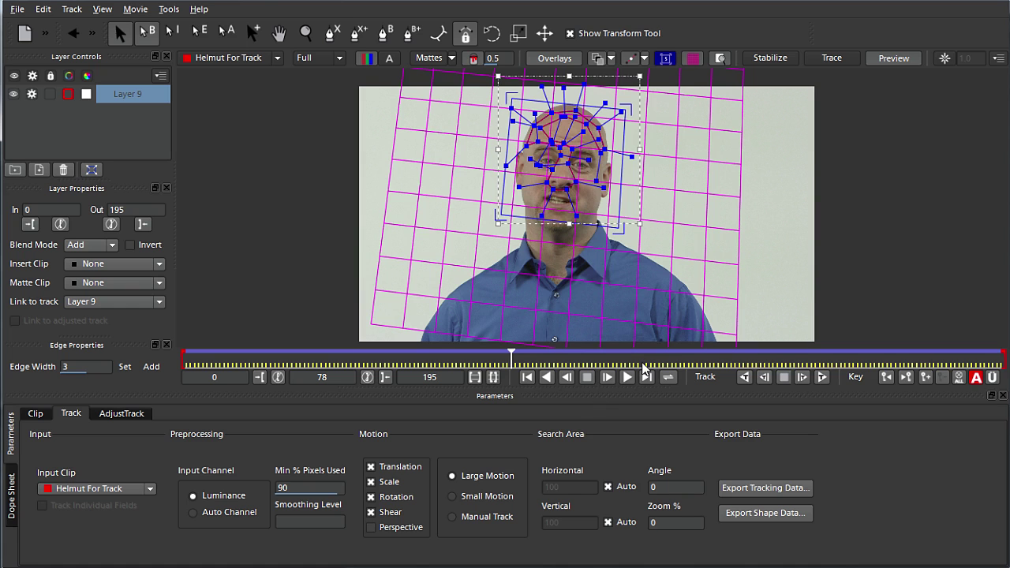
pyautogui.moveTo(511, 357)
pyautogui.mouseDown()
pyautogui.moveTo(633, 359)
pyautogui.moveTo(451, 360)
pyautogui.moveTo(671, 359)
pyautogui.moveTo(515, 360)
pyautogui.mouseUp()
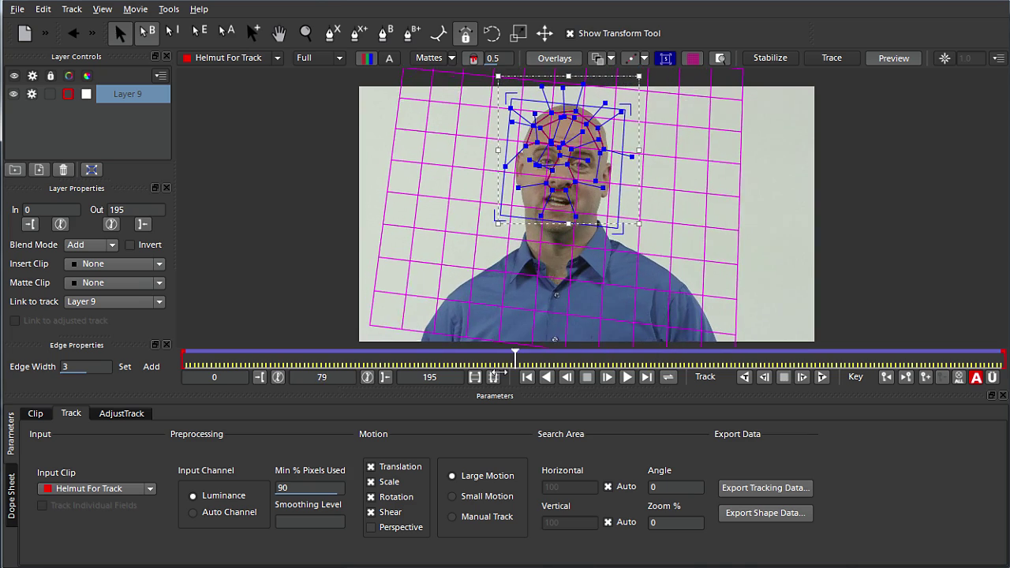
pyautogui.click(678, 359)
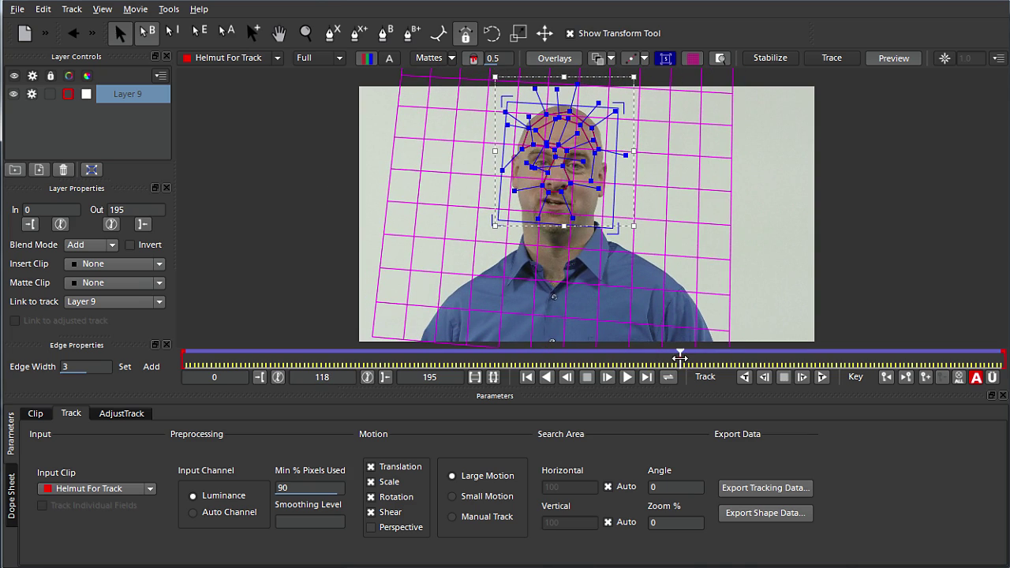
pyautogui.moveTo(678, 359); pyautogui.dragTo(592, 359)
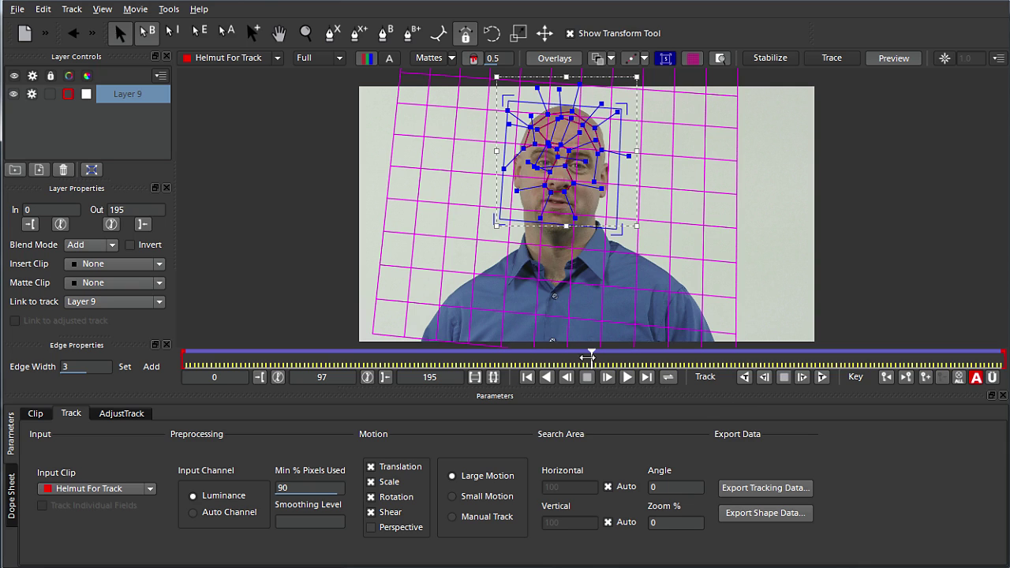
pyautogui.moveTo(592, 357); pyautogui.dragTo(518, 382)
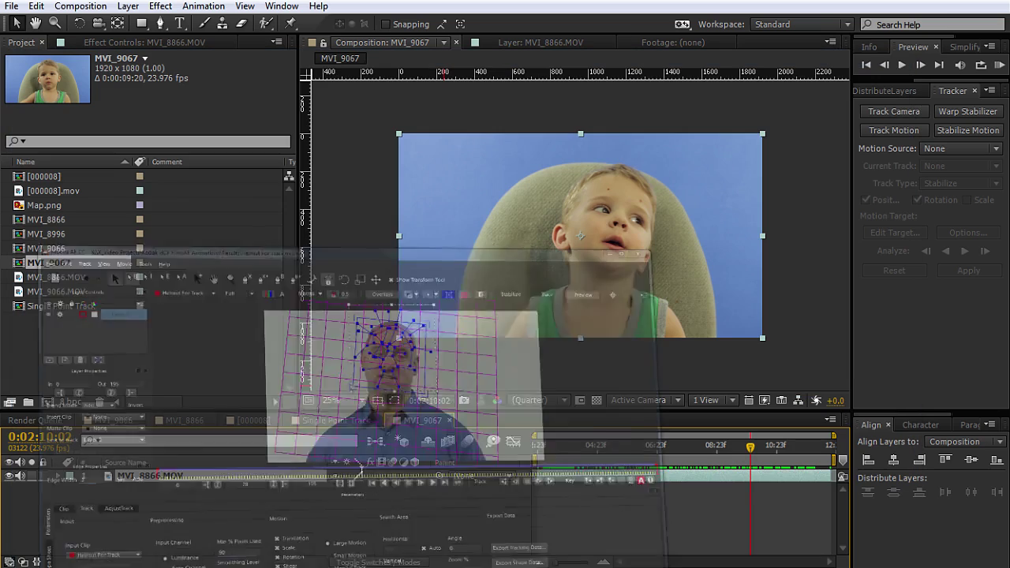